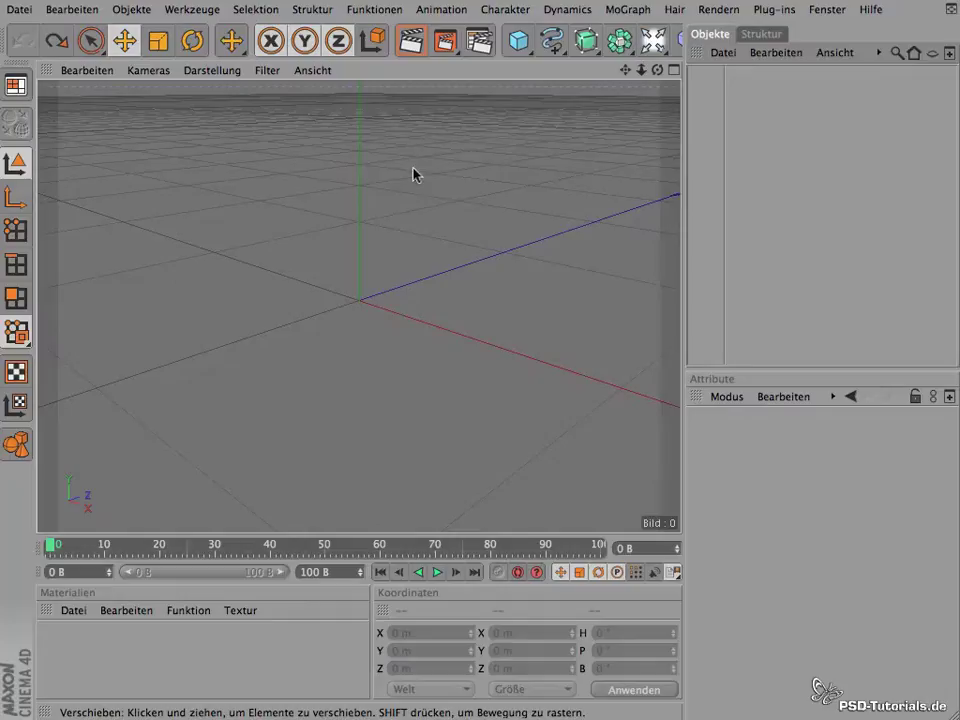
- Float the spline palette over the viewport, close it again, and open the Objekte menu
{"action": "left_click", "coordinate": [520, 48]}
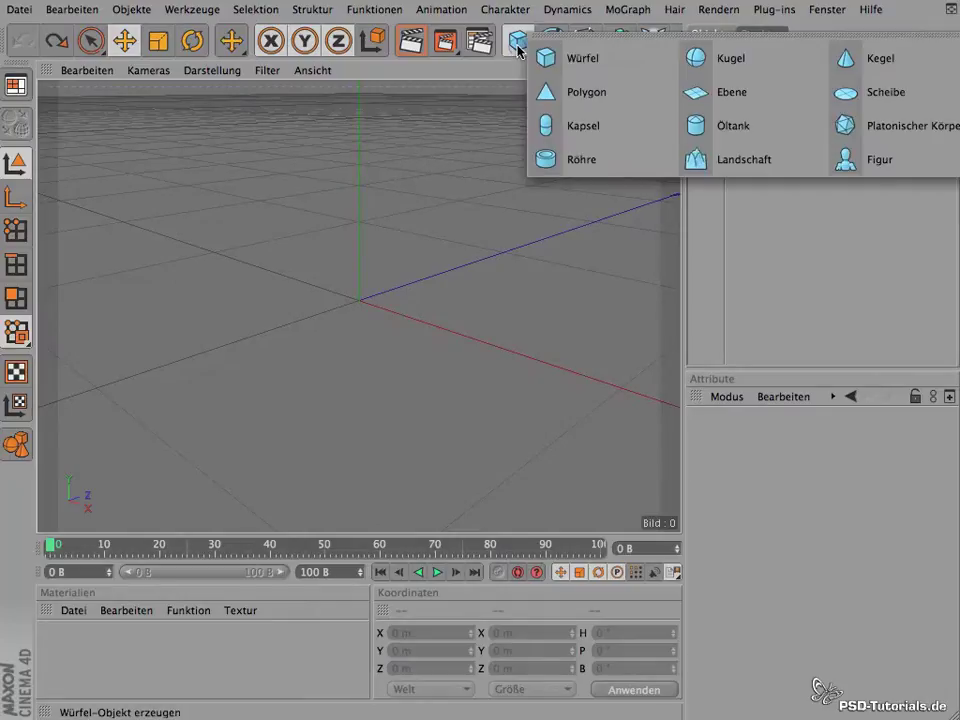
{"action": "left_click", "coordinate": [549, 103]}
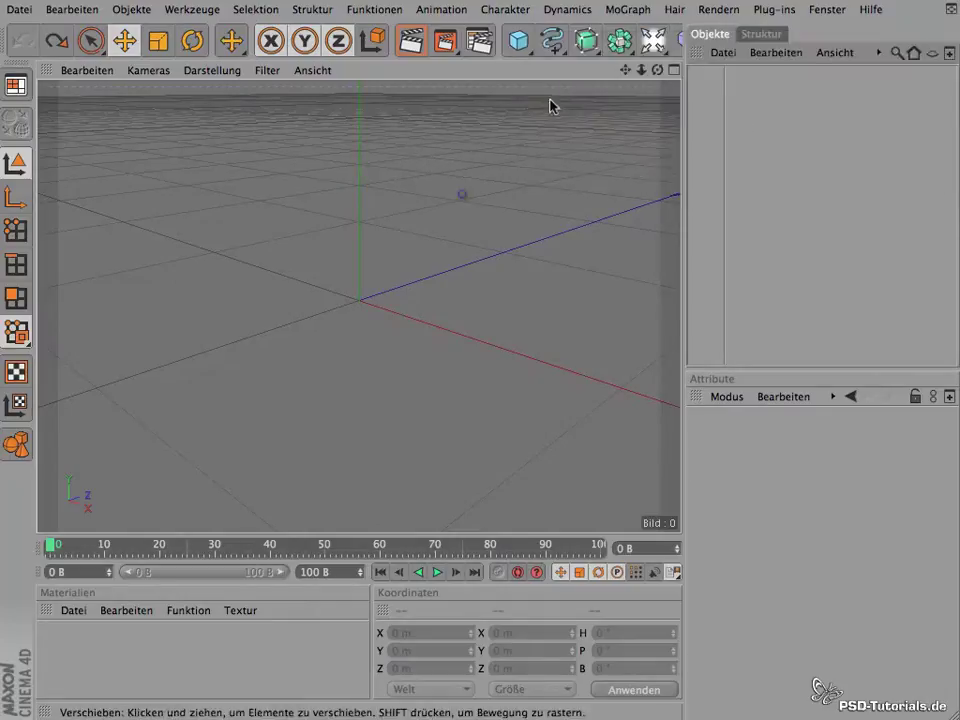
{"action": "left_click", "coordinate": [552, 47]}
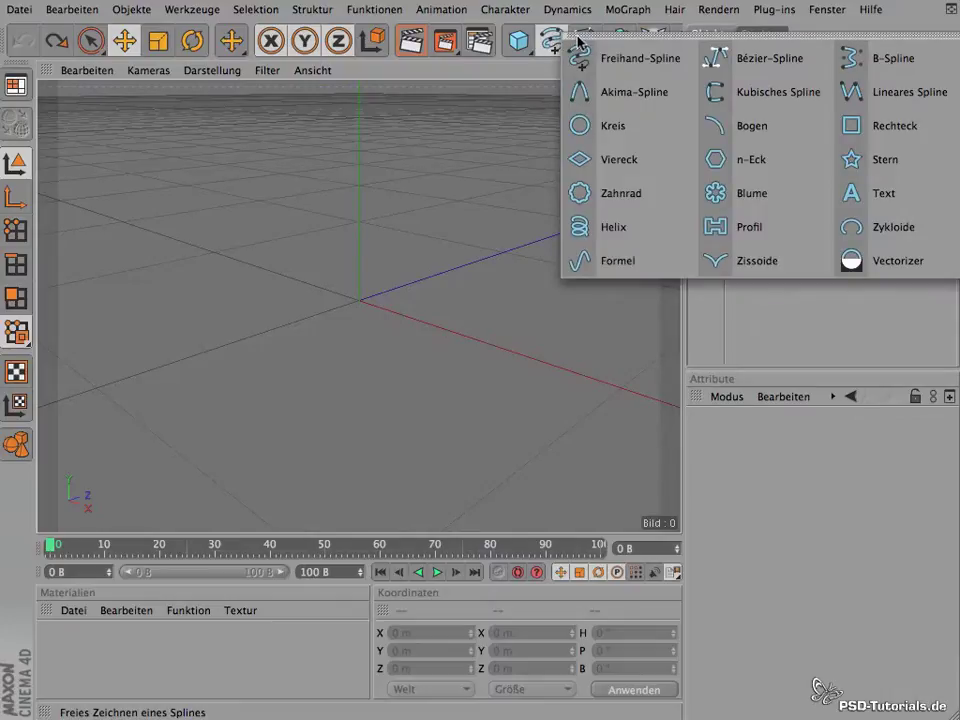
{"action": "left_click", "coordinate": [577, 42]}
{"action": "mouse_move", "coordinate": [649, 20]}
{"action": "left_mouse_down"}
{"action": "mouse_move", "coordinate": [263, 124]}
{"action": "mouse_move", "coordinate": [207, 127]}
{"action": "left_mouse_up"}
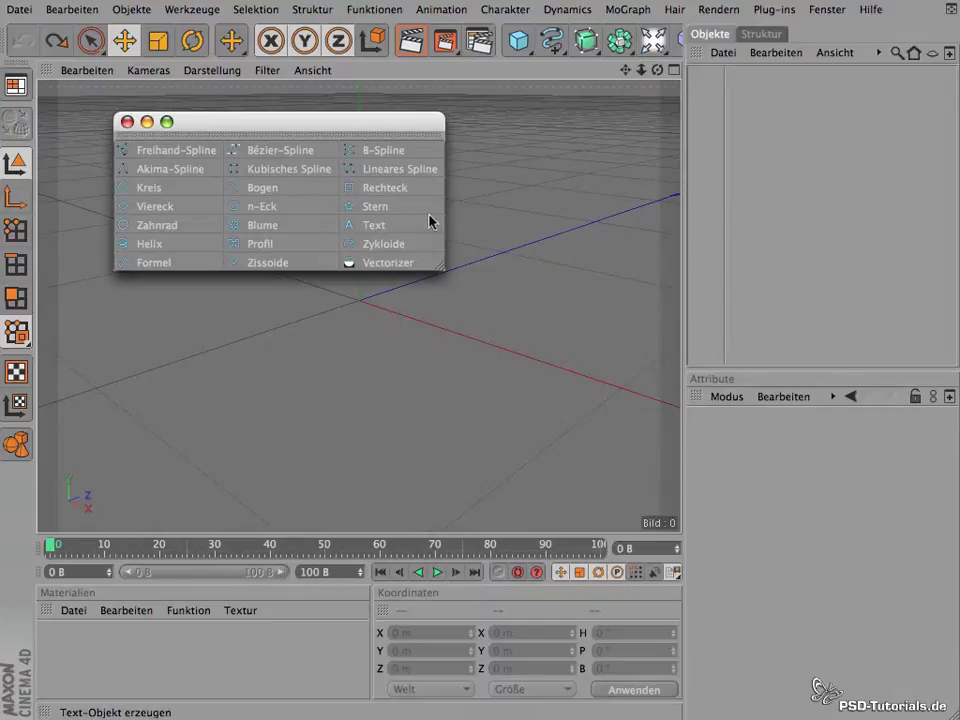
{"action": "left_click", "coordinate": [126, 121]}
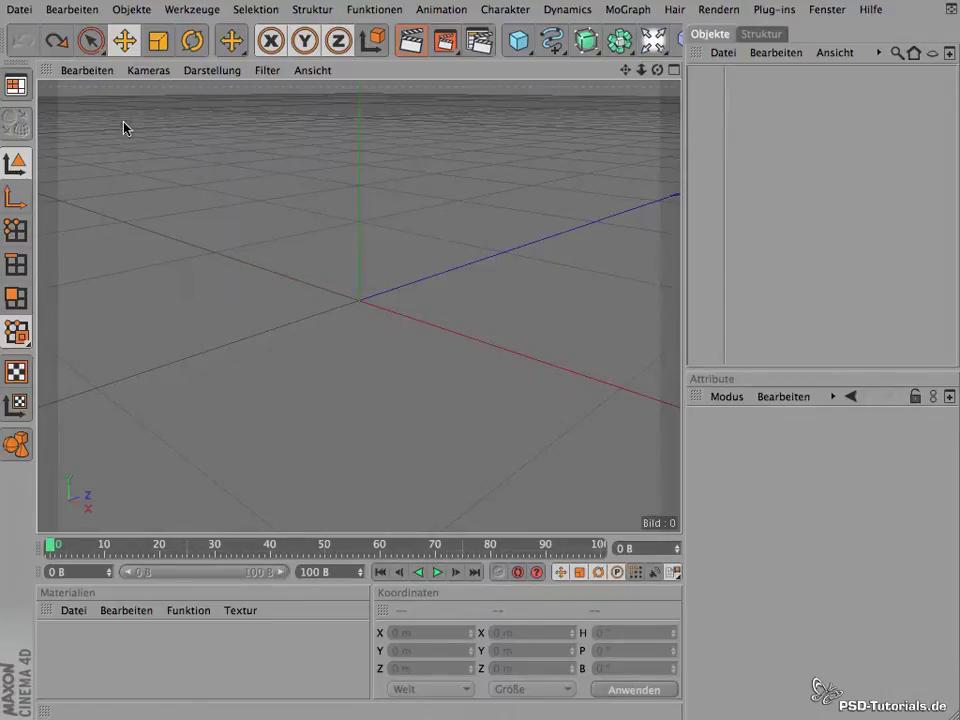
{"action": "left_click", "coordinate": [127, 11]}
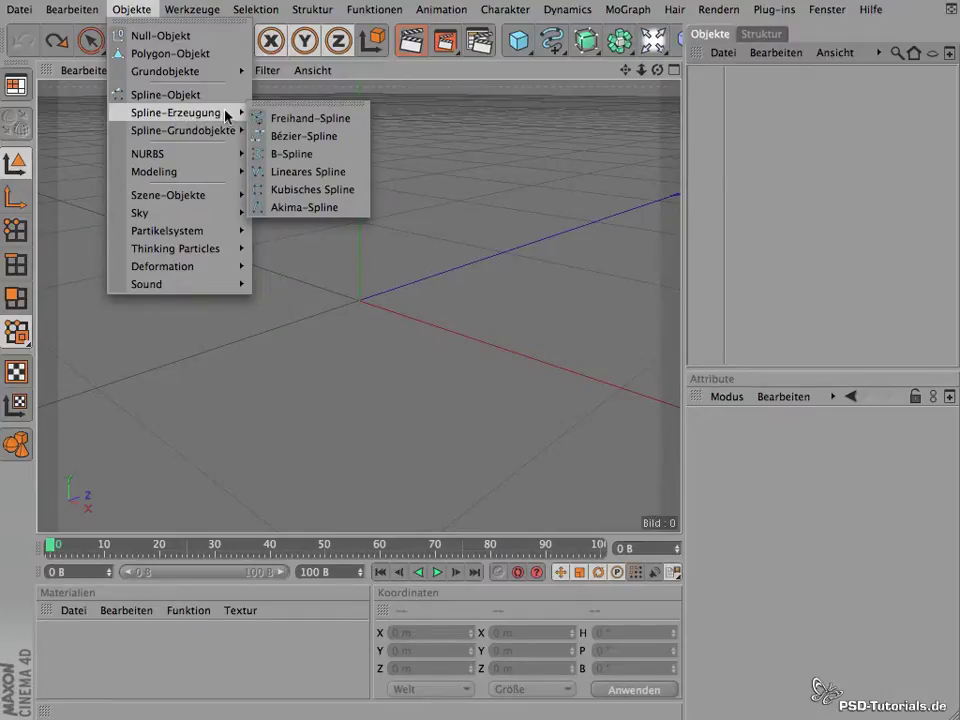
{"action": "mouse_move", "coordinate": [183, 130]}
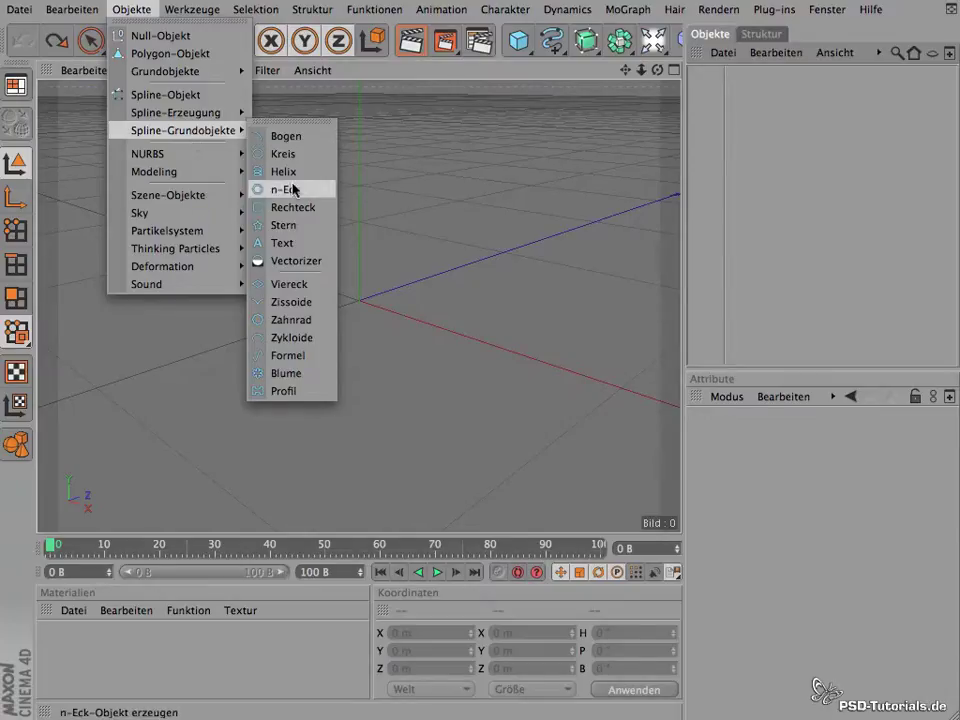
- Dismiss the Objekte > Spline-Grundobjekte menu without creating any object
{"action": "left_click", "coordinate": [438, 302]}
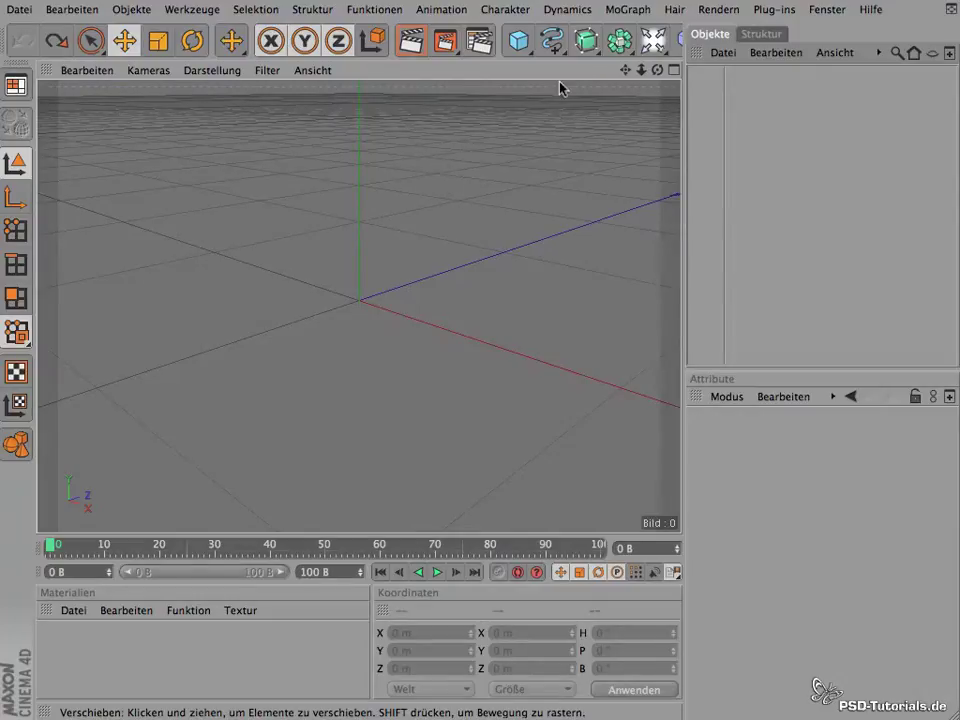
- Add a Bogen arc spline, a 200 m radius quarter circle from 0° to 90°, and frame it
{"action": "left_click", "coordinate": [551, 45]}
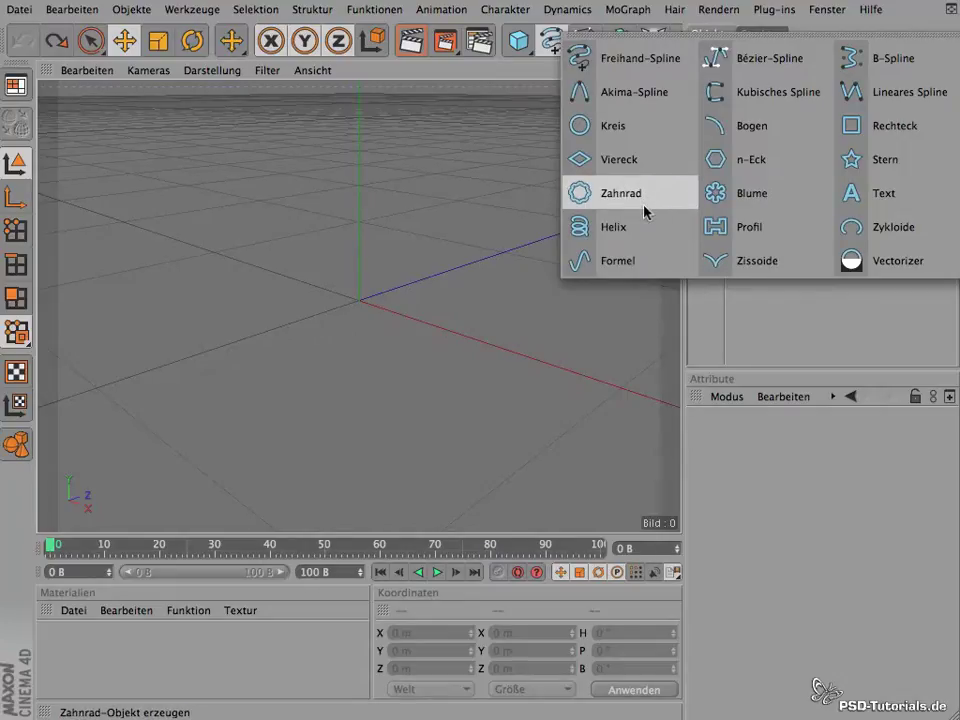
{"action": "left_click", "coordinate": [750, 125]}
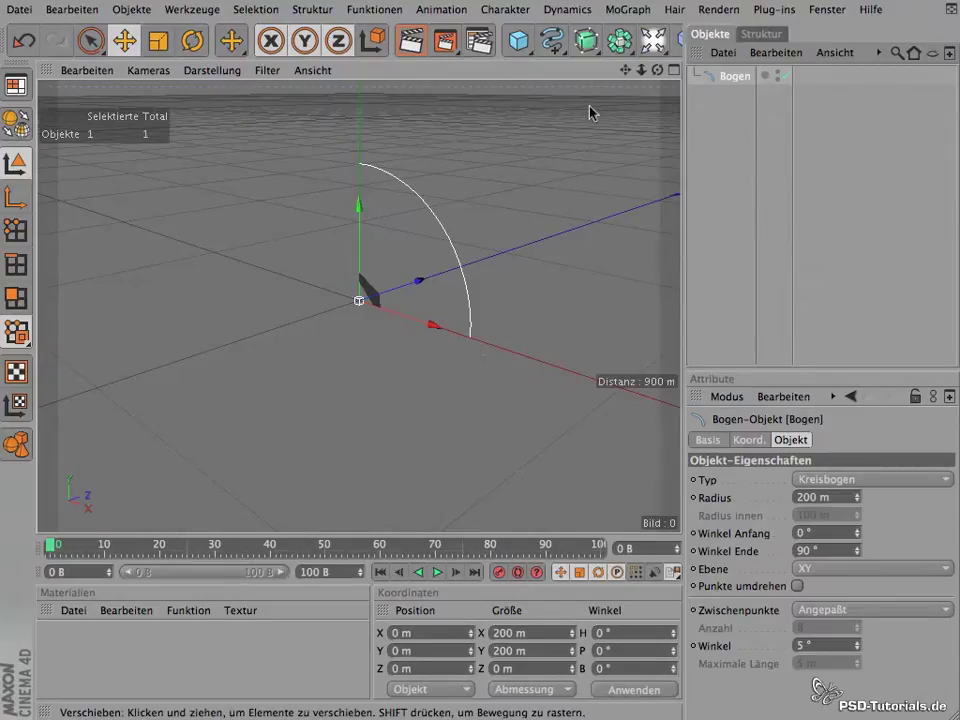
{"action": "left_click_drag", "start_coordinate": [641, 70], "coordinate": [785, 113]}
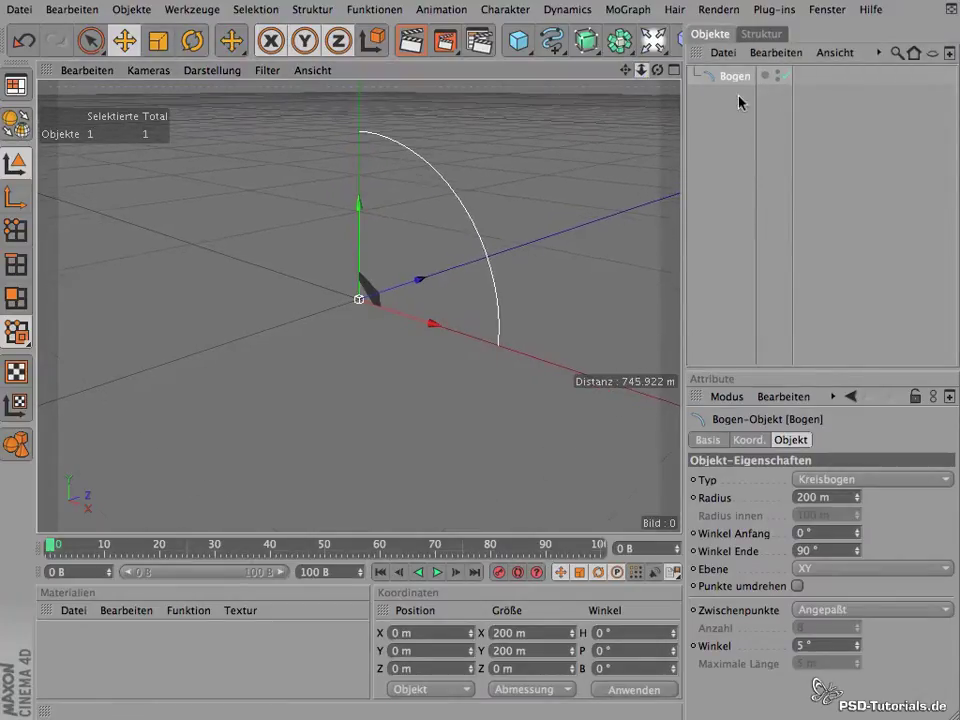
{"action": "left_click_drag", "start_coordinate": [624, 70], "coordinate": [587, 124]}
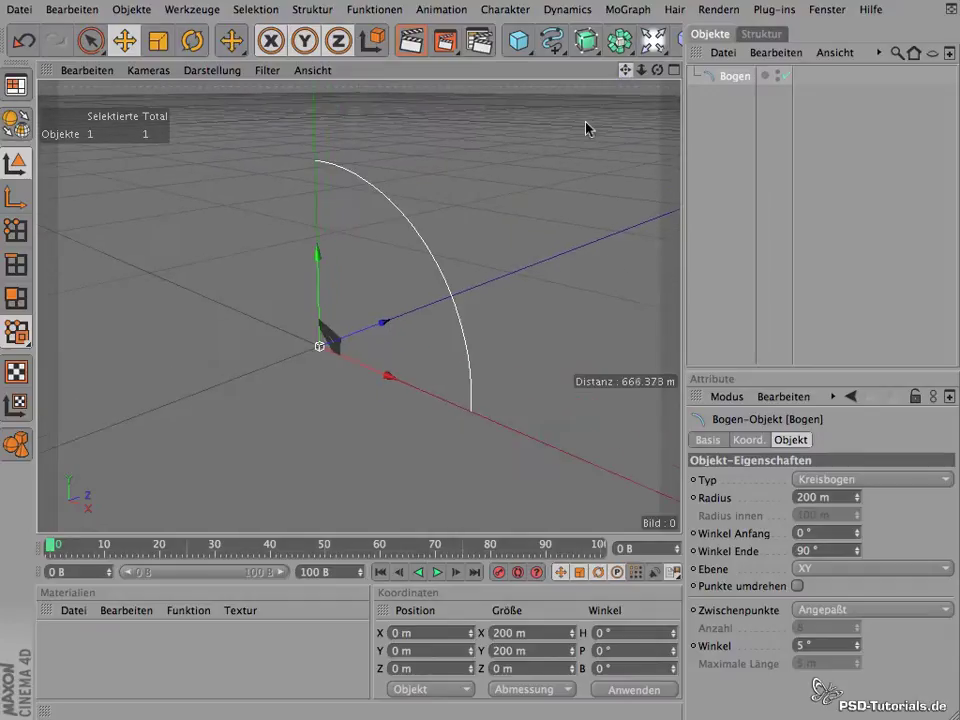
{"action": "left_click_drag", "start_coordinate": [641, 70], "coordinate": [757, 114]}
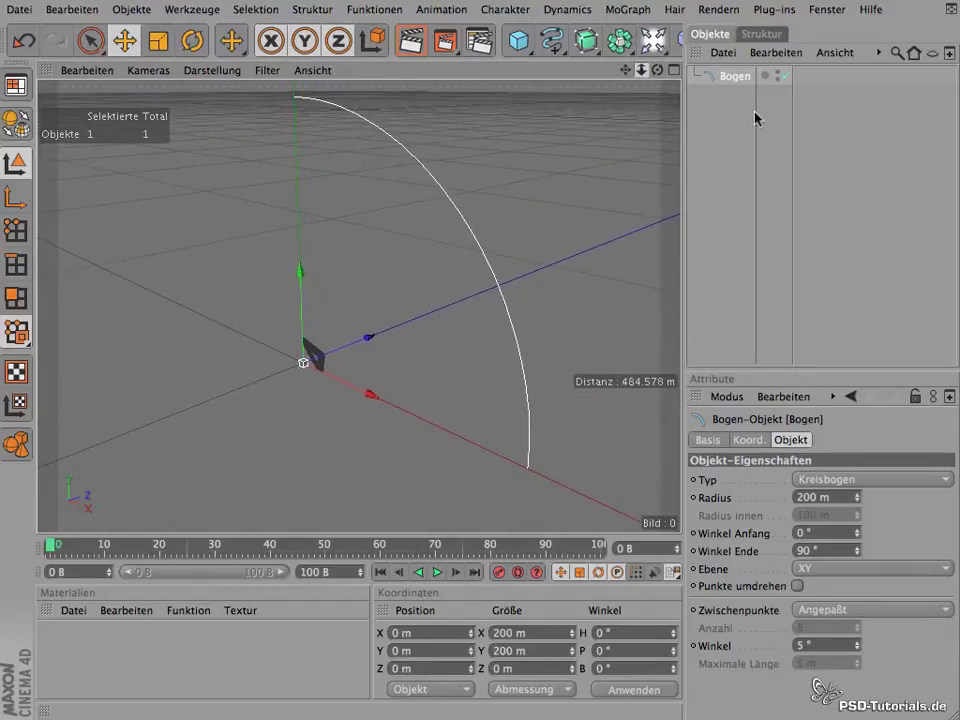
{"action": "left_click_drag", "start_coordinate": [625, 70], "coordinate": [574, 92]}
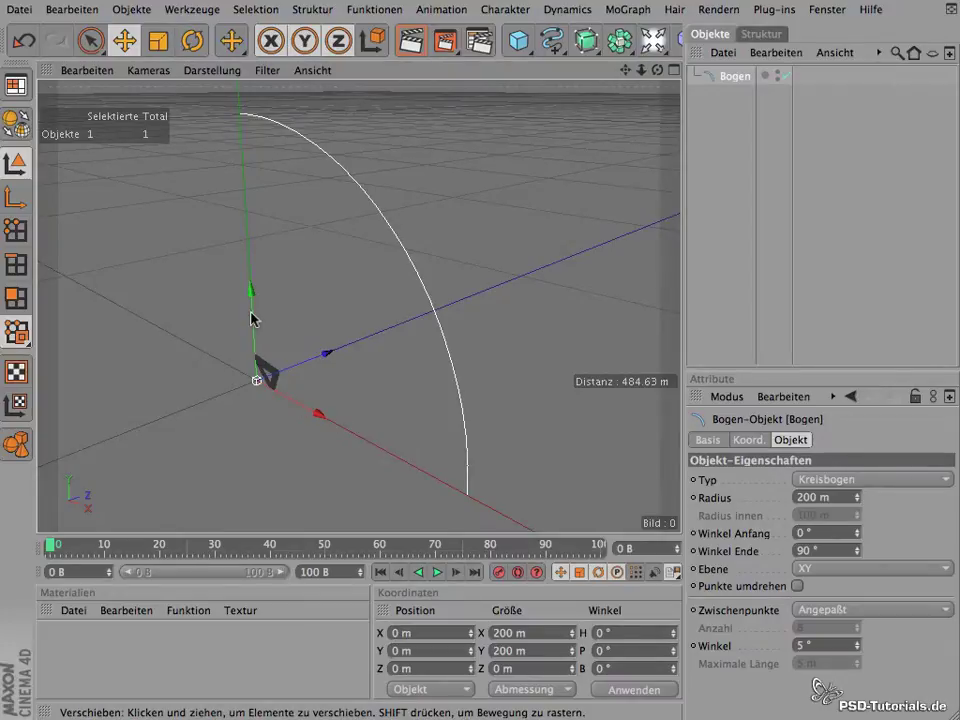
{"action": "mouse_move", "coordinate": [642, 72]}
{"action": "left_mouse_down"}
{"action": "mouse_move", "coordinate": [619, 80]}
{"action": "mouse_move", "coordinate": [631, 109]}
{"action": "mouse_move", "coordinate": [620, 120]}
{"action": "left_mouse_up"}
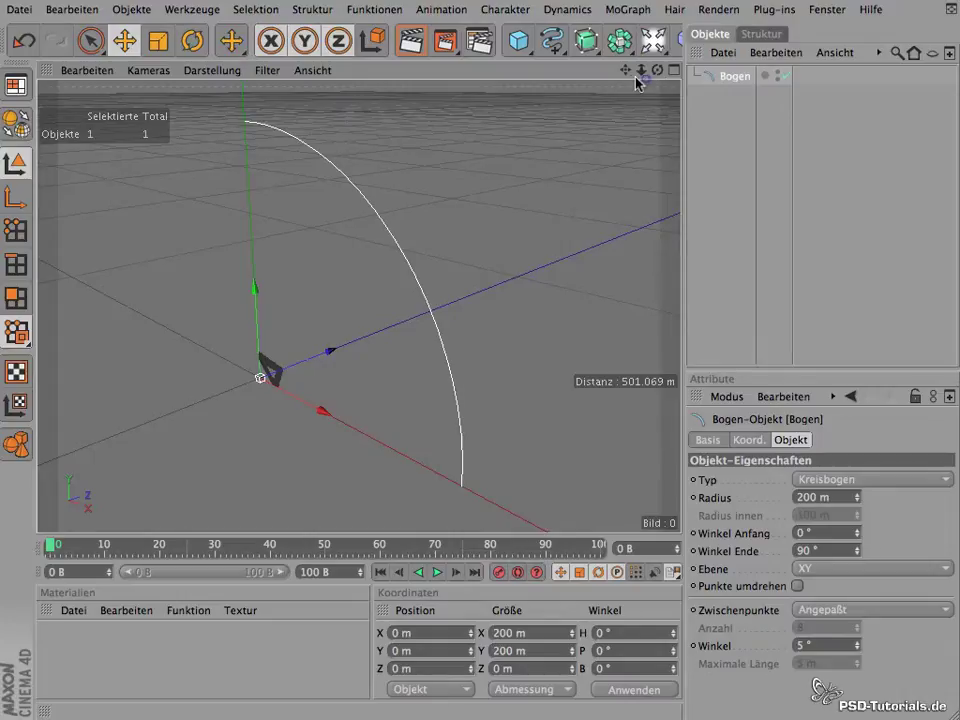
{"action": "mouse_move", "coordinate": [624, 71]}
{"action": "left_mouse_down"}
{"action": "mouse_move", "coordinate": [612, 79]}
{"action": "mouse_move", "coordinate": [648, 78]}
{"action": "mouse_move", "coordinate": [475, 86]}
{"action": "mouse_move", "coordinate": [473, 103]}
{"action": "left_mouse_up"}
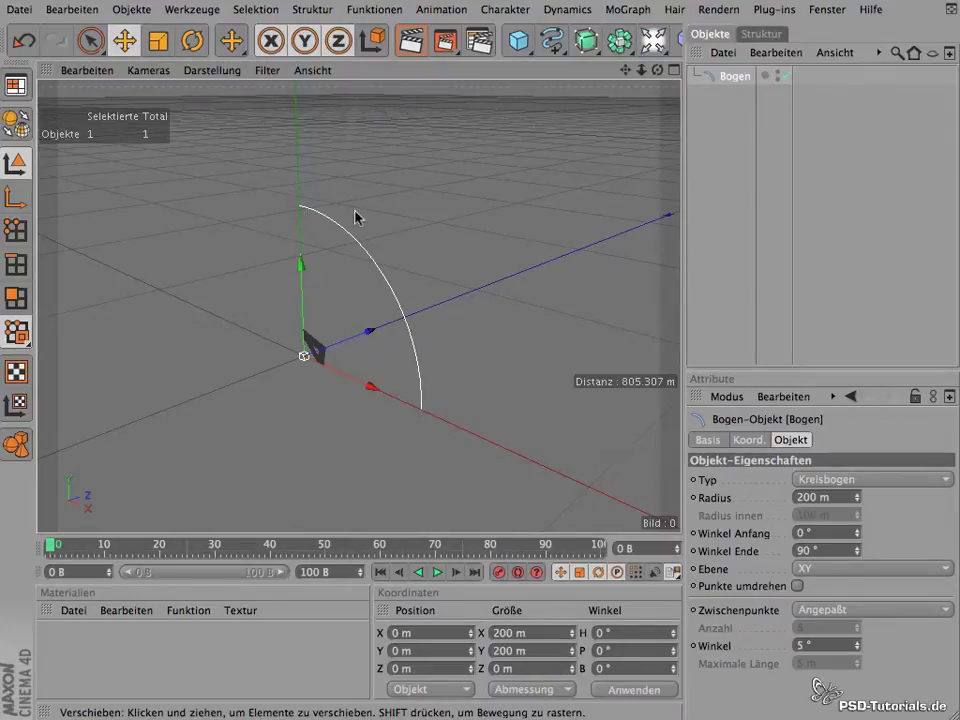
{"action": "left_click", "coordinate": [588, 42]}
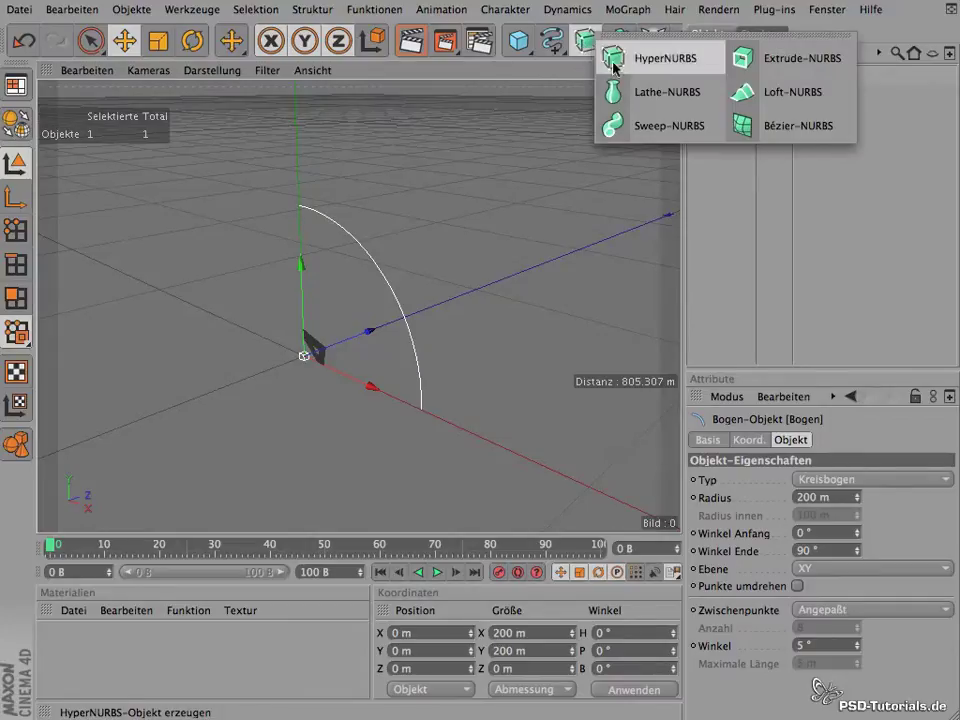
{"action": "left_click", "coordinate": [659, 97]}
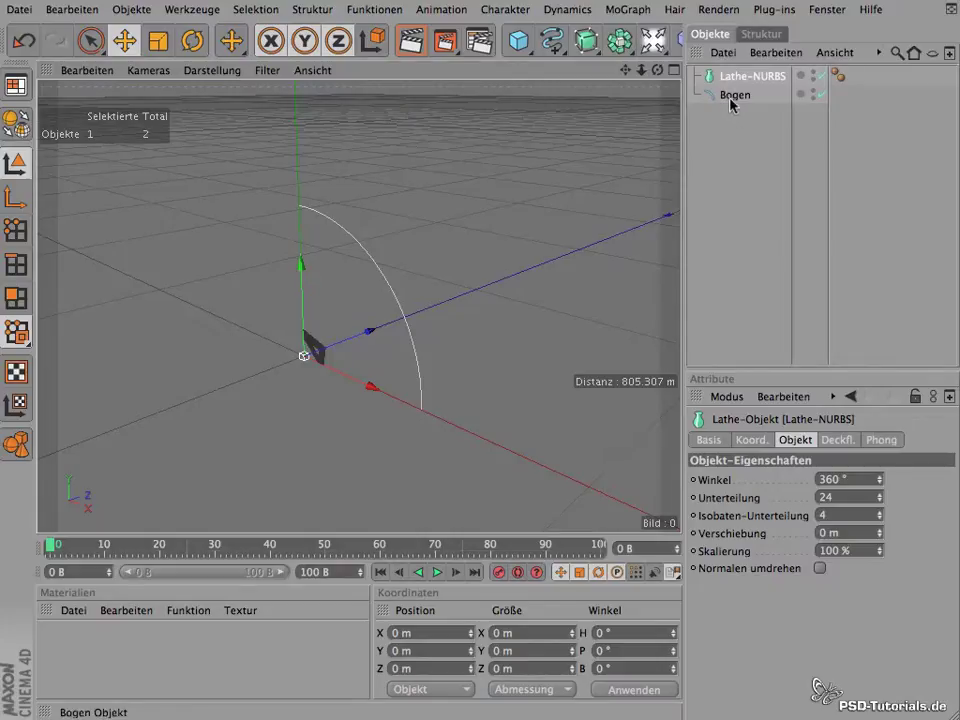
{"action": "left_click_drag", "start_coordinate": [732, 103], "coordinate": [727, 82]}
{"action": "mouse_move", "coordinate": [500, 300]}
{"action": "left_mouse_down", "text": "alt"}
{"action": "mouse_move", "coordinate": [689, 402]}
{"action": "mouse_move", "coordinate": [740, 3]}
{"action": "mouse_move", "coordinate": [290, 456]}
{"action": "mouse_move", "coordinate": [484, 534]}
{"action": "mouse_move", "coordinate": [529, 409]}
{"action": "mouse_move", "coordinate": [510, 150]}
{"action": "mouse_move", "coordinate": [474, 107]}
{"action": "mouse_move", "coordinate": [244, 161]}
{"action": "mouse_move", "coordinate": [480, 339]}
{"action": "mouse_move", "coordinate": [634, 497]}
{"action": "mouse_move", "coordinate": [560, 585]}
{"action": "mouse_move", "coordinate": [476, 347]}
{"action": "mouse_move", "coordinate": [486, 208]}
{"action": "mouse_move", "coordinate": [514, 176]}
{"action": "left_mouse_up", "text": "alt"}
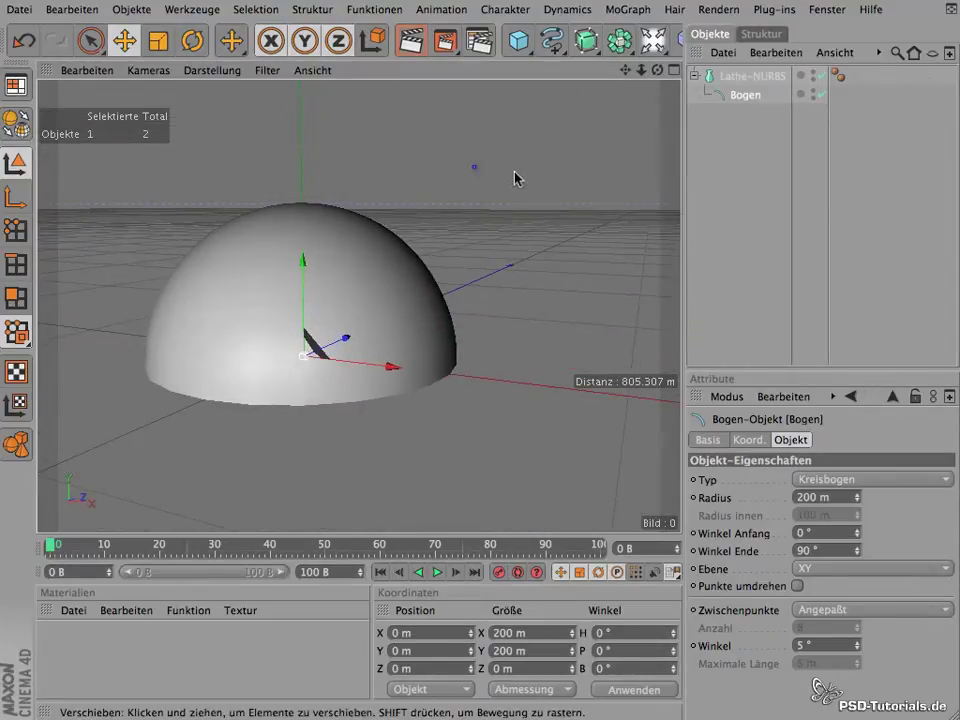
{"action": "key", "text": "ctrl+z"}
{"action": "key", "text": "ctrl+z"}
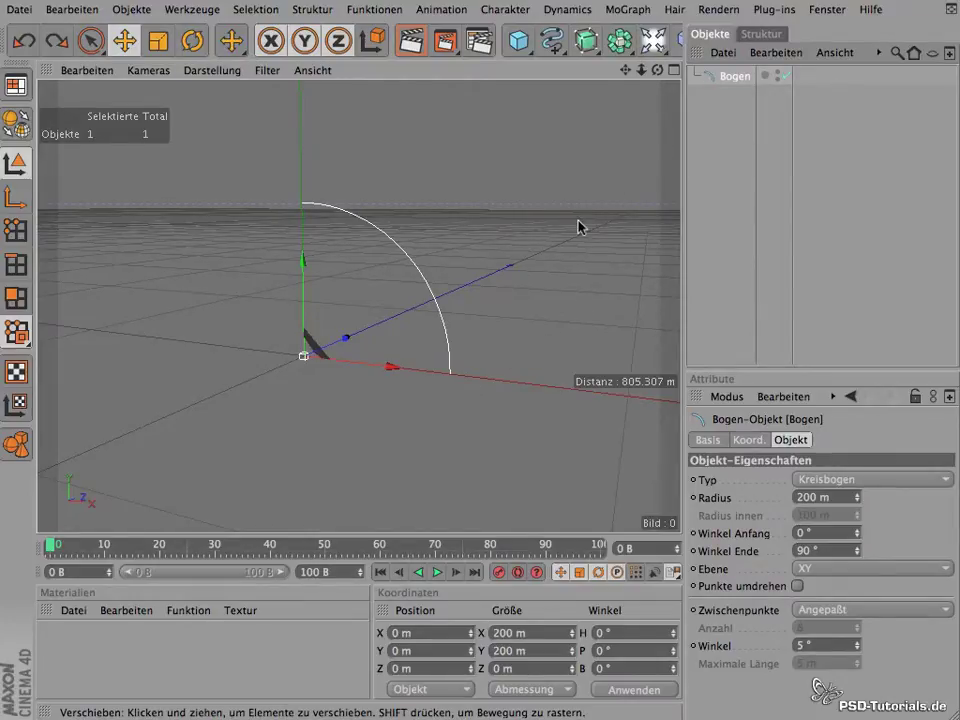
- Switch to four views, maximize the front view, and add a Lathe-NURBS generator
{"action": "left_click", "coordinate": [674, 70]}
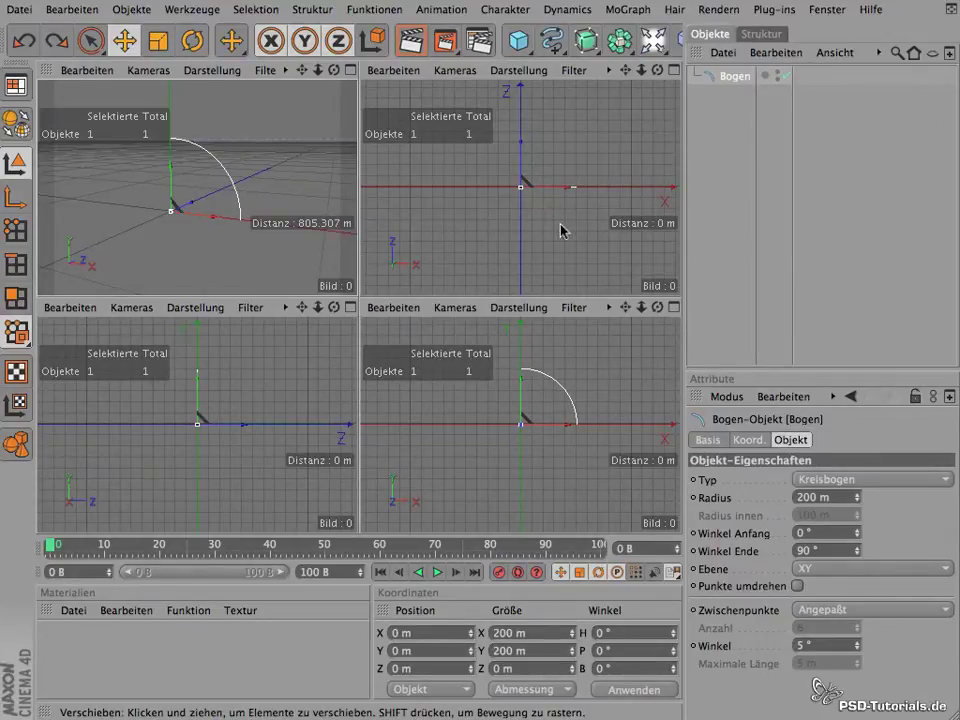
{"action": "left_click", "coordinate": [673, 307]}
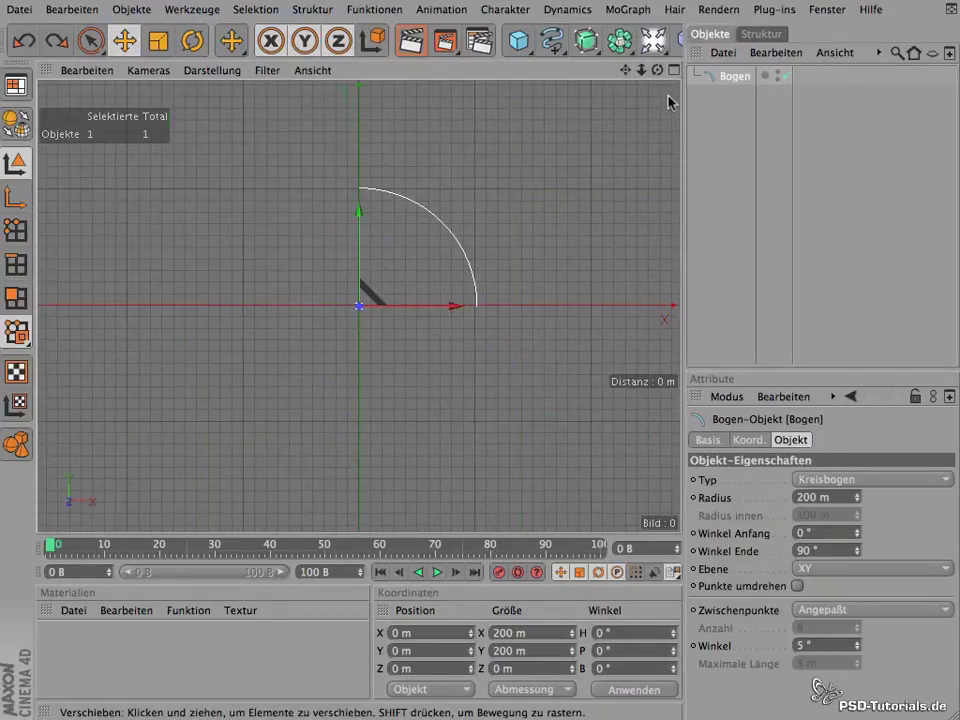
{"action": "left_click", "coordinate": [586, 42]}
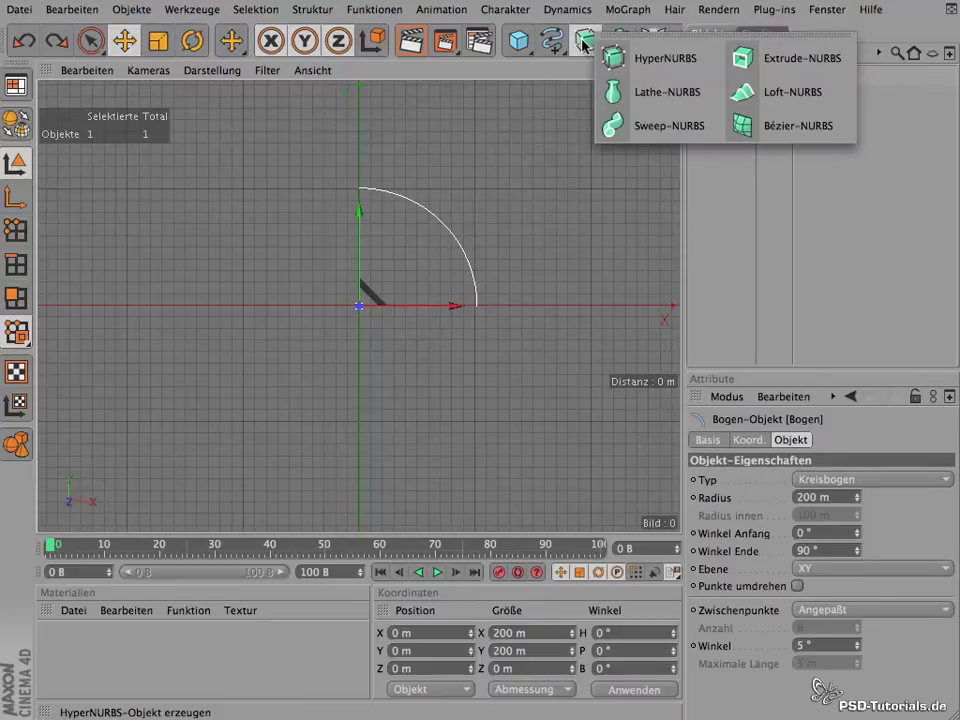
{"action": "left_click", "coordinate": [665, 92]}
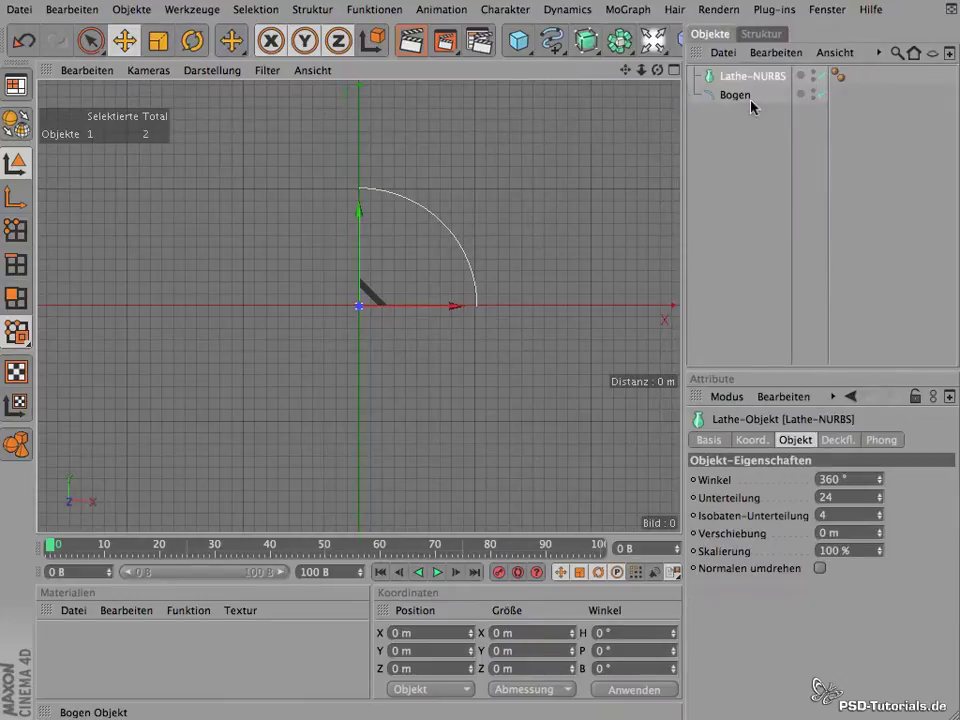
- Put Bogen under the Lathe-NURBS, inspect the resulting dome, then undo it
{"action": "left_click_drag", "start_coordinate": [737, 100], "coordinate": [740, 78]}
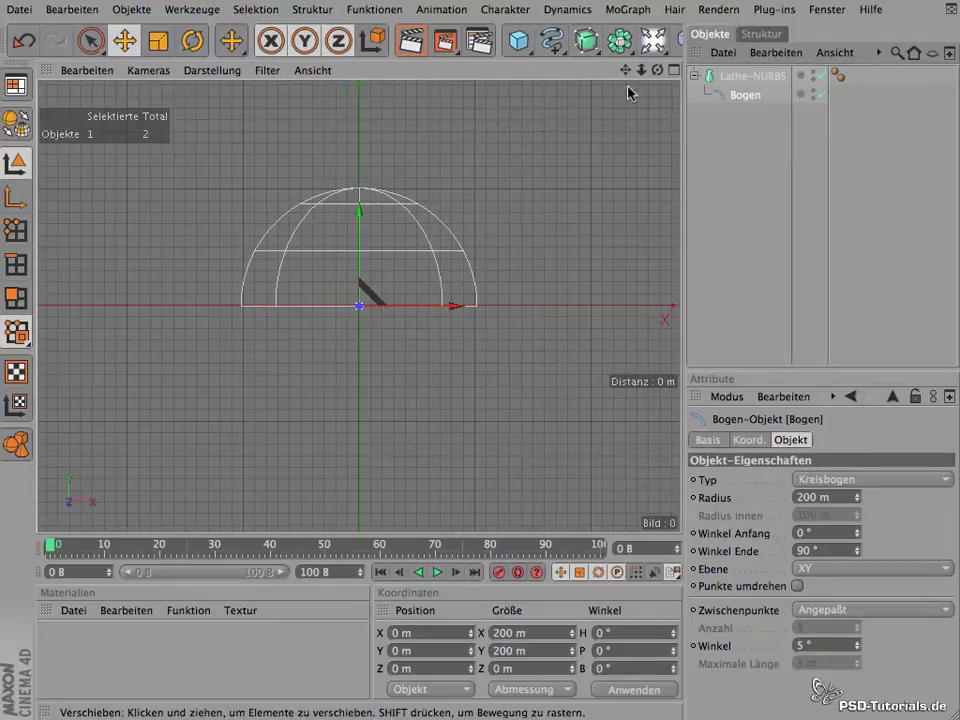
{"action": "left_click", "coordinate": [674, 71]}
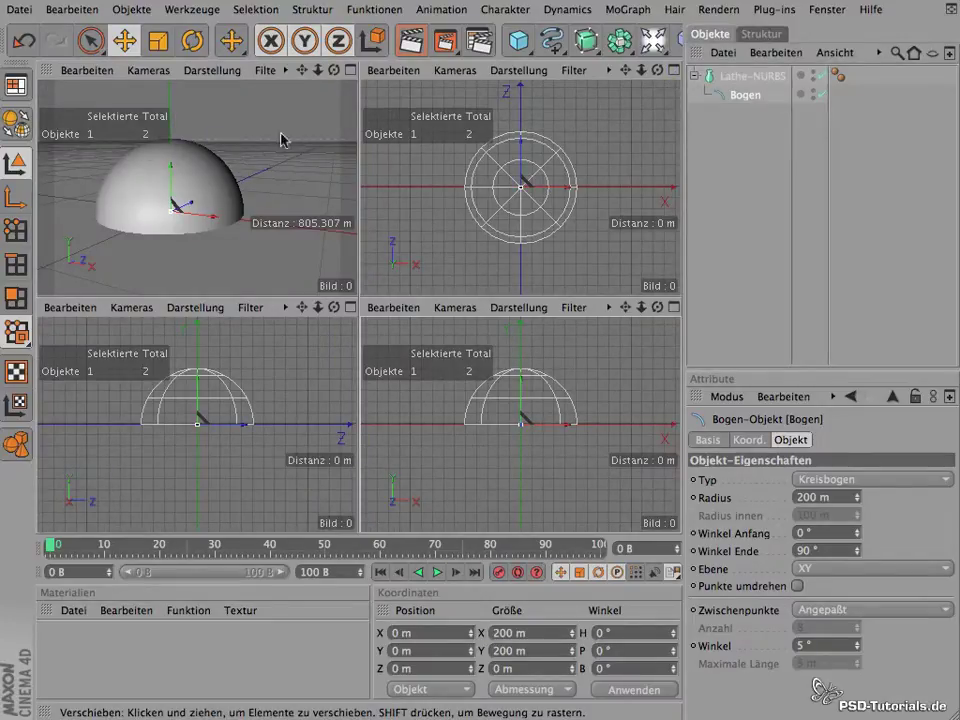
{"action": "mouse_move", "coordinate": [338, 73]}
{"action": "left_mouse_down"}
{"action": "mouse_move", "coordinate": [336, 92]}
{"action": "mouse_move", "coordinate": [223, 240]}
{"action": "mouse_move", "coordinate": [150, 160]}
{"action": "mouse_move", "coordinate": [355, 45]}
{"action": "mouse_move", "coordinate": [270, 224]}
{"action": "left_mouse_up"}
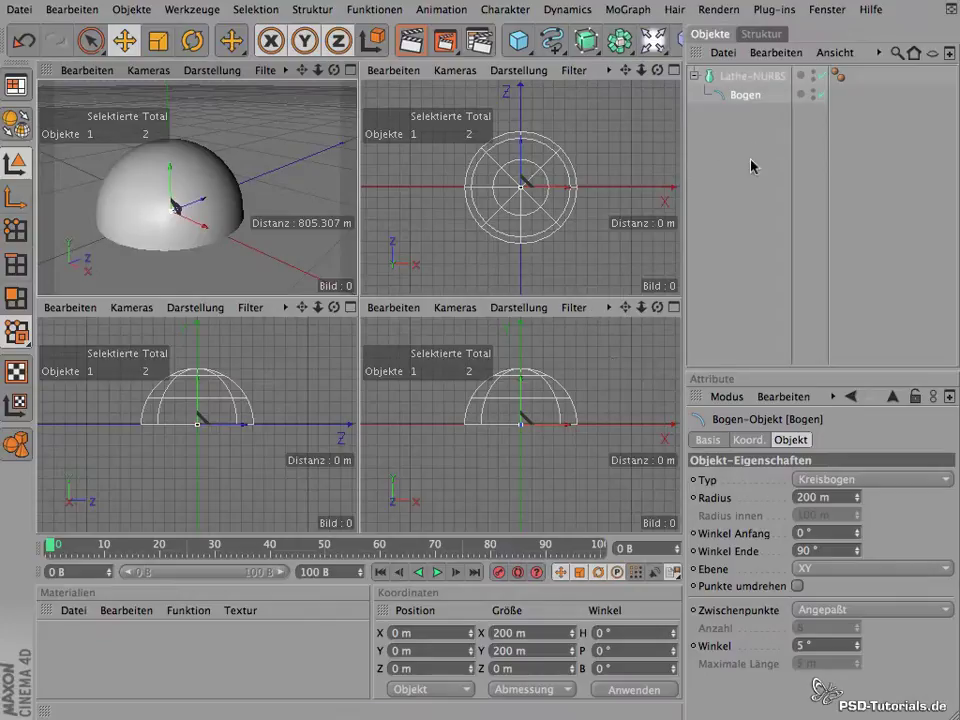
{"action": "key", "text": "ctrl+z"}
{"action": "key", "text": "ctrl+z"}
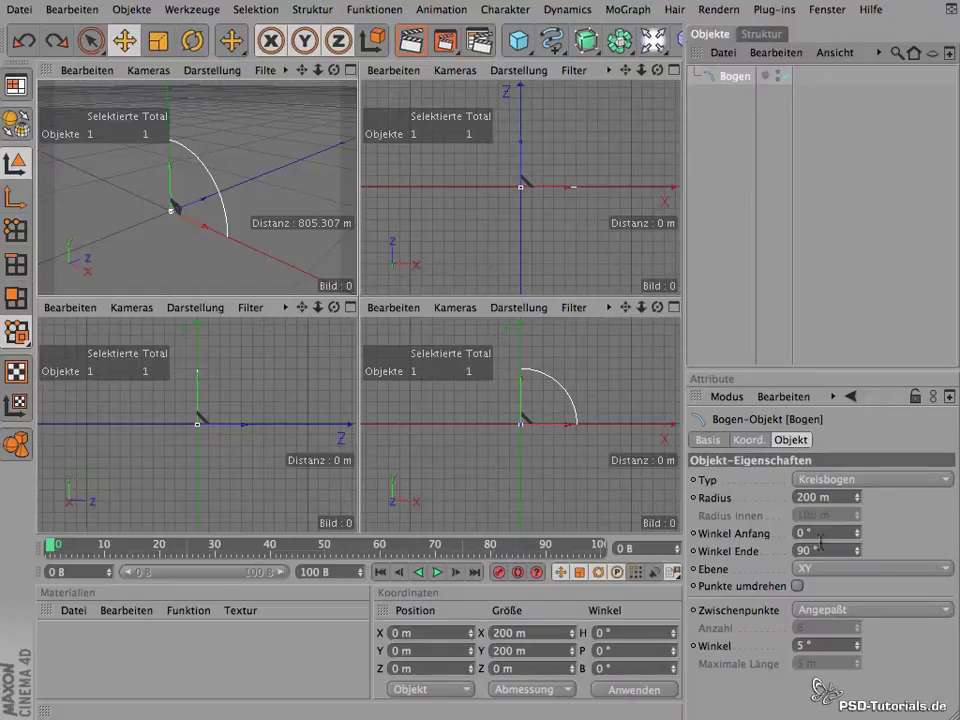
- Make the Bogen a Kreisring with 234 m outer and 125 m inner radius
{"action": "left_click", "coordinate": [349, 70]}
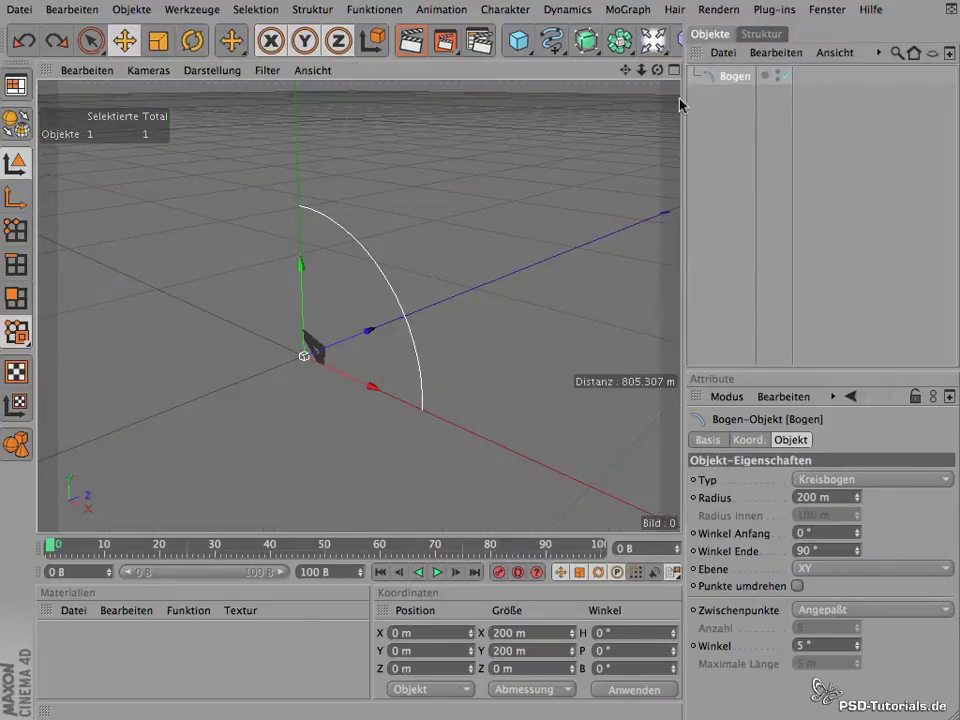
{"action": "left_click", "coordinate": [946, 480]}
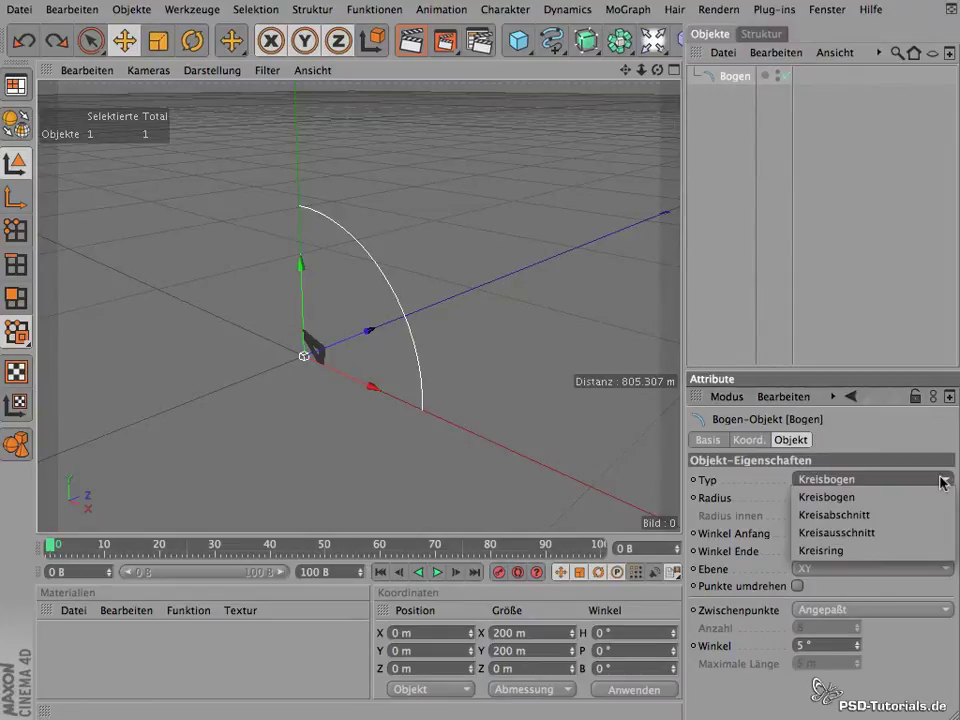
{"action": "left_click", "coordinate": [936, 514]}
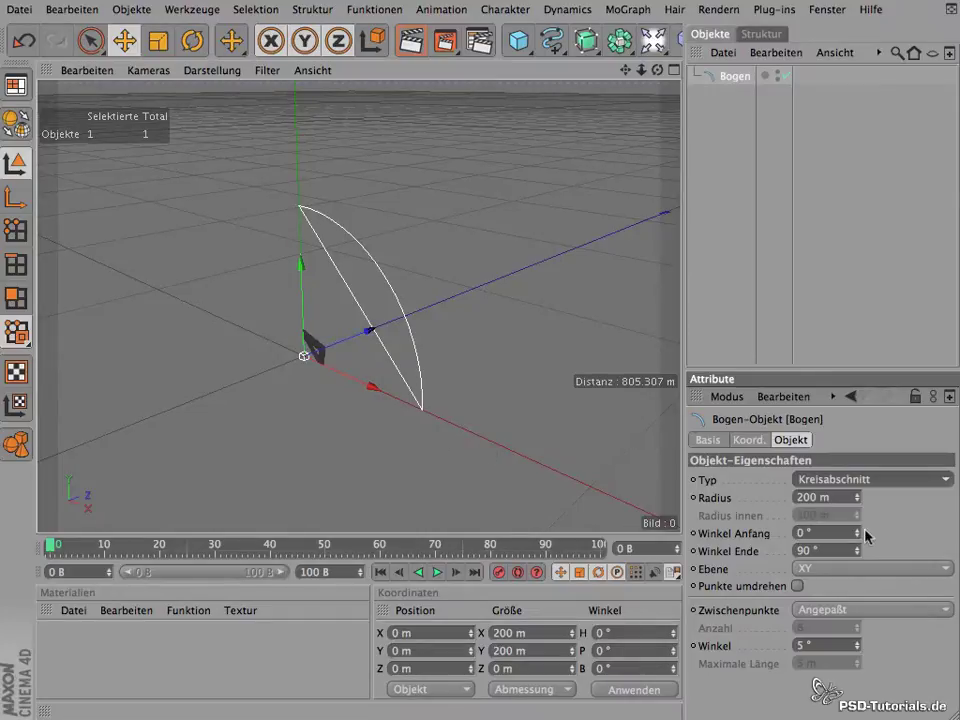
{"action": "left_click", "coordinate": [947, 480]}
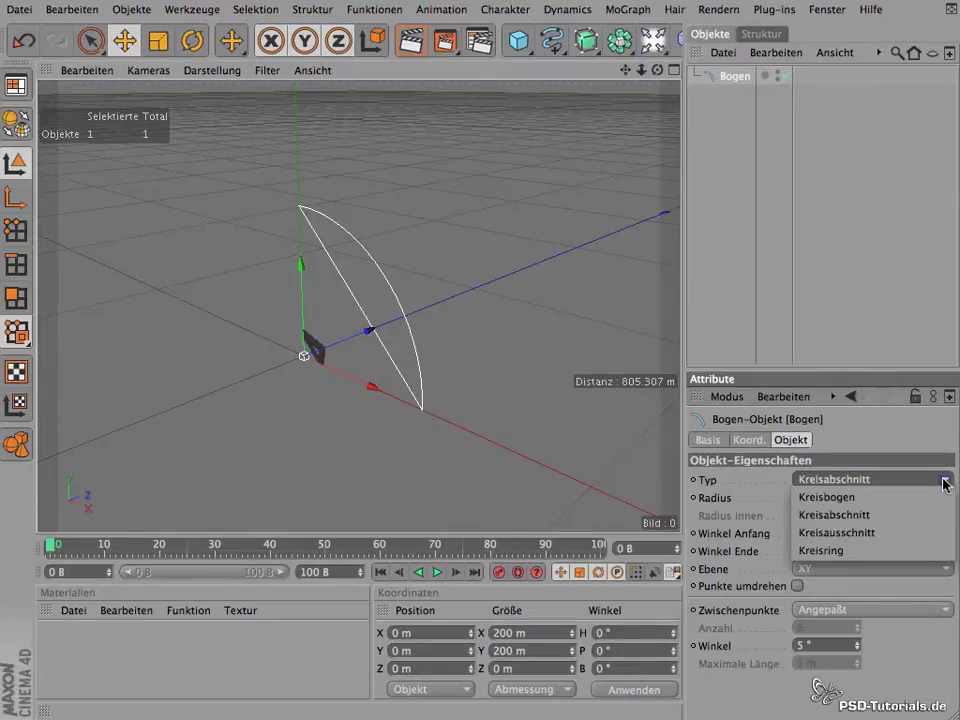
{"action": "left_click", "coordinate": [940, 478]}
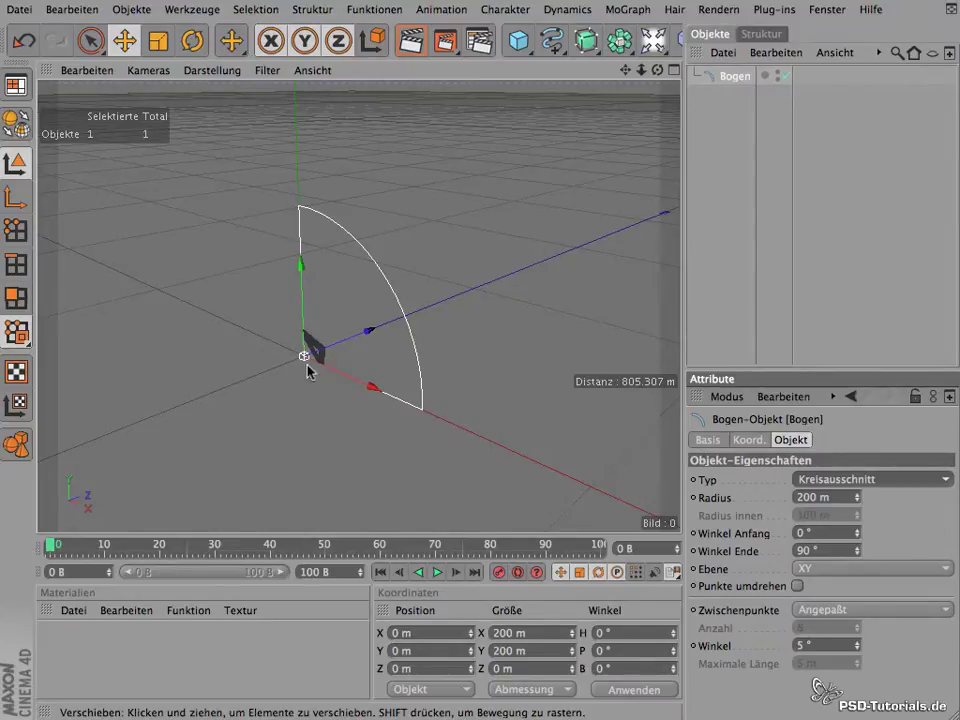
{"action": "left_click", "coordinate": [951, 487]}
{"action": "left_click", "coordinate": [906, 557]}
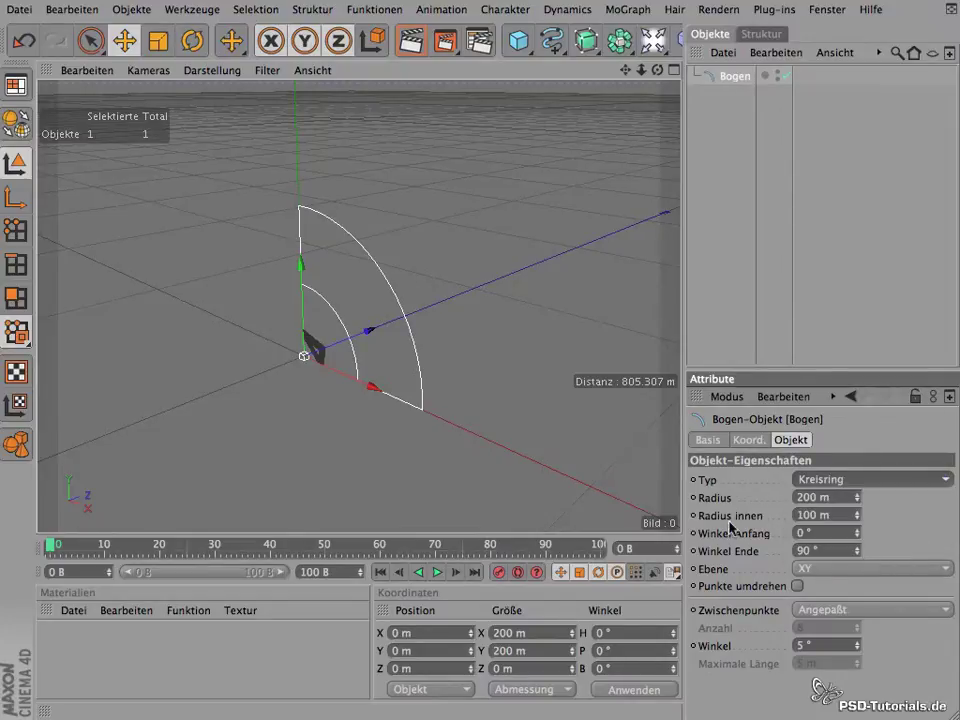
{"action": "mouse_move", "coordinate": [857, 520]}
{"action": "left_mouse_down"}
{"action": "mouse_move", "coordinate": [848, 487]}
{"action": "mouse_move", "coordinate": [853, 516]}
{"action": "mouse_move", "coordinate": [861, 497]}
{"action": "mouse_move", "coordinate": [853, 454]}
{"action": "mouse_move", "coordinate": [861, 482]}
{"action": "mouse_move", "coordinate": [858, 462]}
{"action": "left_mouse_up"}
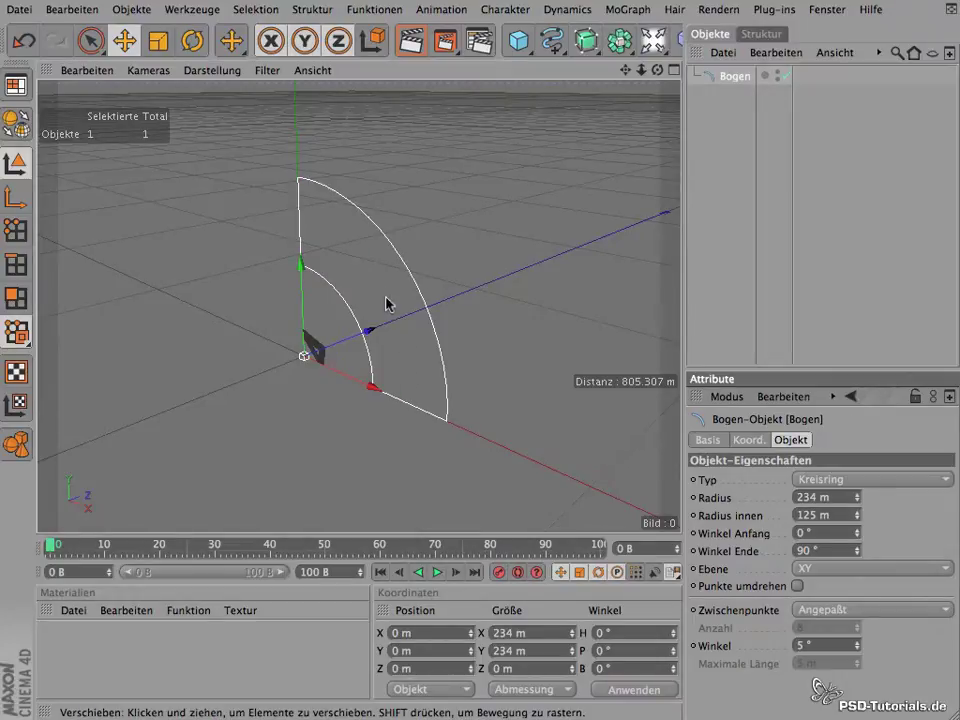
- Sweep the ring from 12° to 351°, forming an open C shape
{"action": "mouse_move", "coordinate": [858, 538]}
{"action": "left_mouse_down"}
{"action": "mouse_move", "coordinate": [852, 512]}
{"action": "mouse_move", "coordinate": [864, 544]}
{"action": "mouse_move", "coordinate": [856, 588]}
{"action": "mouse_move", "coordinate": [812, 405]}
{"action": "mouse_move", "coordinate": [754, 437]}
{"action": "mouse_move", "coordinate": [803, 370]}
{"action": "mouse_move", "coordinate": [791, 315]}
{"action": "mouse_move", "coordinate": [838, 413]}
{"action": "mouse_move", "coordinate": [773, 316]}
{"action": "left_mouse_up"}
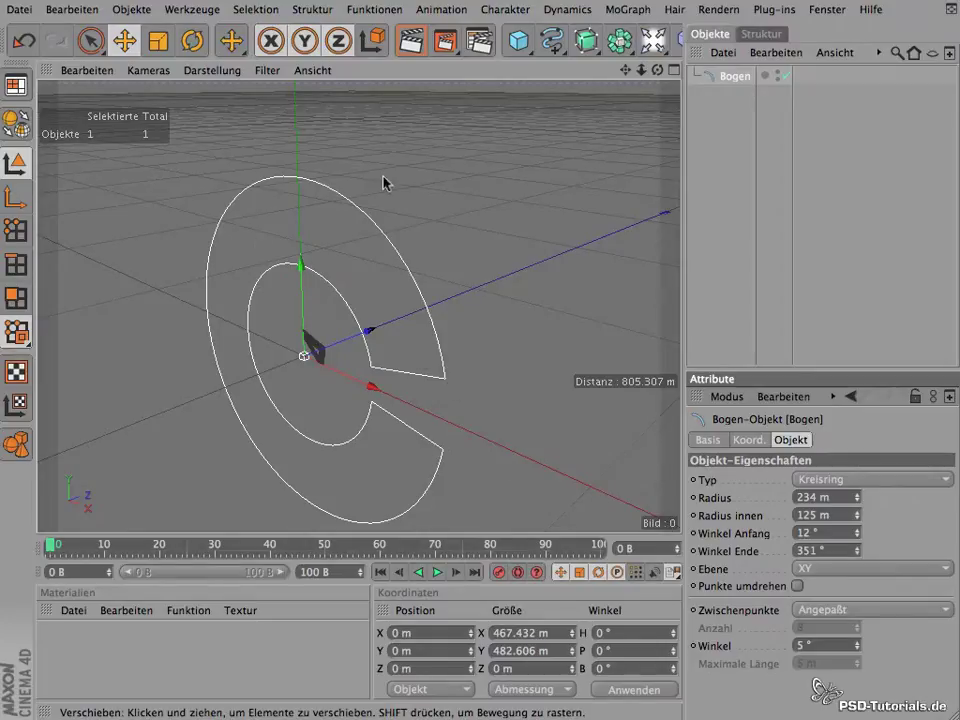
{"action": "mouse_move", "coordinate": [657, 70]}
{"action": "left_mouse_down"}
{"action": "mouse_move", "coordinate": [295, 185]}
{"action": "mouse_move", "coordinate": [311, 264]}
{"action": "mouse_move", "coordinate": [180, 294]}
{"action": "mouse_move", "coordinate": [214, 296]}
{"action": "mouse_move", "coordinate": [206, 306]}
{"action": "mouse_move", "coordinate": [193, 281]}
{"action": "left_mouse_up"}
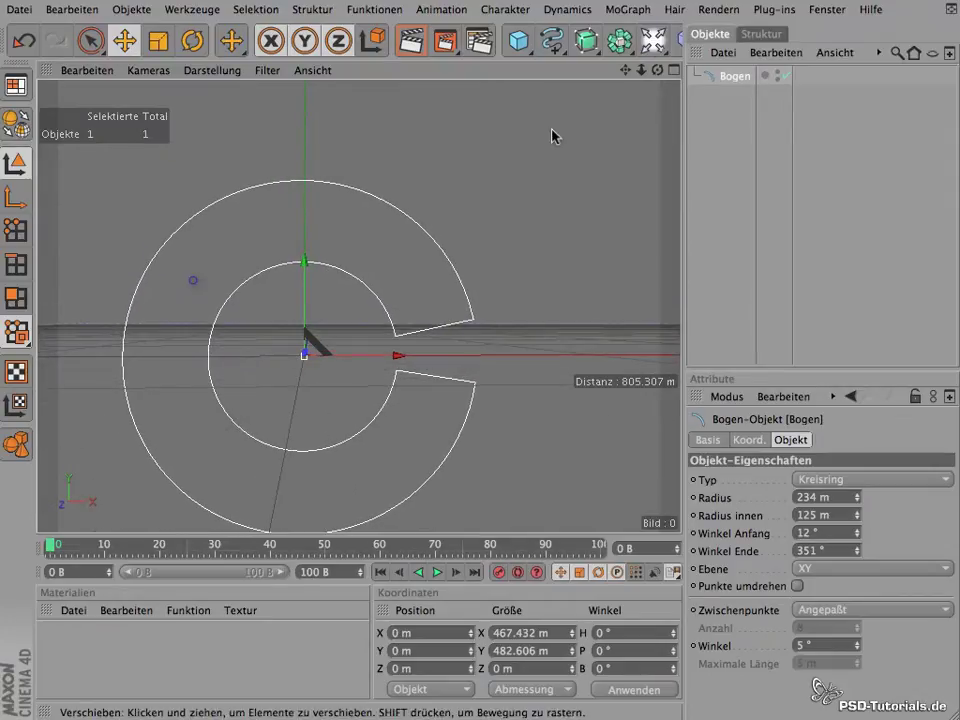
{"action": "mouse_move", "coordinate": [657, 70]}
{"action": "left_mouse_down"}
{"action": "mouse_move", "coordinate": [650, 104]}
{"action": "mouse_move", "coordinate": [610, 110]}
{"action": "left_mouse_up"}
{"action": "mouse_move", "coordinate": [657, 70]}
{"action": "left_mouse_down"}
{"action": "mouse_move", "coordinate": [805, 55]}
{"action": "mouse_move", "coordinate": [900, 19]}
{"action": "mouse_move", "coordinate": [937, 20]}
{"action": "mouse_move", "coordinate": [656, 15]}
{"action": "left_mouse_up"}
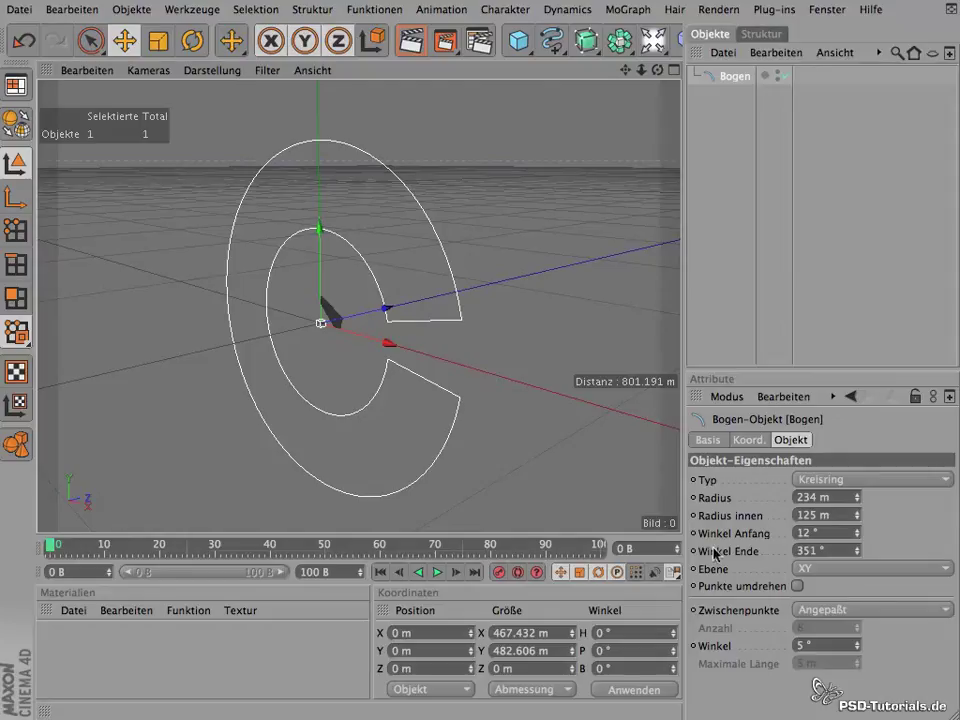
{"action": "left_click", "coordinate": [946, 568]}
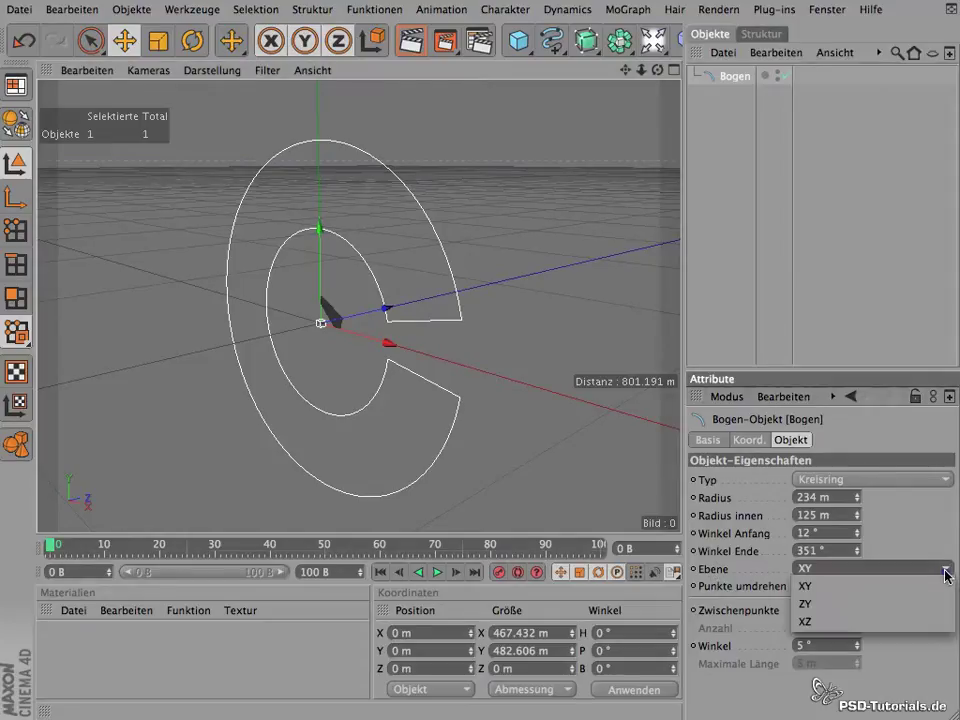
- Change the ring's Ebene from ZY to XZ so it lies flat, viewed from above
{"action": "left_click", "coordinate": [921, 604]}
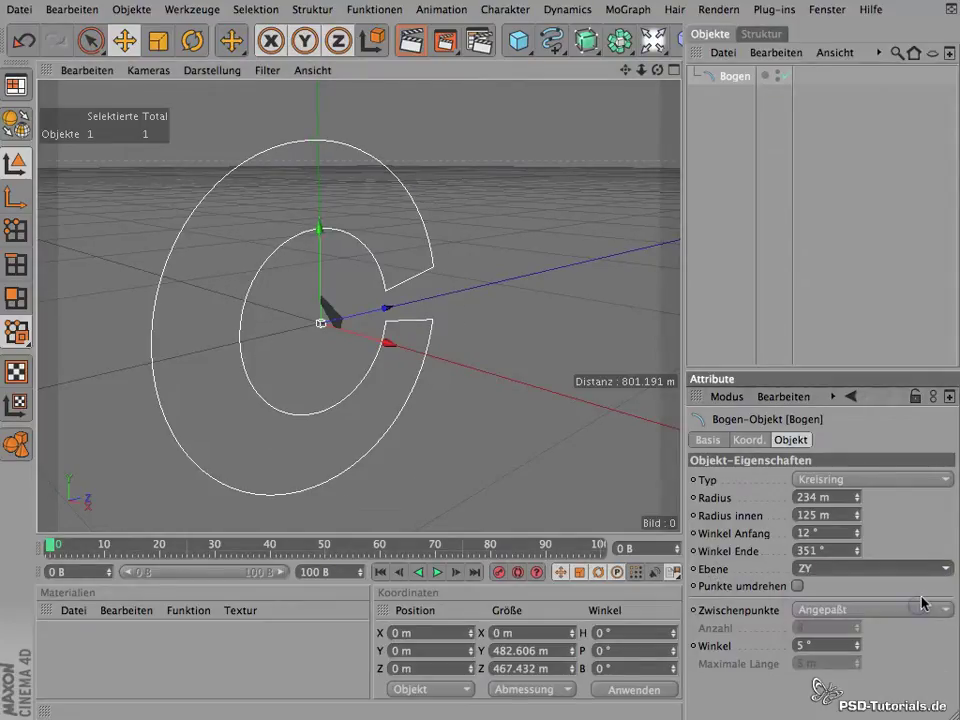
{"action": "left_click", "coordinate": [941, 570]}
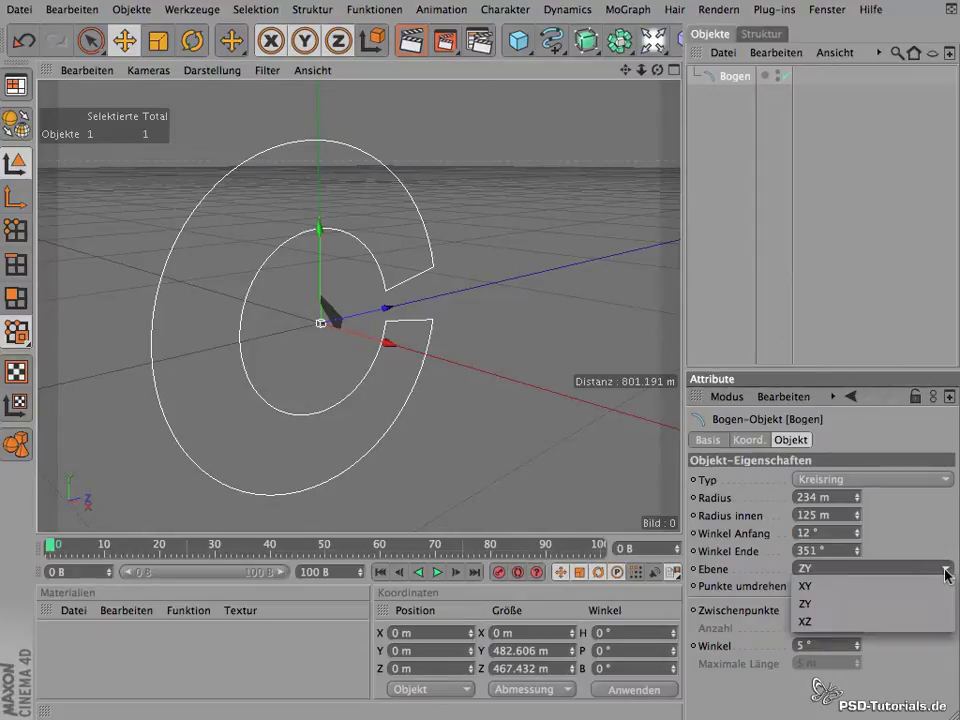
{"action": "left_click", "coordinate": [934, 622]}
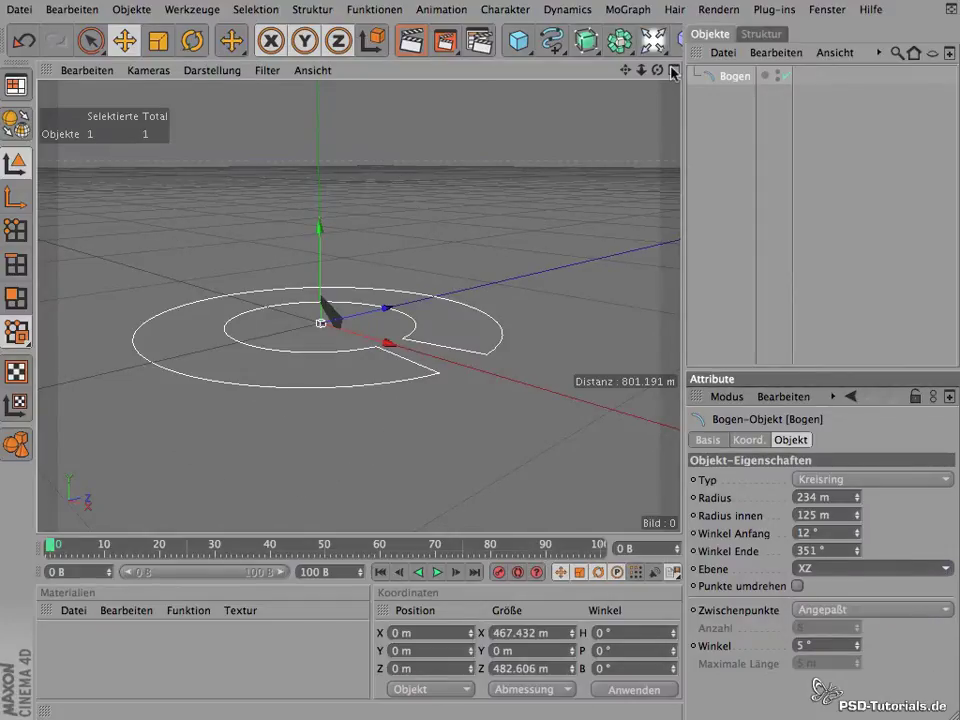
{"action": "mouse_move", "coordinate": [658, 72]}
{"action": "left_mouse_down"}
{"action": "mouse_move", "coordinate": [659, 15]}
{"action": "mouse_move", "coordinate": [653, 124]}
{"action": "left_mouse_up"}
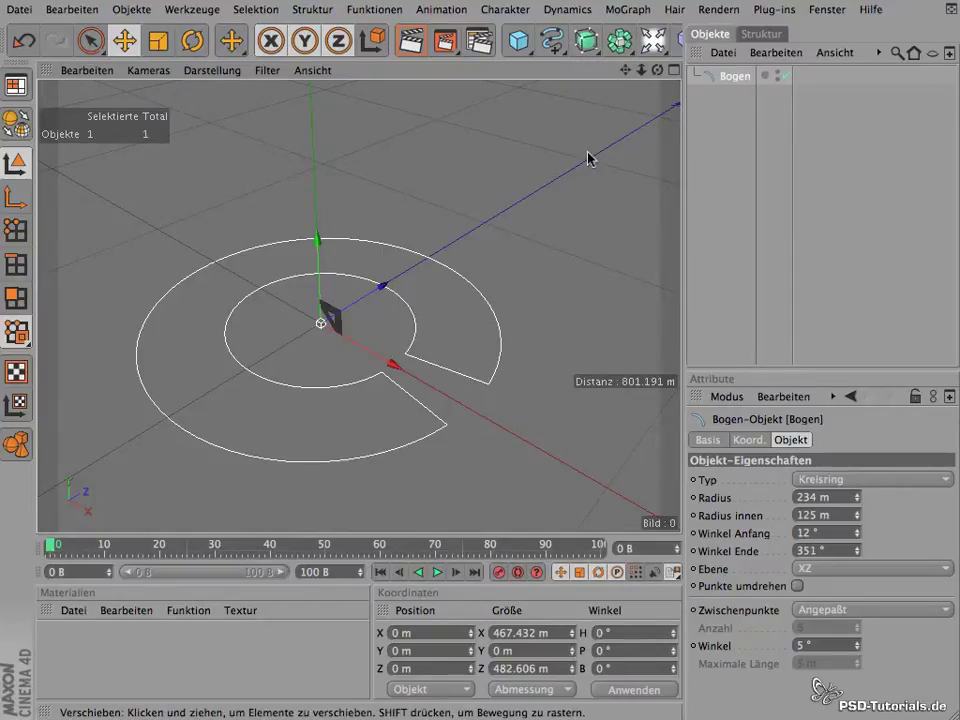
- Add a six-sided n-Eck spline of 219 m radius and hide the Bogen arc
{"action": "left_click", "coordinate": [550, 42]}
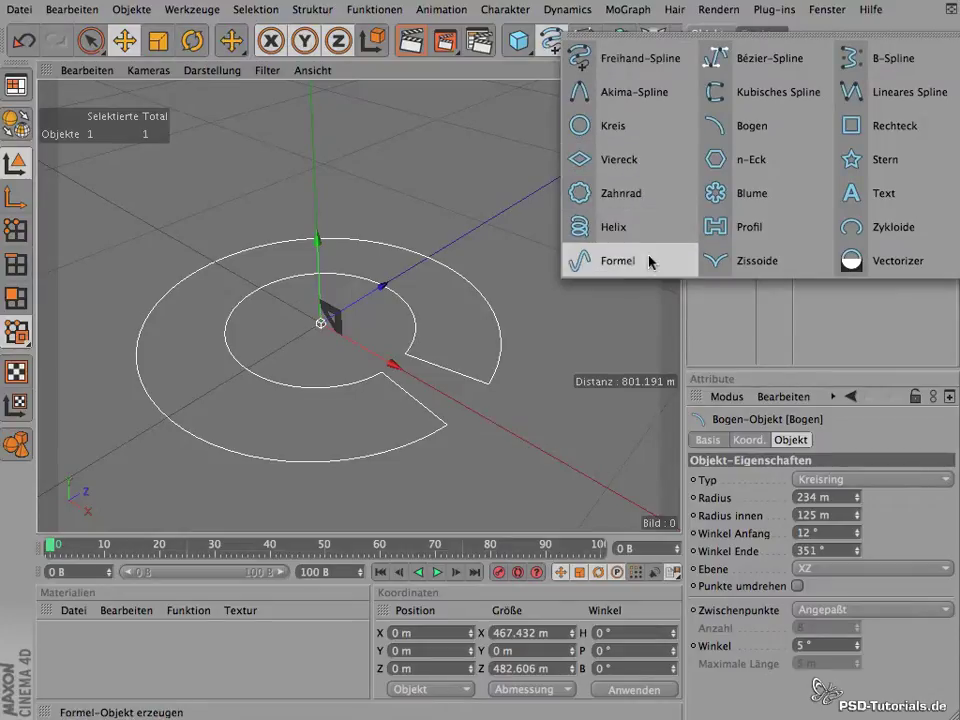
{"action": "left_click", "coordinate": [736, 163]}
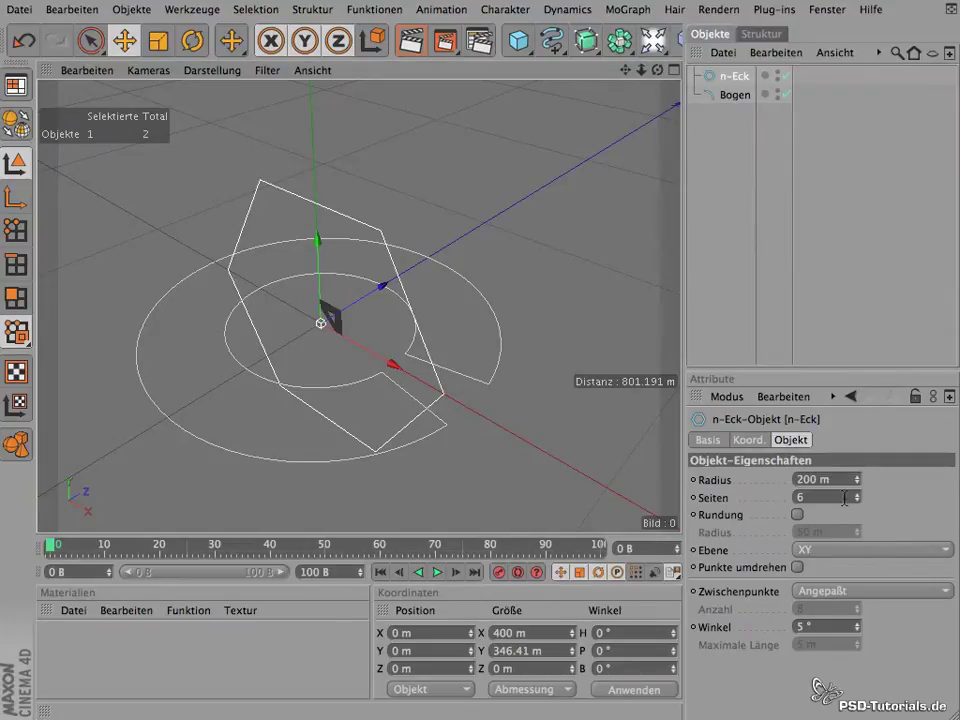
{"action": "left_click", "coordinate": [786, 75]}
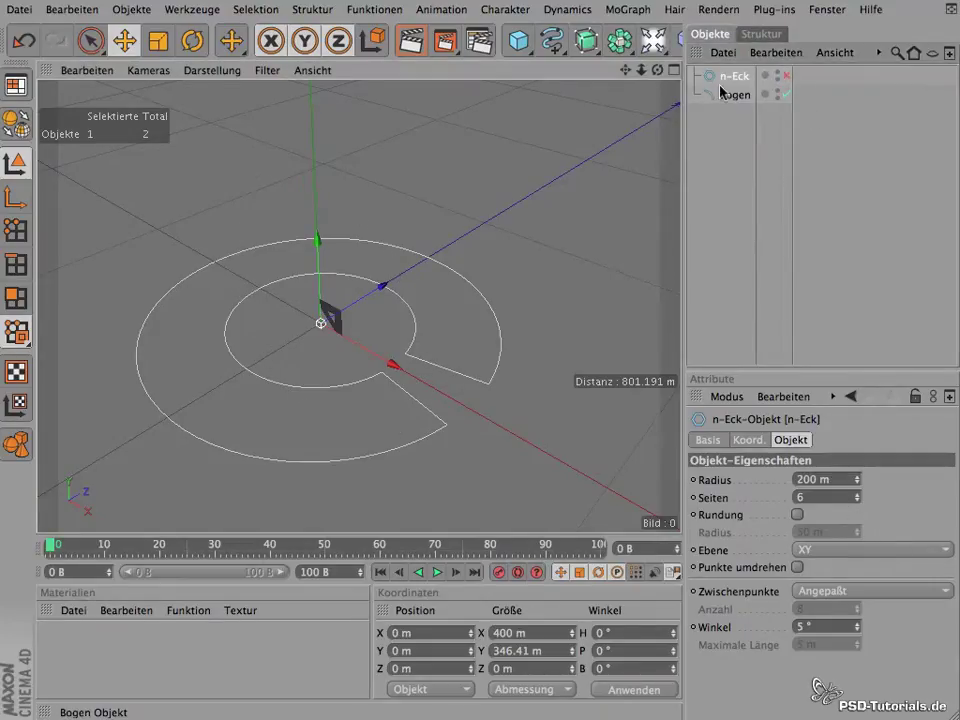
{"action": "left_click", "coordinate": [784, 75]}
{"action": "left_click", "coordinate": [786, 94]}
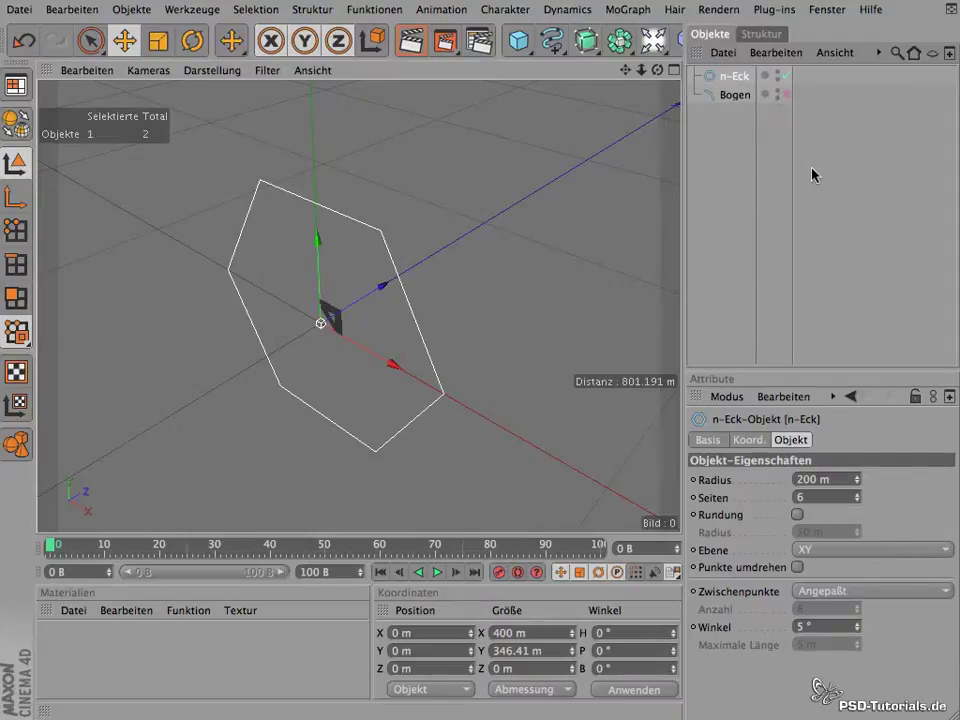
{"action": "left_click_drag", "start_coordinate": [857, 507], "coordinate": [849, 464]}
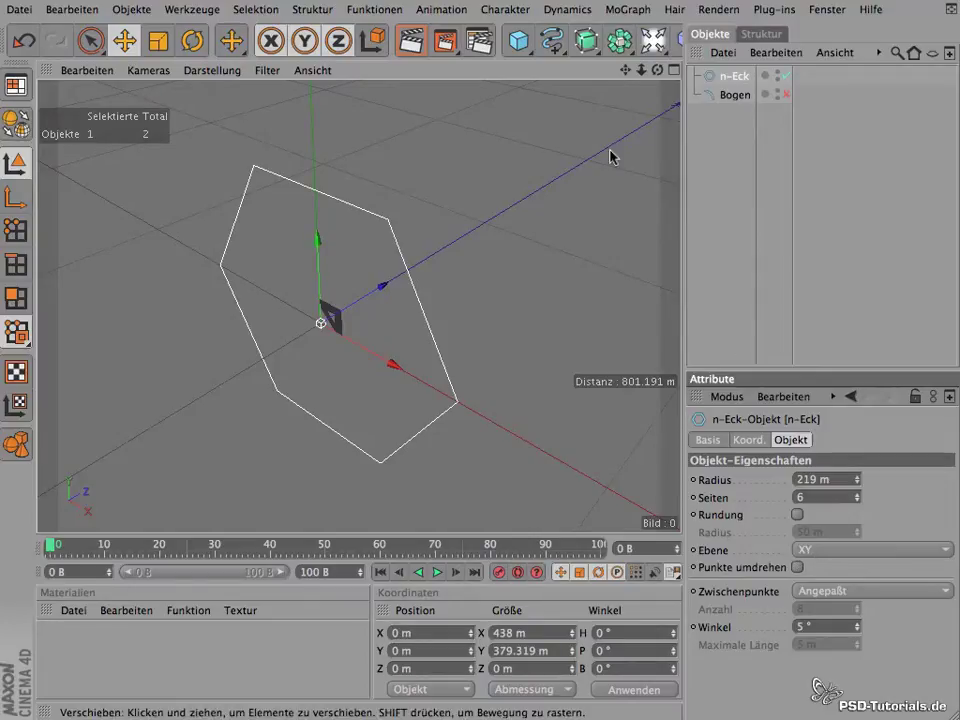
{"action": "left_click", "coordinate": [556, 49]}
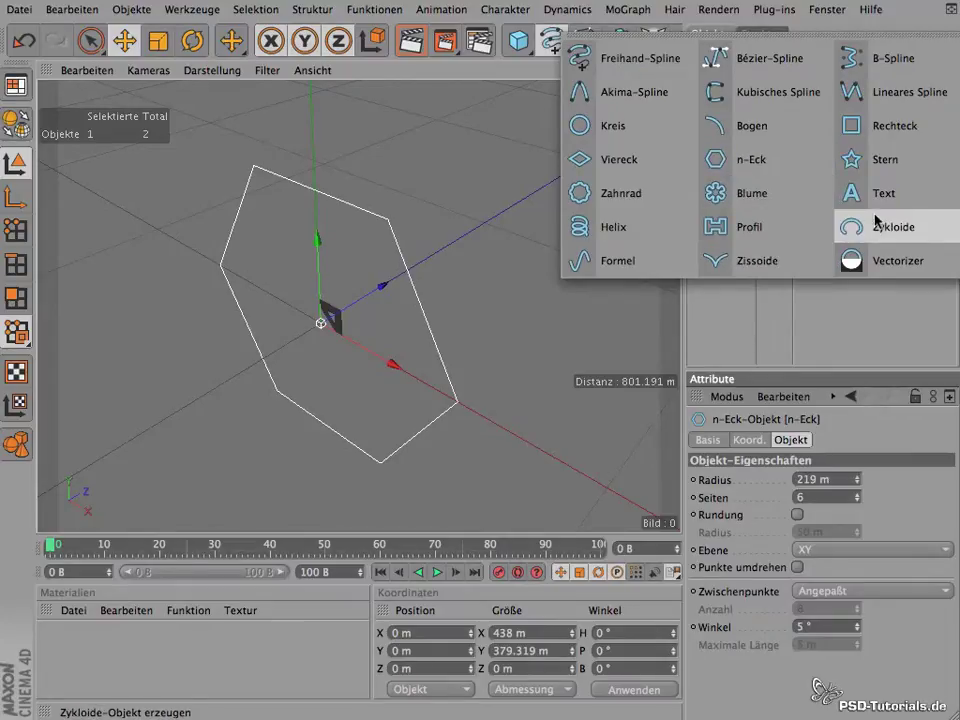
- Add a Rechteck rectangle spline to the scene
{"action": "left_click", "coordinate": [907, 130]}
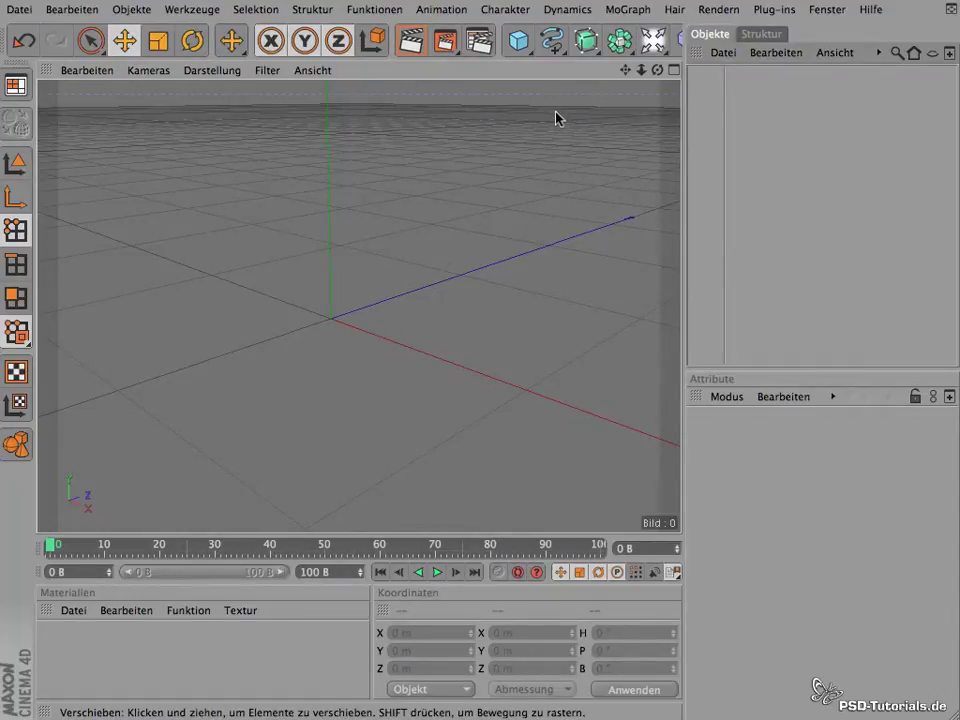
- Add a Blume flower spline with 8 petals, 130 m inner and 261 m outer radius
{"action": "left_click", "coordinate": [551, 41]}
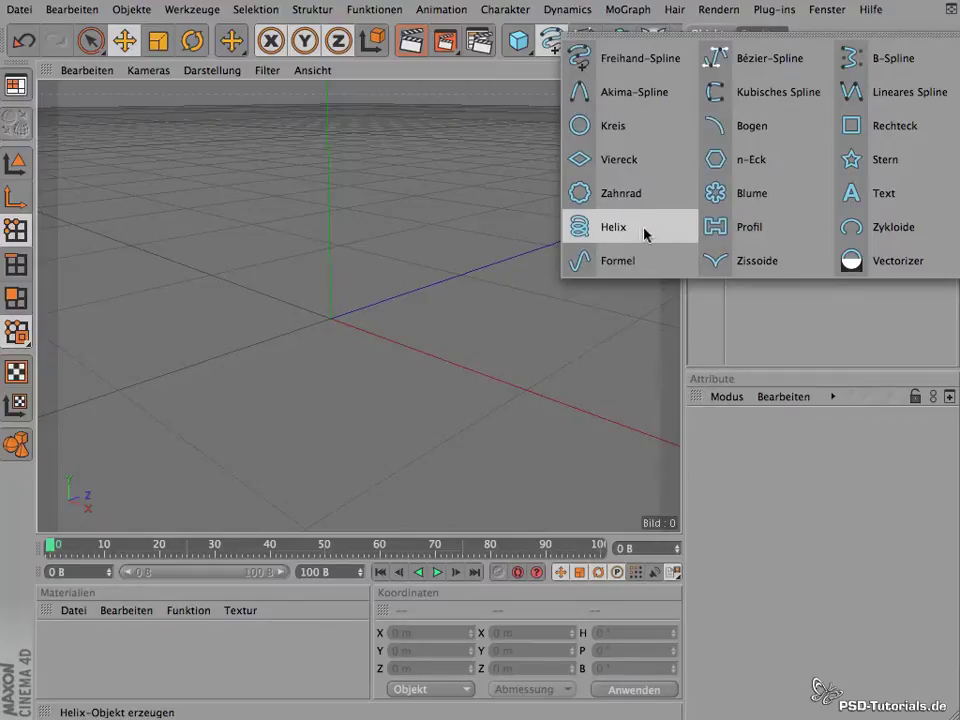
{"action": "left_click", "coordinate": [800, 199]}
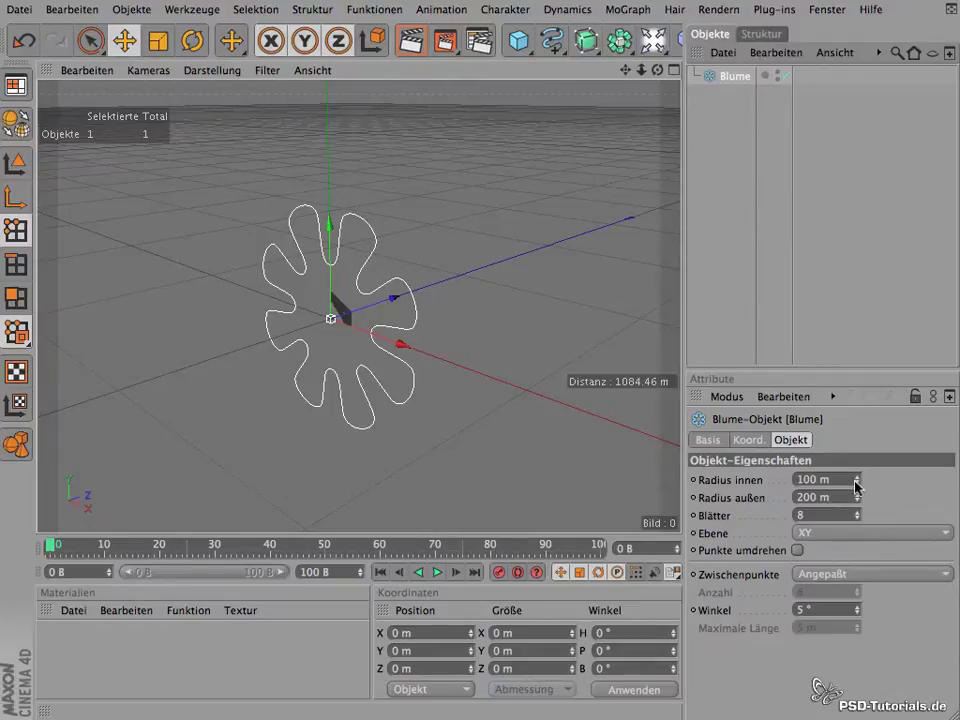
{"action": "left_click_drag", "start_coordinate": [856, 487], "coordinate": [857, 453]}
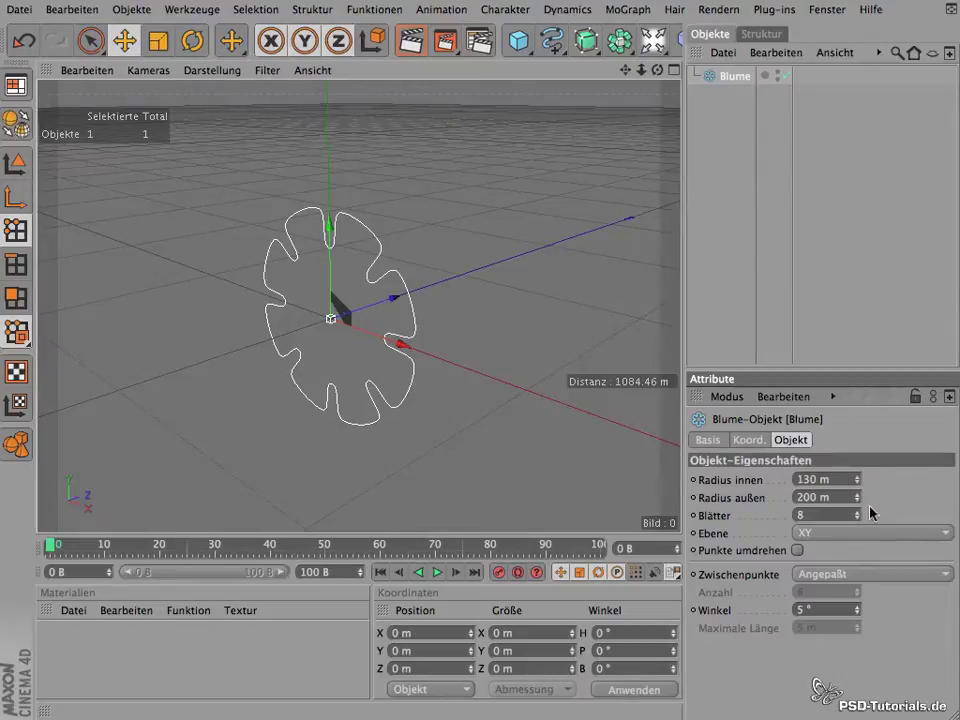
{"action": "left_click_drag", "start_coordinate": [857, 500], "coordinate": [853, 443]}
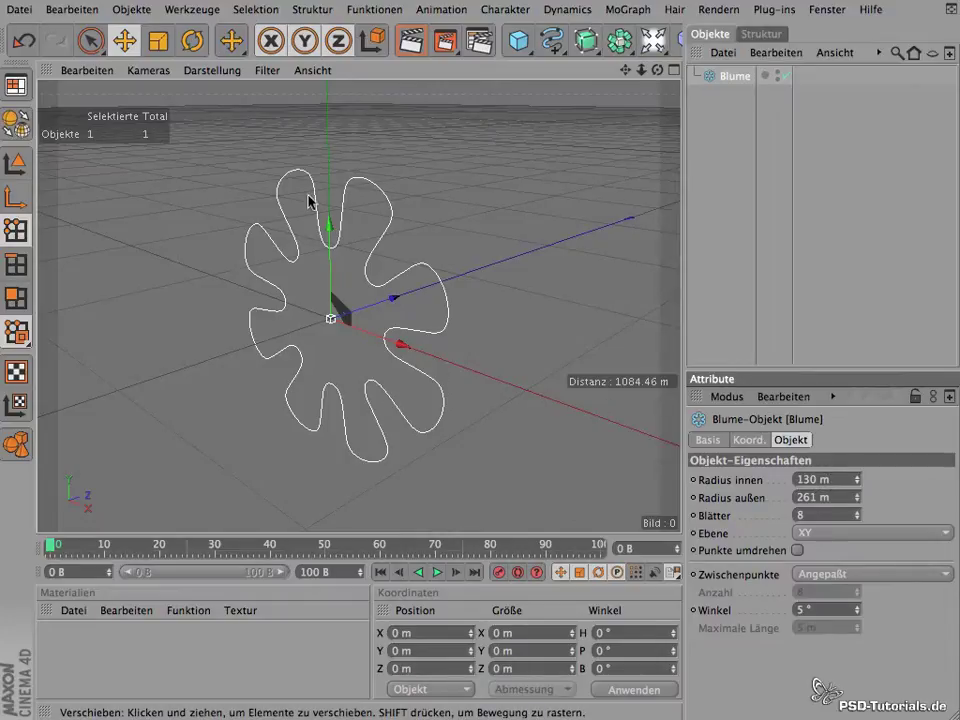
- Tune the Blume flower spline to 49 petals, 194 m inner radius and 251 m outer radius
{"action": "double_click", "coordinate": [812, 497]}
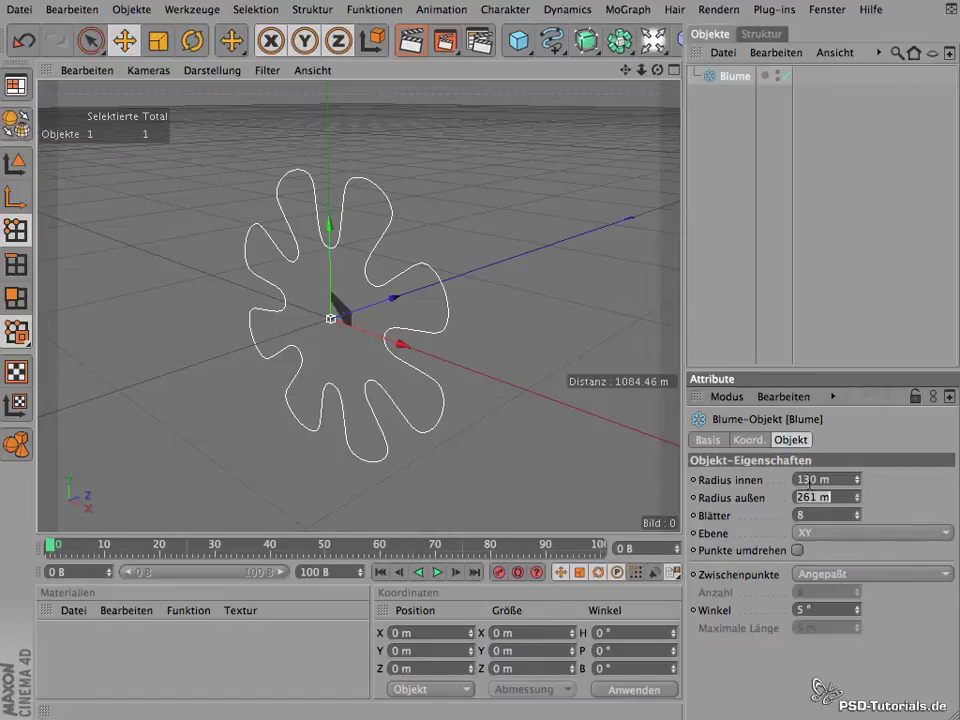
{"action": "left_click_drag", "start_coordinate": [857, 514], "coordinate": [863, 522]}
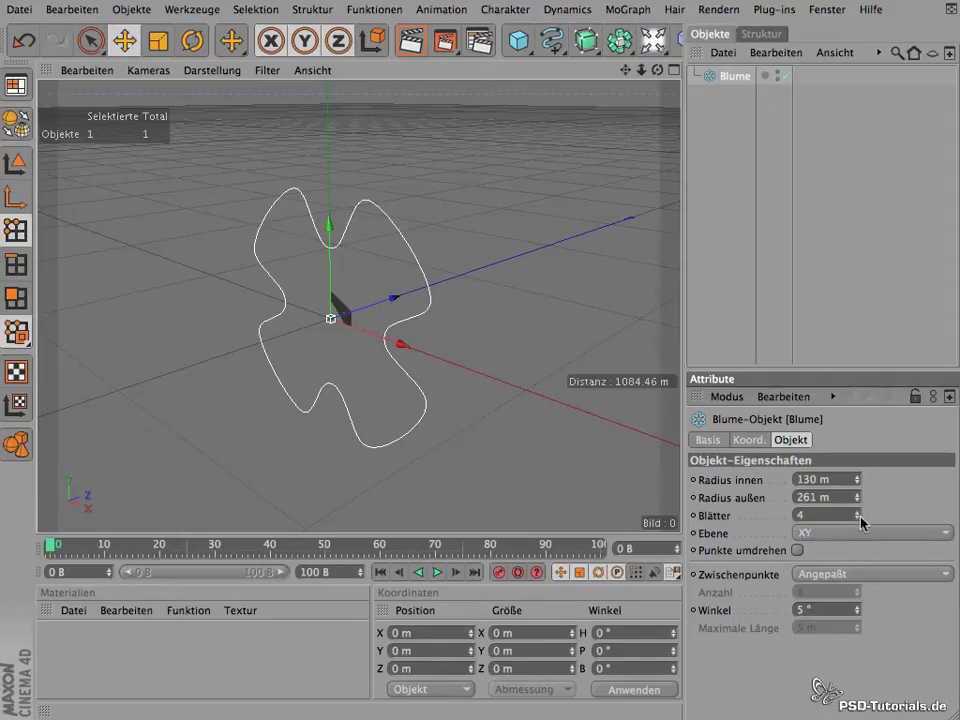
{"action": "left_click_drag", "start_coordinate": [860, 517], "coordinate": [859, 489]}
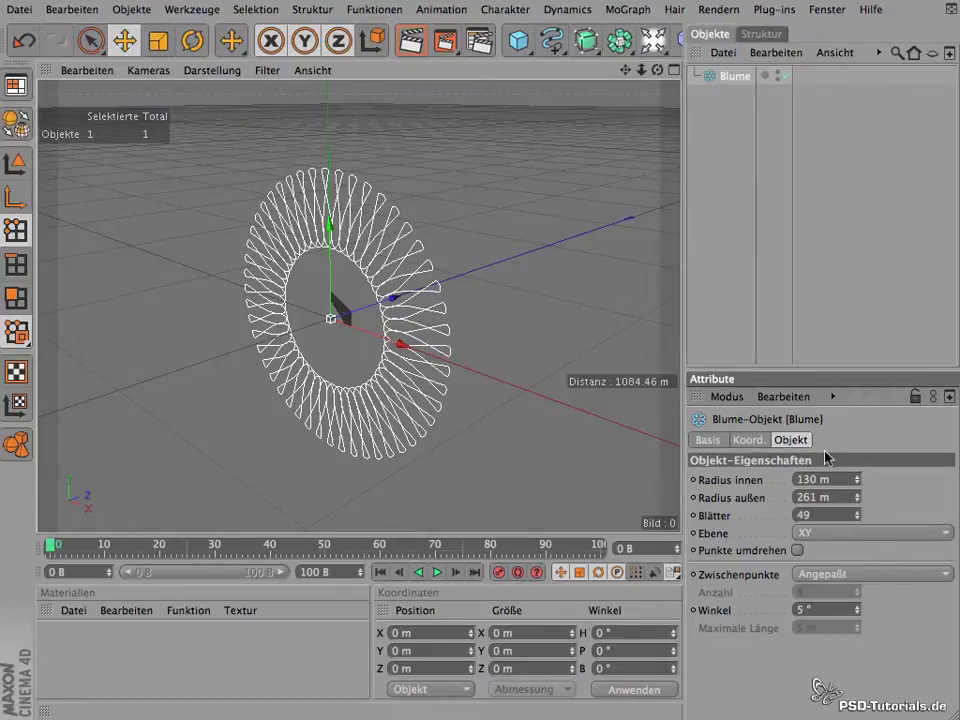
{"action": "left_click_drag", "start_coordinate": [858, 507], "coordinate": [843, 423]}
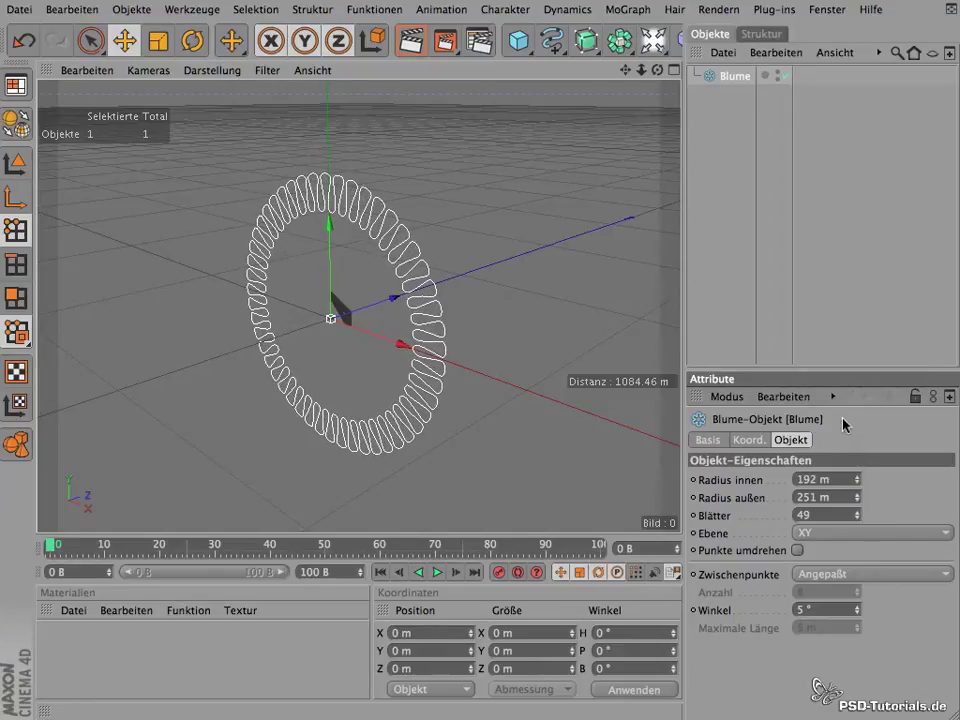
{"action": "left_click_drag", "start_coordinate": [641, 70], "coordinate": [838, 126]}
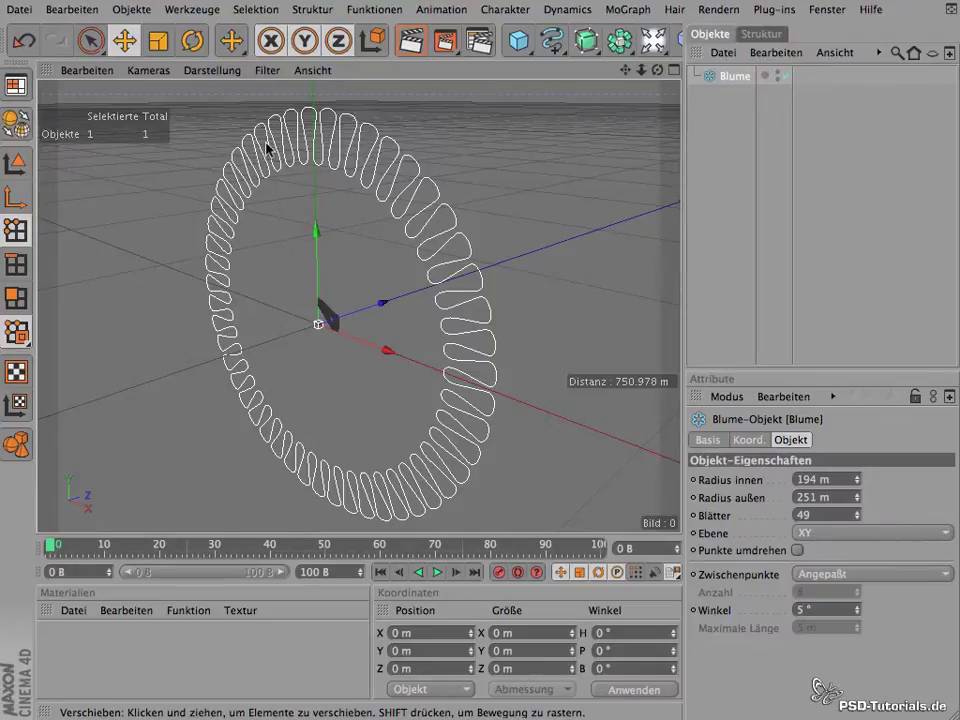
- Replace the flower with a 20-tooth Zahnrad gear spline shown in the four-view layout
{"action": "key", "text": "Delete"}
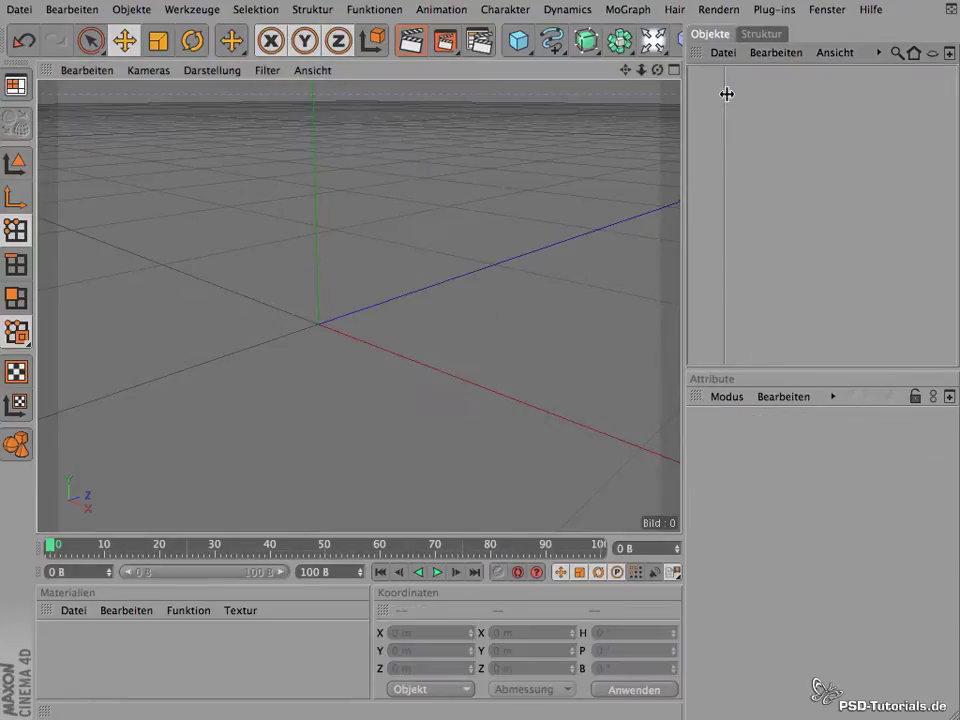
{"action": "left_click_drag", "start_coordinate": [552, 45], "coordinate": [620, 189]}
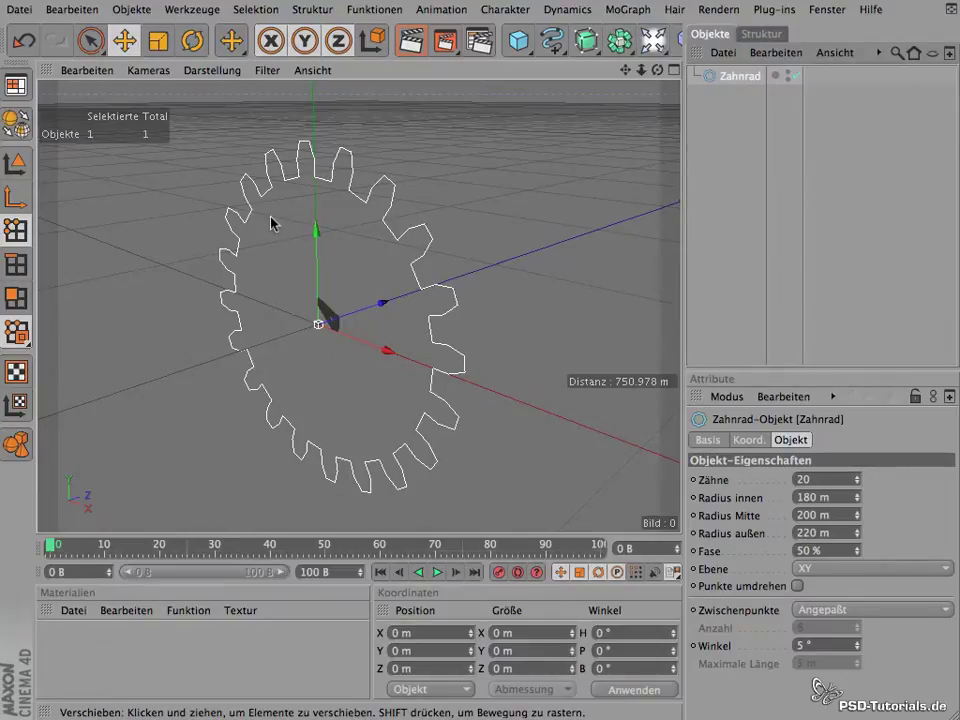
{"action": "mouse_move", "coordinate": [657, 70]}
{"action": "left_mouse_down"}
{"action": "mouse_move", "coordinate": [506, 133]}
{"action": "mouse_move", "coordinate": [708, 82]}
{"action": "mouse_move", "coordinate": [623, 150]}
{"action": "left_mouse_up"}
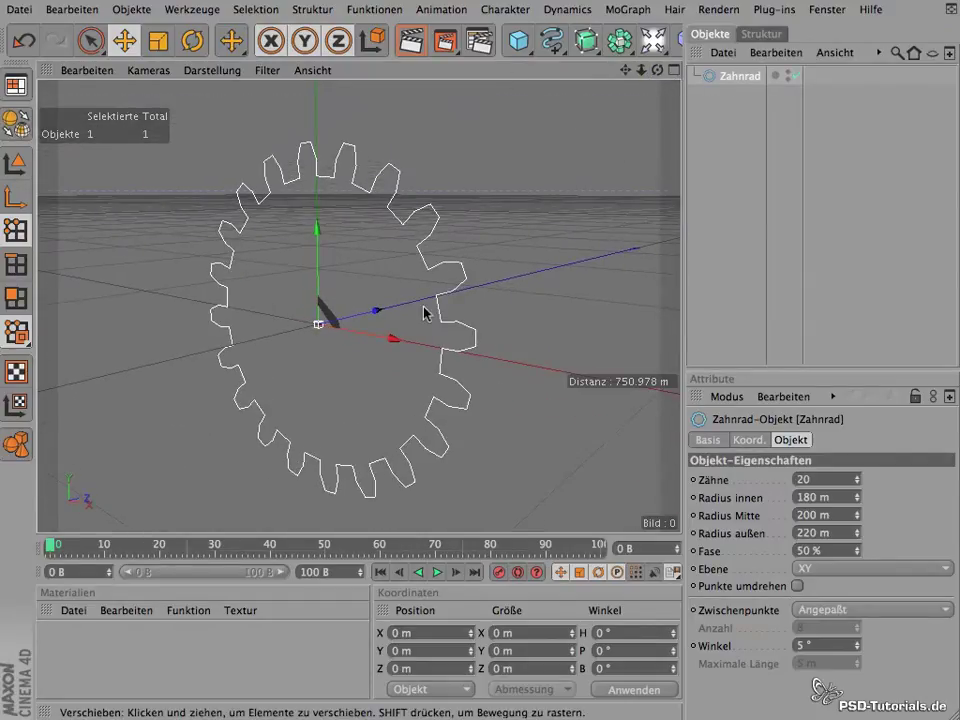
{"action": "left_click", "coordinate": [672, 70]}
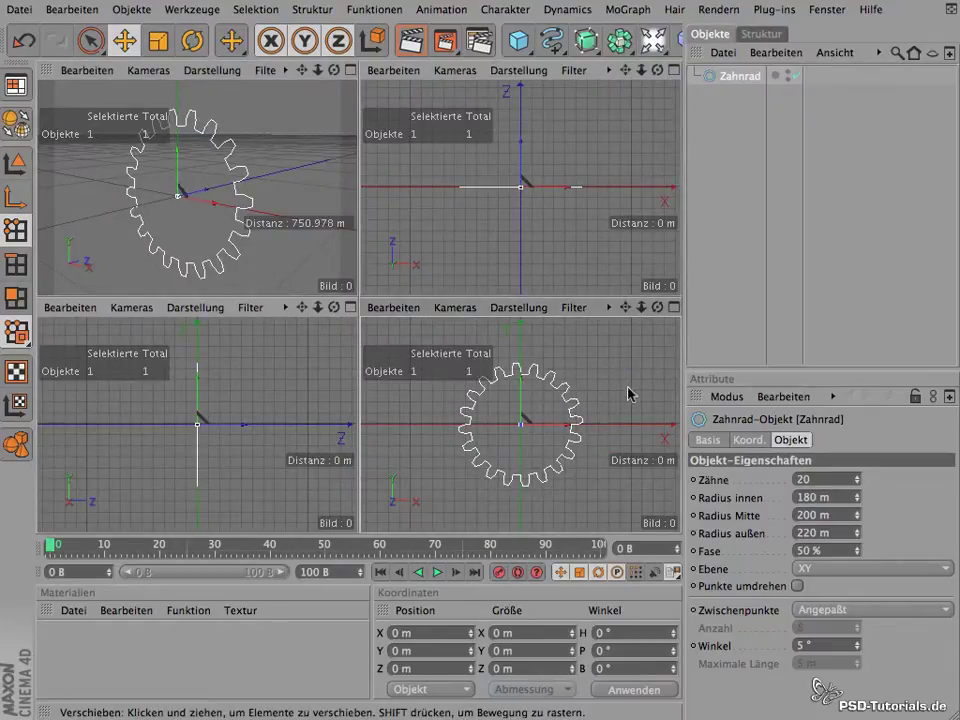
- Maximize the front view, try teeth and inner radius values, and set middle radius to 205 m
{"action": "left_click", "coordinate": [672, 307]}
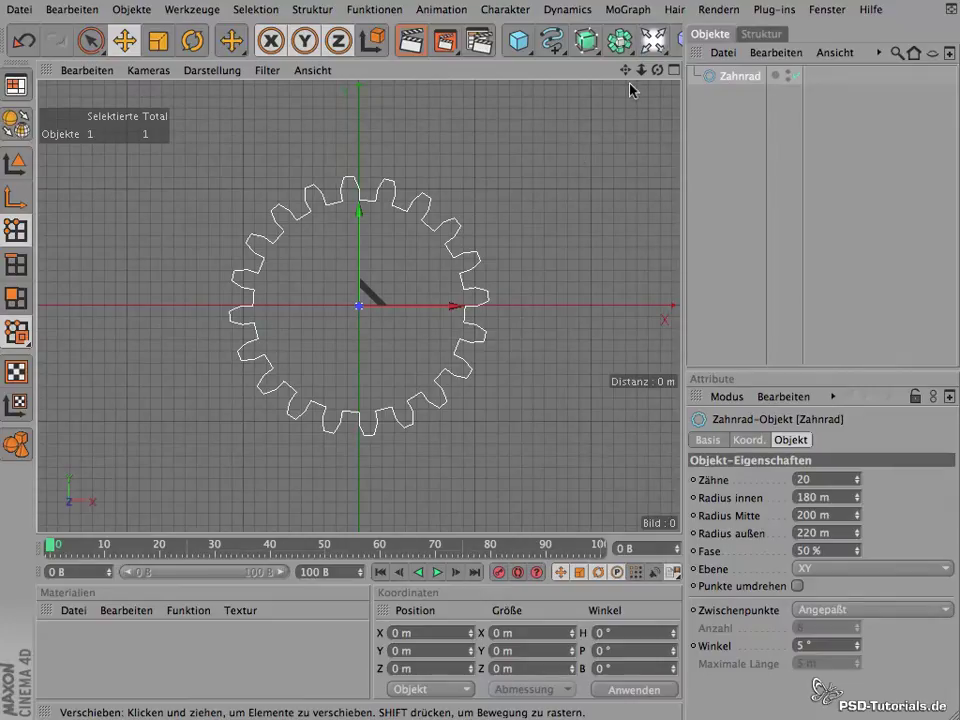
{"action": "left_click_drag", "start_coordinate": [641, 70], "coordinate": [760, 110]}
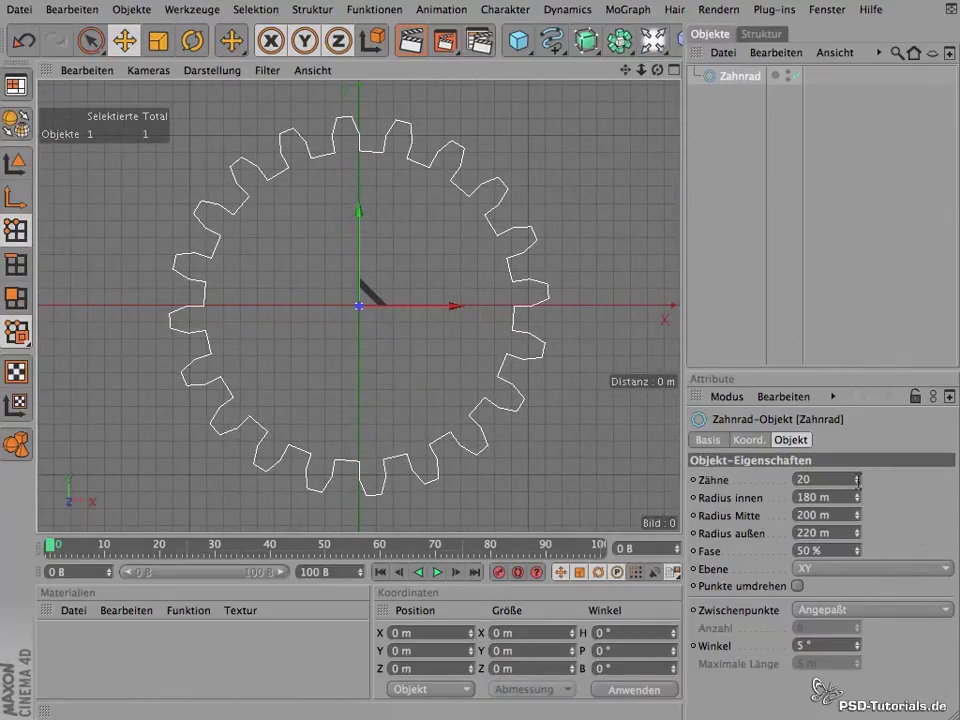
{"action": "left_click_drag", "start_coordinate": [858, 482], "coordinate": [853, 458]}
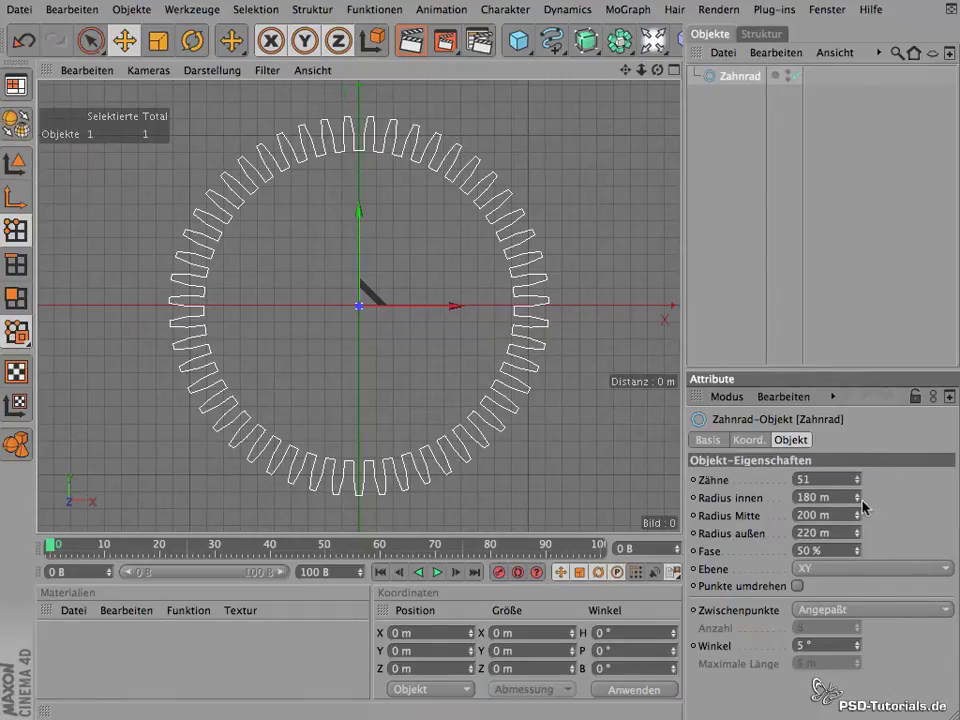
{"action": "mouse_move", "coordinate": [855, 498]}
{"action": "left_mouse_down"}
{"action": "mouse_move", "coordinate": [857, 486]}
{"action": "mouse_move", "coordinate": [856, 530]}
{"action": "left_mouse_up"}
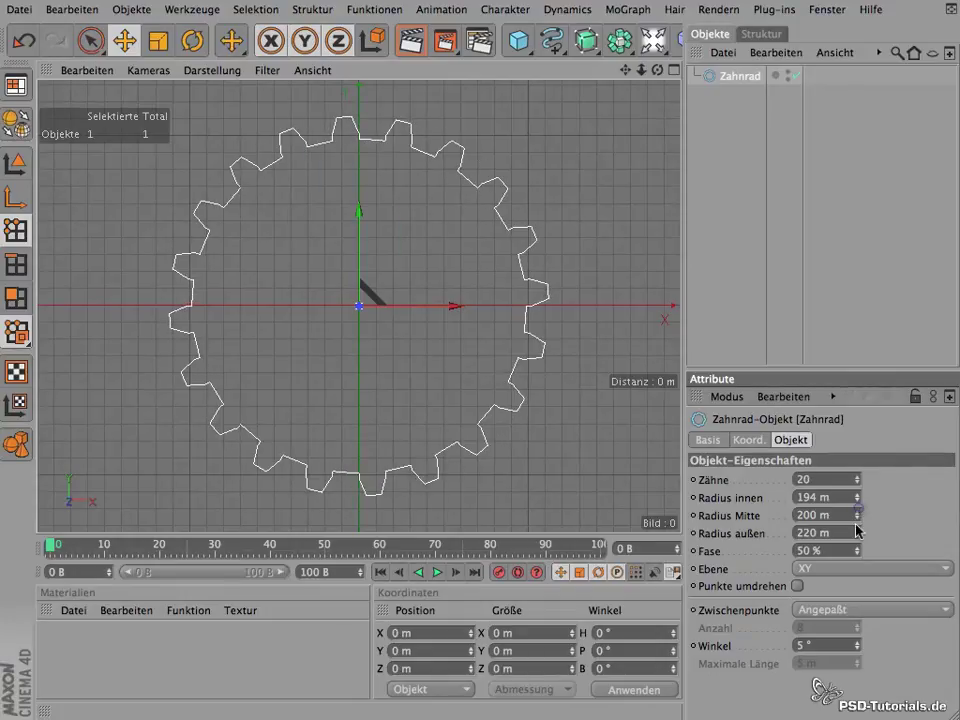
{"action": "left_click_drag", "start_coordinate": [857, 497], "coordinate": [857, 512]}
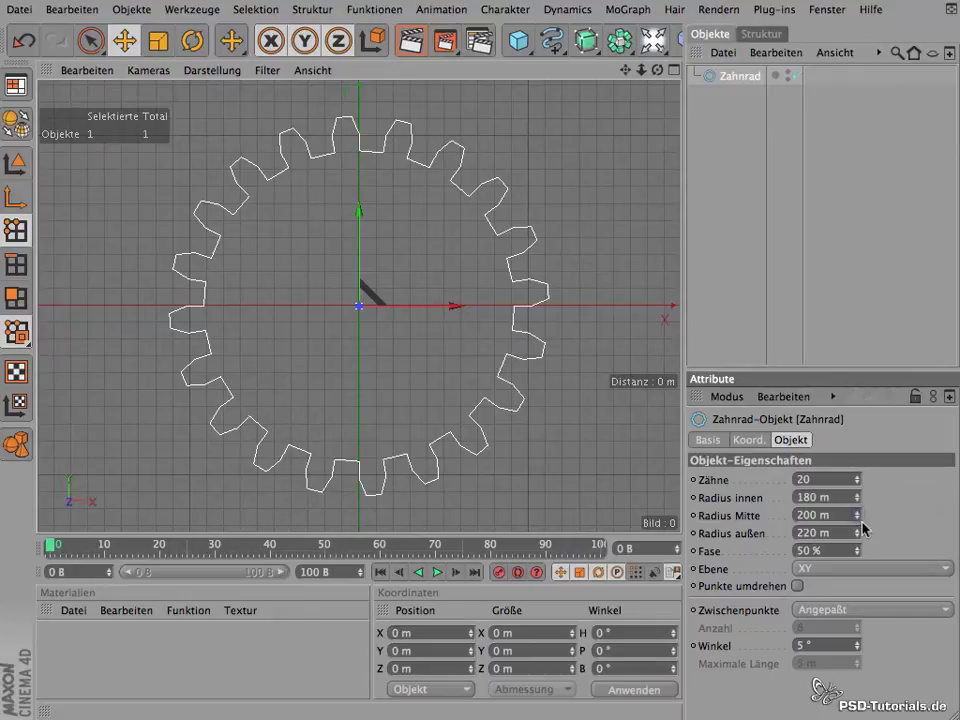
{"action": "left_click_drag", "start_coordinate": [860, 520], "coordinate": [859, 514]}
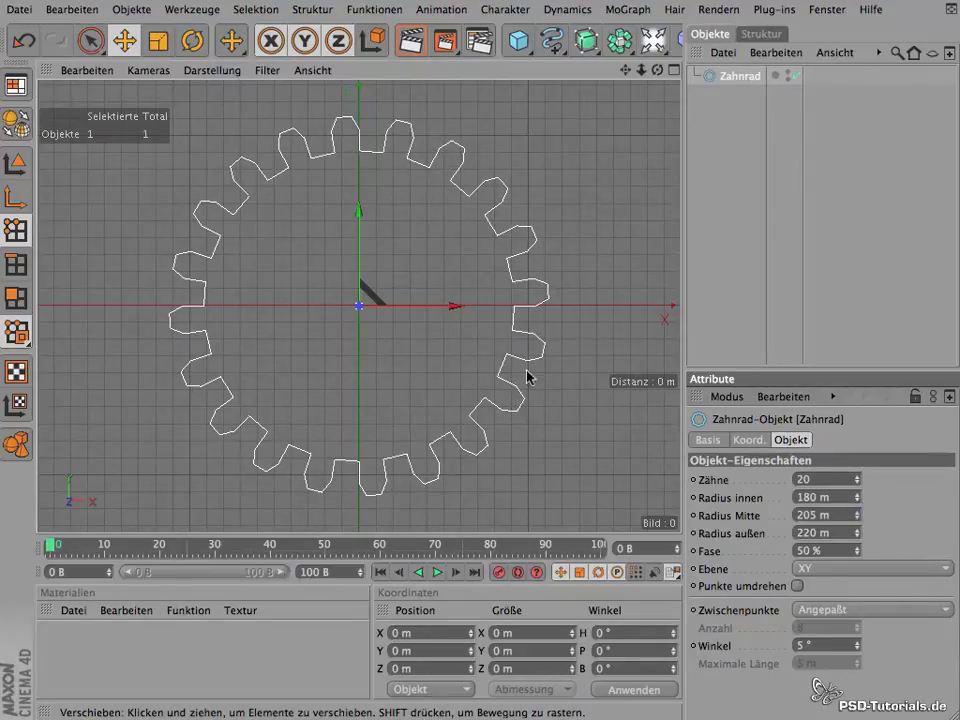
- Set the gear's middle radius to 208 m, outer radius to 221 m and bevel to 48 %
{"action": "left_click_drag", "start_coordinate": [645, 72], "coordinate": [816, 122]}
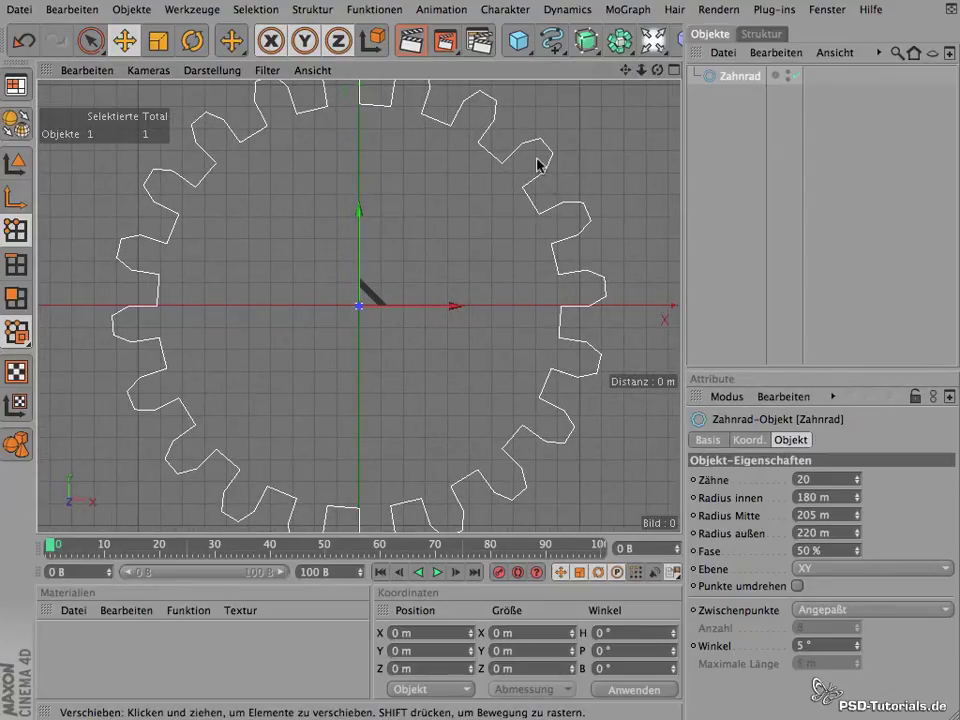
{"action": "left_click_drag", "start_coordinate": [857, 518], "coordinate": [857, 531]}
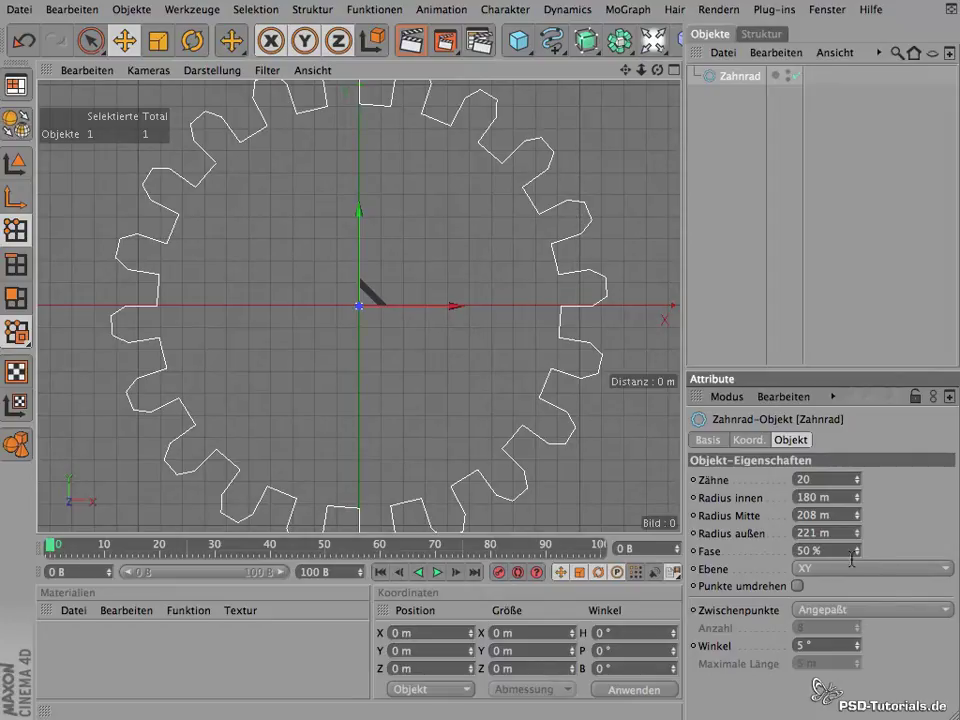
{"action": "mouse_move", "coordinate": [858, 556]}
{"action": "left_mouse_down"}
{"action": "mouse_move", "coordinate": [862, 569]}
{"action": "mouse_move", "coordinate": [861, 557]}
{"action": "left_mouse_up"}
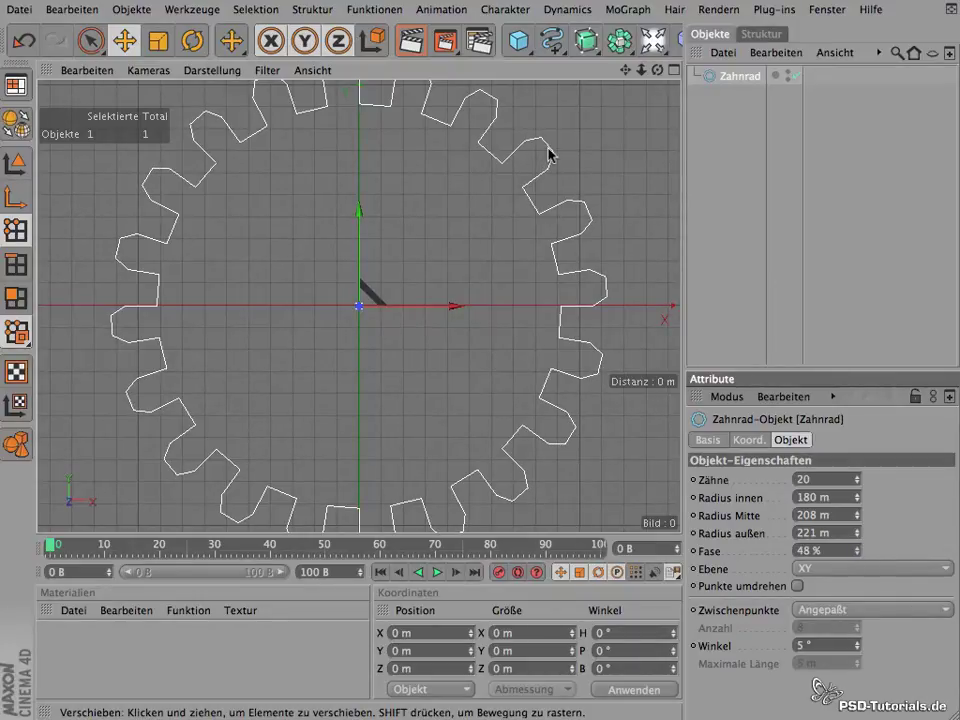
{"action": "mouse_move", "coordinate": [641, 71]}
{"action": "left_mouse_down"}
{"action": "mouse_move", "coordinate": [318, 180]}
{"action": "mouse_move", "coordinate": [223, 197]}
{"action": "left_mouse_up"}
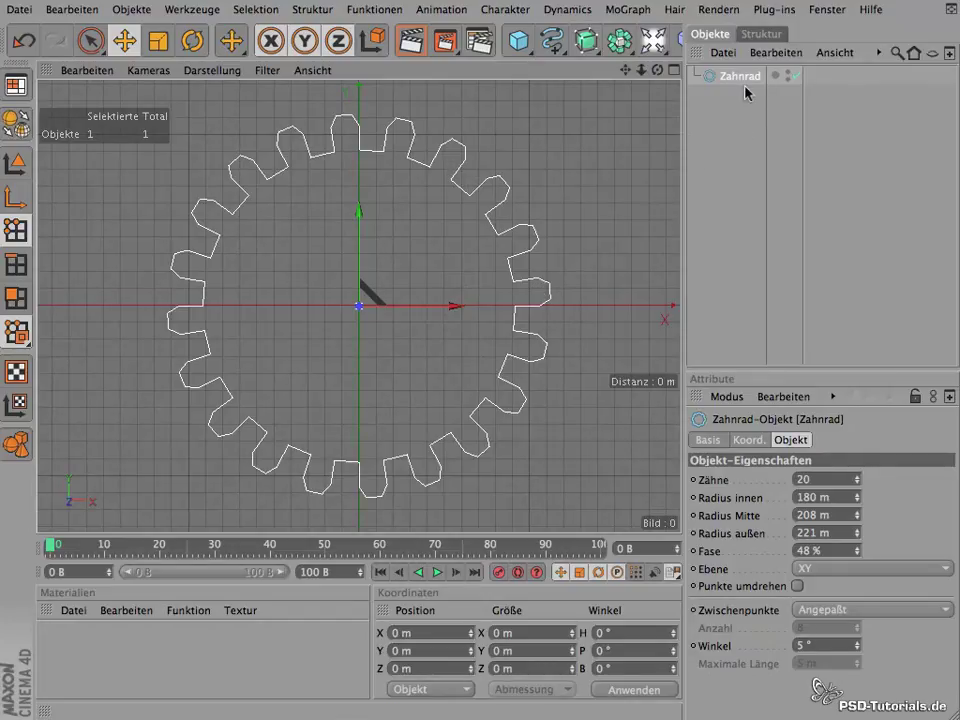
- Swap the gear for a default Helix spline (200 m radius, 720°, 200 m height) in perspective
{"action": "key", "text": "Delete"}
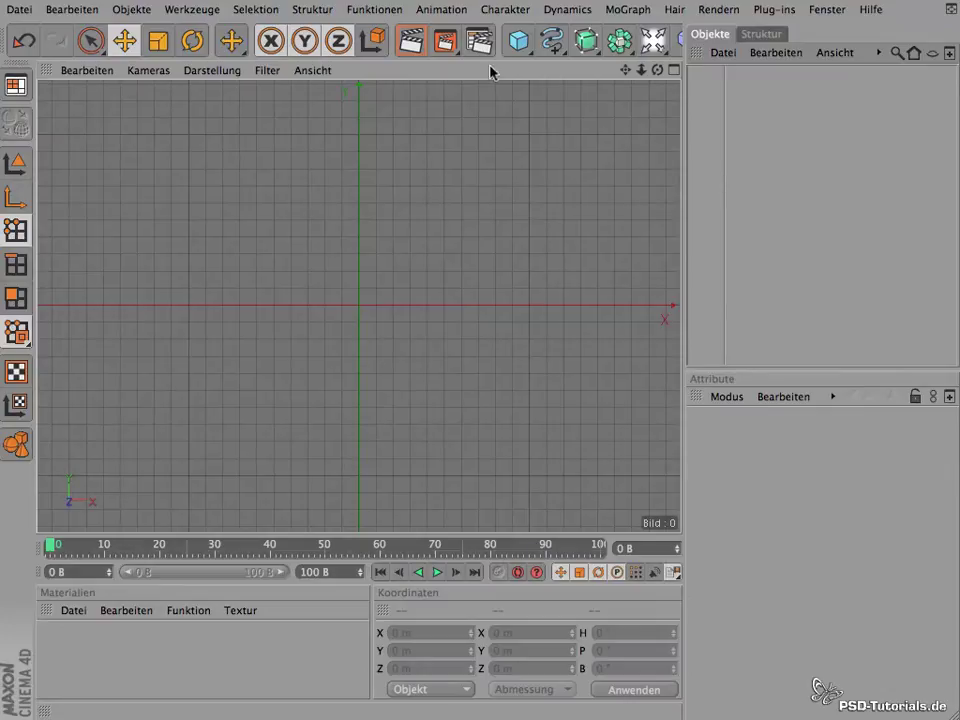
{"action": "left_click", "coordinate": [551, 42]}
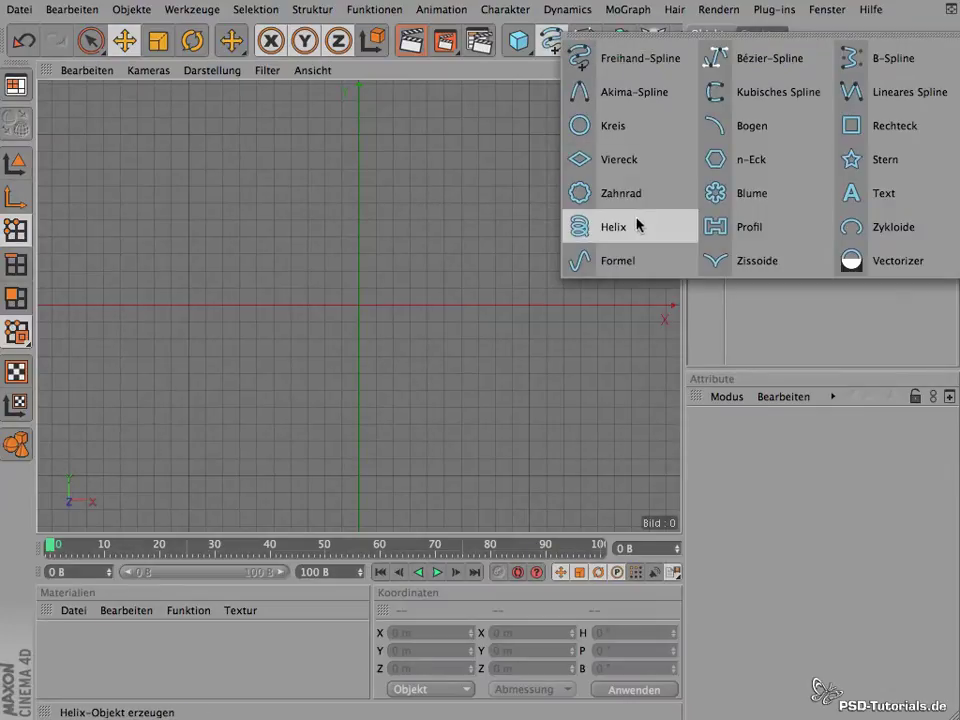
{"action": "left_click", "coordinate": [637, 225]}
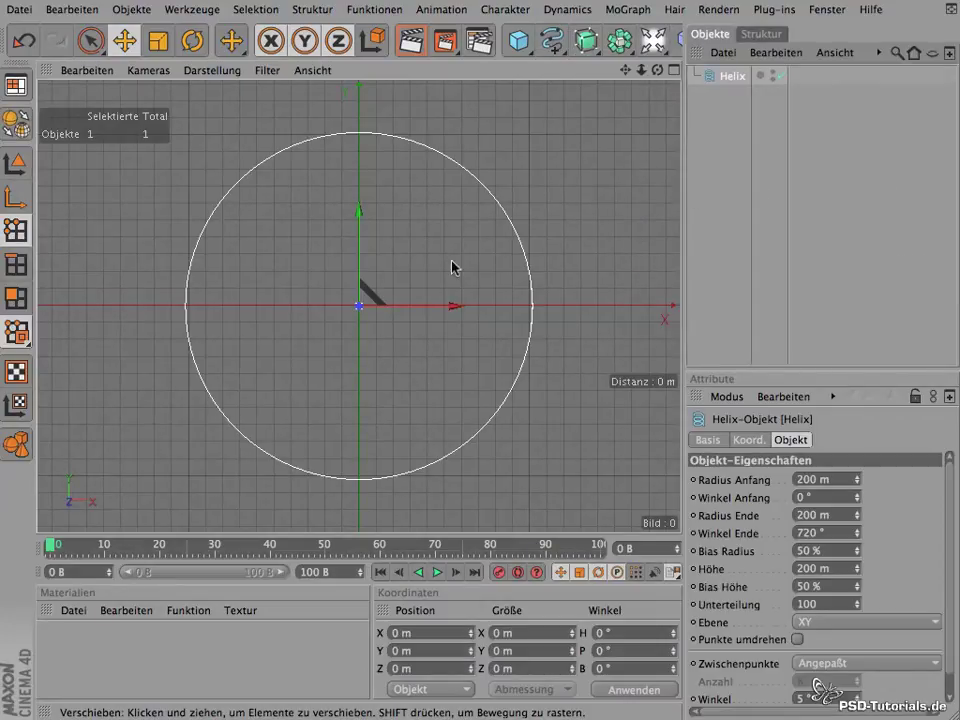
{"action": "left_click", "coordinate": [675, 77]}
{"action": "left_click", "coordinate": [349, 71]}
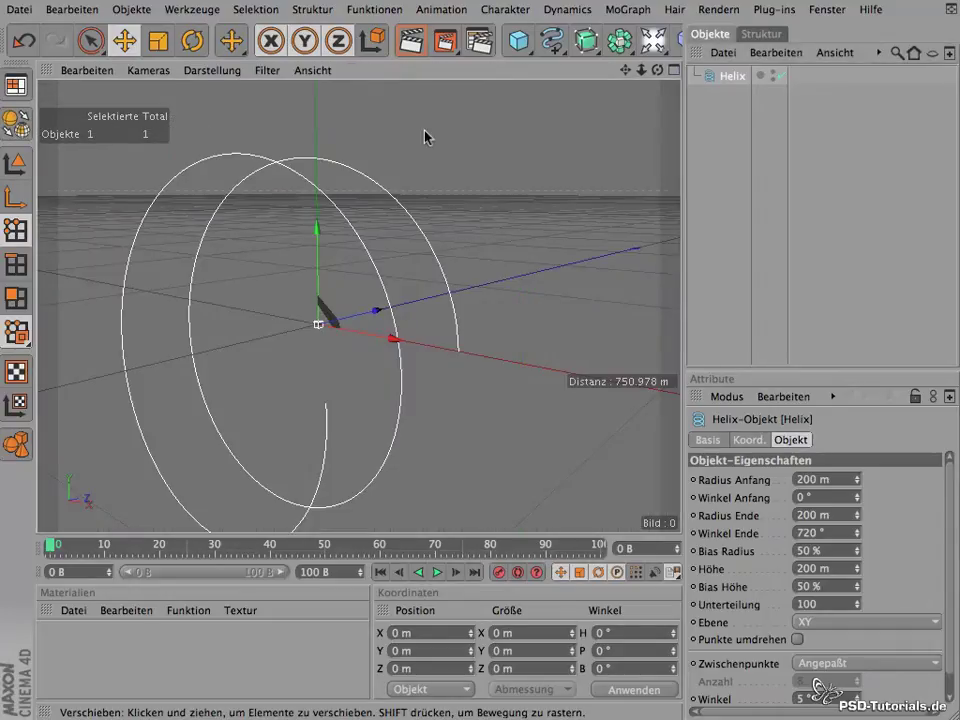
{"action": "left_click_drag", "start_coordinate": [641, 70], "coordinate": [474, 77]}
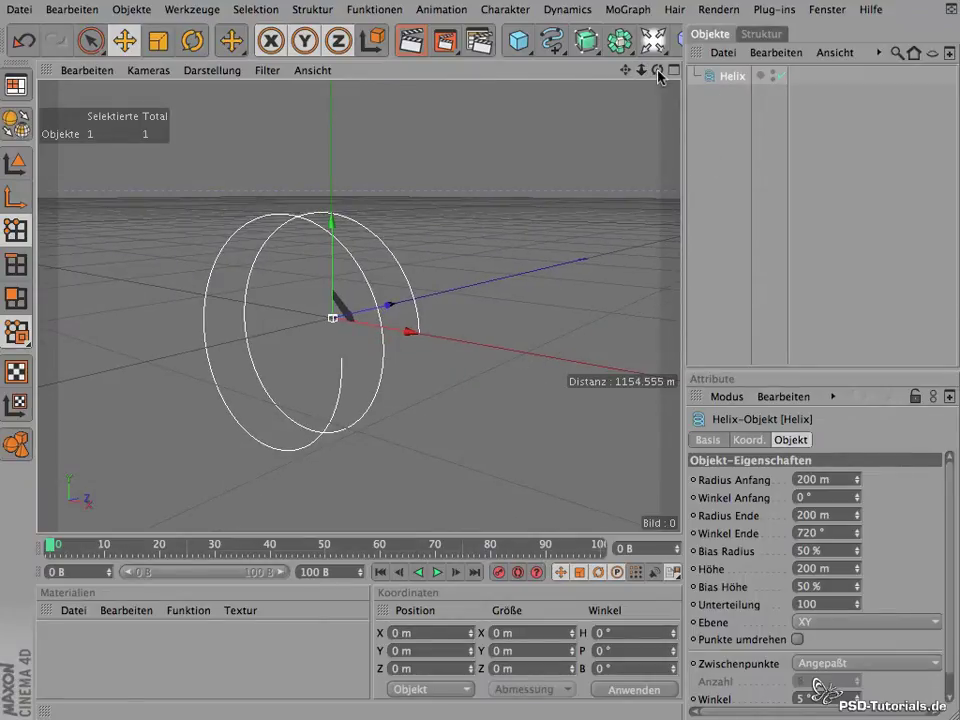
{"action": "left_click_drag", "start_coordinate": [658, 72], "coordinate": [560, 78]}
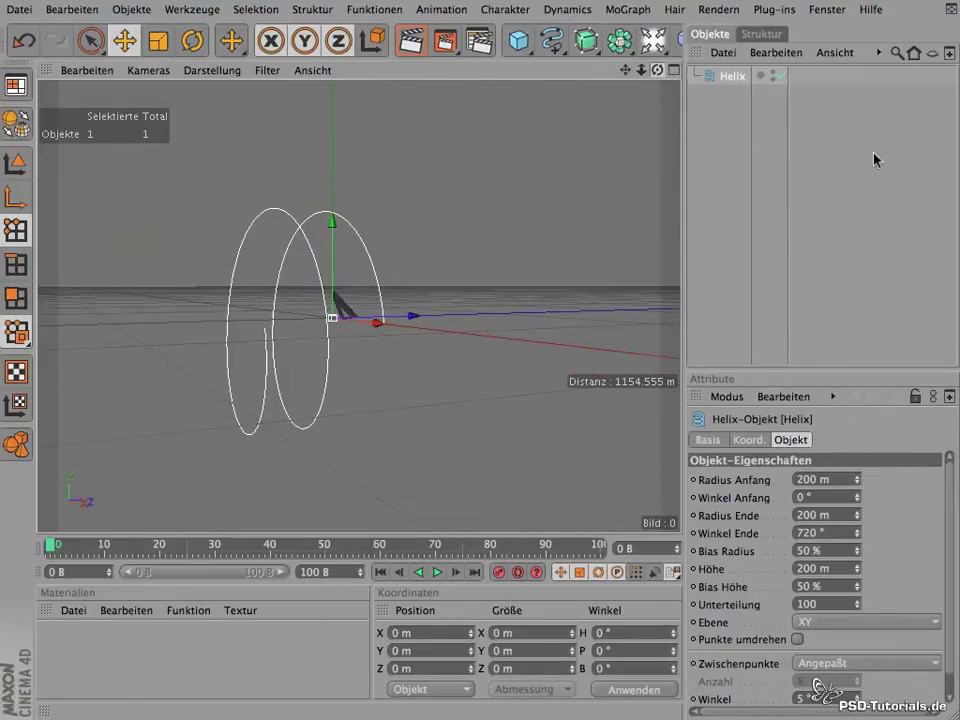
- Taper the helix to a 201 m start radius and 115 m end radius, start angle at 0°
{"action": "mouse_move", "coordinate": [560, 78]}
{"action": "left_mouse_down"}
{"action": "mouse_move", "coordinate": [820, 8]}
{"action": "mouse_move", "coordinate": [507, 260]}
{"action": "mouse_move", "coordinate": [643, 148]}
{"action": "mouse_move", "coordinate": [681, 17]}
{"action": "mouse_move", "coordinate": [786, 147]}
{"action": "left_mouse_up"}
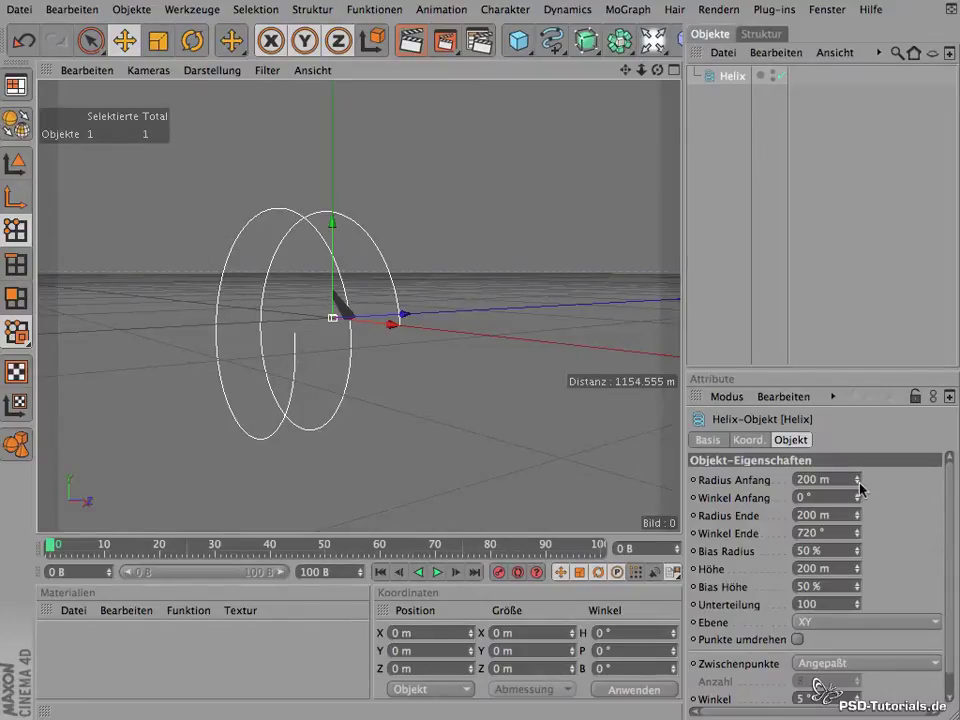
{"action": "mouse_move", "coordinate": [858, 484]}
{"action": "left_mouse_down"}
{"action": "mouse_move", "coordinate": [840, 390]}
{"action": "mouse_move", "coordinate": [897, 625]}
{"action": "mouse_move", "coordinate": [876, 482]}
{"action": "mouse_move", "coordinate": [850, 514]}
{"action": "mouse_move", "coordinate": [885, 623]}
{"action": "mouse_move", "coordinate": [874, 564]}
{"action": "mouse_move", "coordinate": [886, 600]}
{"action": "left_mouse_up"}
{"action": "mouse_move", "coordinate": [862, 502]}
{"action": "left_mouse_down"}
{"action": "mouse_move", "coordinate": [849, 478]}
{"action": "mouse_move", "coordinate": [860, 501]}
{"action": "left_mouse_up"}
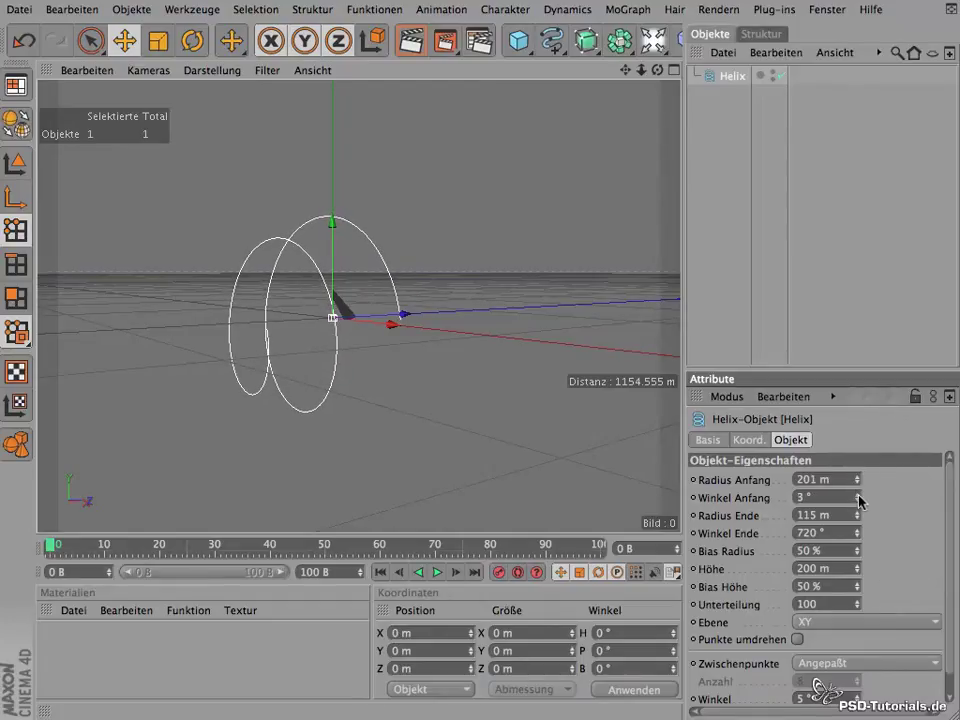
{"action": "left_click", "coordinate": [860, 501]}
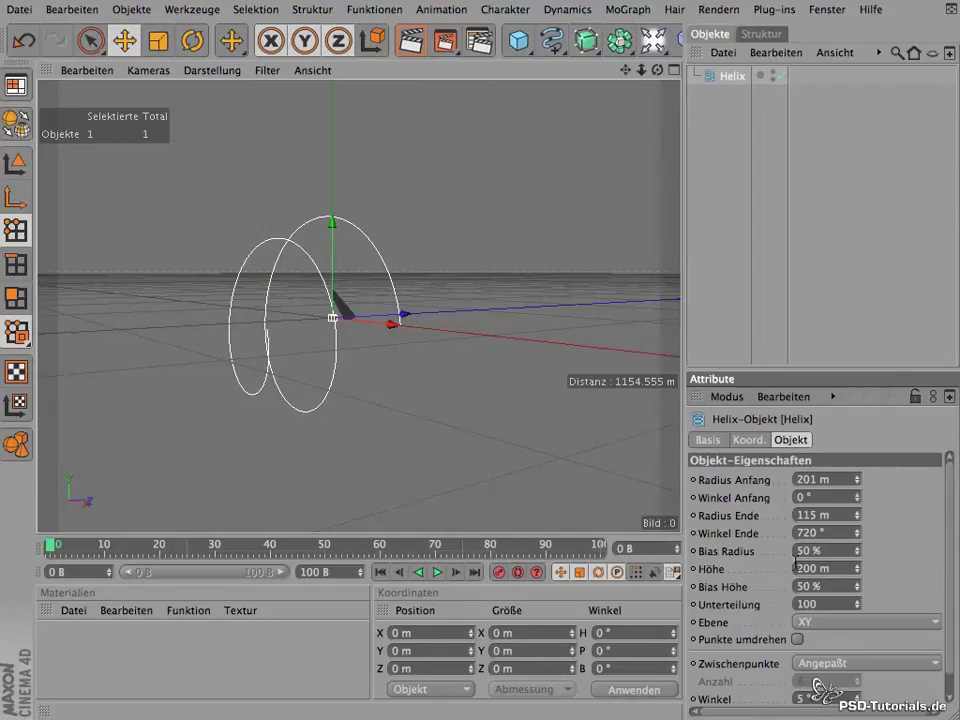
- Set the helix's end angle to 7200° and its height to 829 m
{"action": "left_click", "coordinate": [811, 532]}
{"action": "type", "text": "0"}
{"action": "key", "text": "Return"}
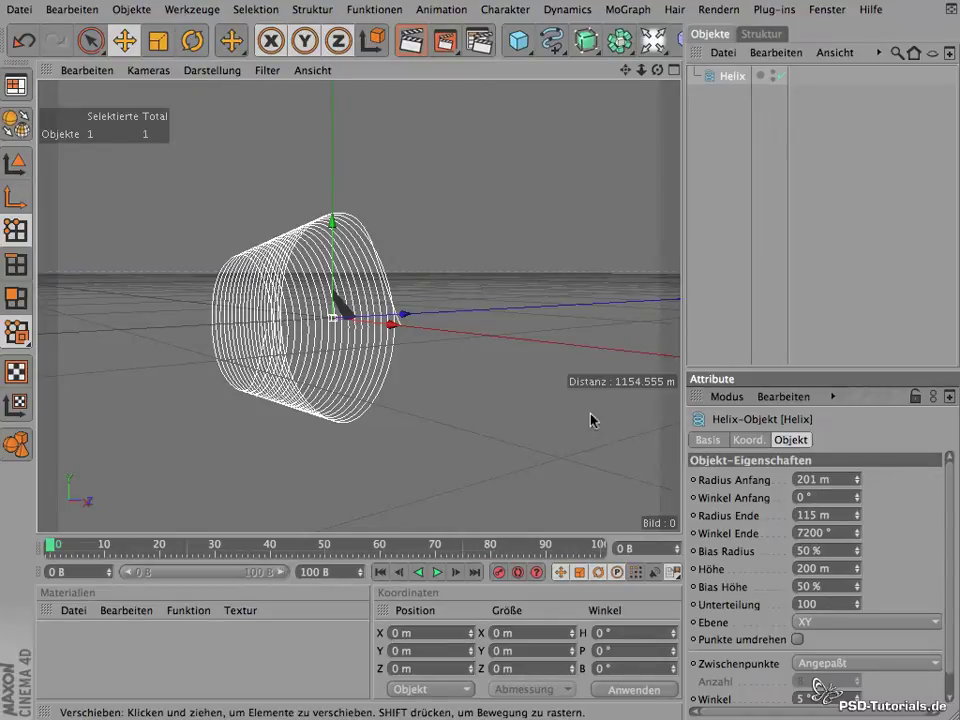
{"action": "mouse_move", "coordinate": [857, 572]}
{"action": "left_mouse_down"}
{"action": "mouse_move", "coordinate": [762, 189]}
{"action": "mouse_move", "coordinate": [643, 77]}
{"action": "mouse_move", "coordinate": [431, 120]}
{"action": "left_mouse_up"}
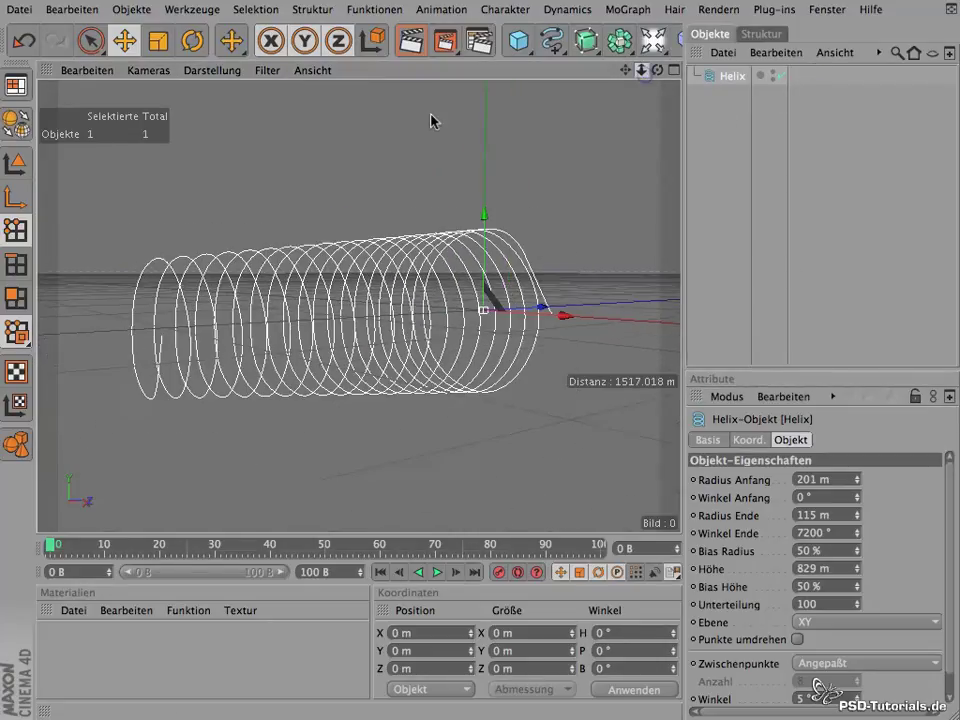
{"action": "mouse_move", "coordinate": [657, 70]}
{"action": "left_mouse_down"}
{"action": "mouse_move", "coordinate": [372, 36]}
{"action": "mouse_move", "coordinate": [857, 90]}
{"action": "mouse_move", "coordinate": [568, 46]}
{"action": "mouse_move", "coordinate": [632, 36]}
{"action": "mouse_move", "coordinate": [729, 135]}
{"action": "left_mouse_up"}
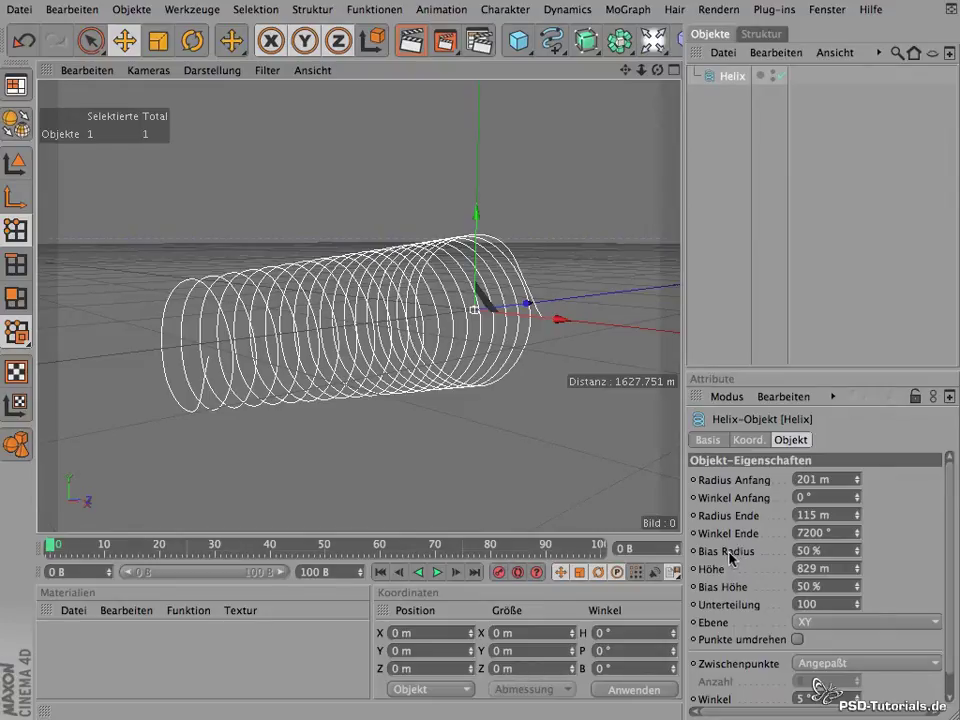
- In the four-view layout, set the helix's radius bias to 100 % and height bias to 52 %
{"action": "left_click", "coordinate": [671, 70]}
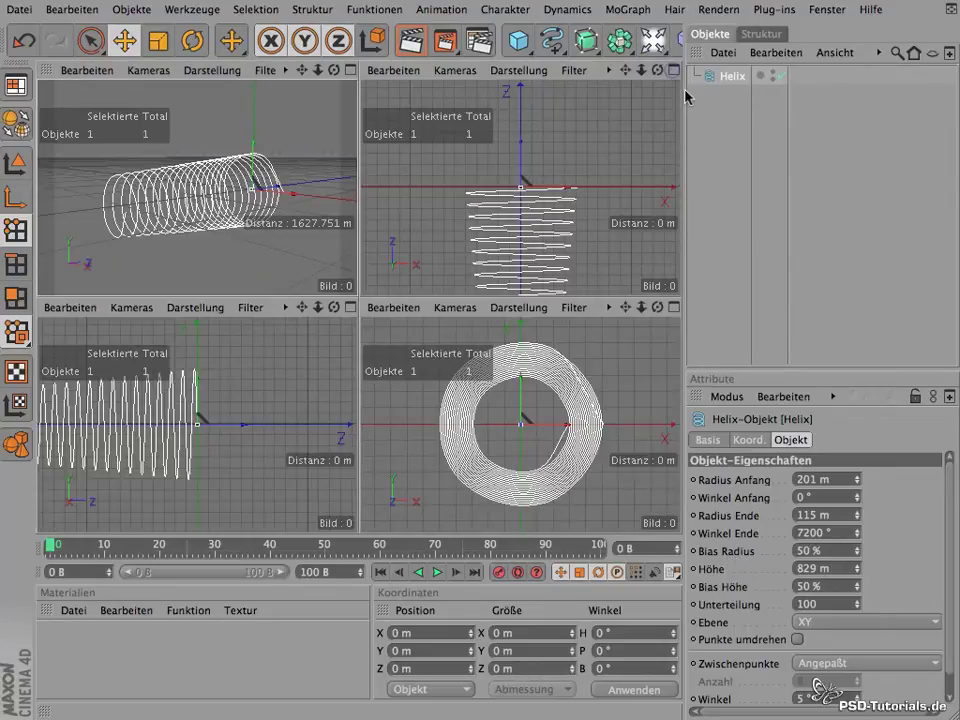
{"action": "mouse_move", "coordinate": [857, 557]}
{"action": "left_mouse_down"}
{"action": "mouse_move", "coordinate": [848, 503]}
{"action": "mouse_move", "coordinate": [857, 553]}
{"action": "mouse_move", "coordinate": [831, 480]}
{"action": "left_mouse_up"}
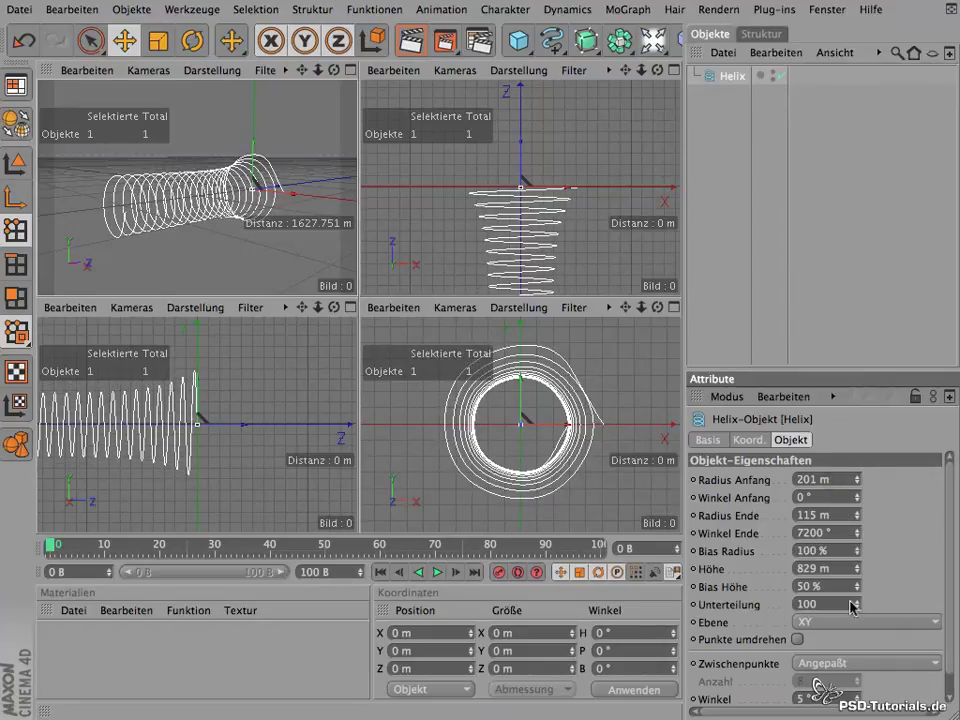
{"action": "mouse_move", "coordinate": [857, 593]}
{"action": "left_mouse_down"}
{"action": "mouse_move", "coordinate": [853, 555]}
{"action": "mouse_move", "coordinate": [857, 583]}
{"action": "left_mouse_up"}
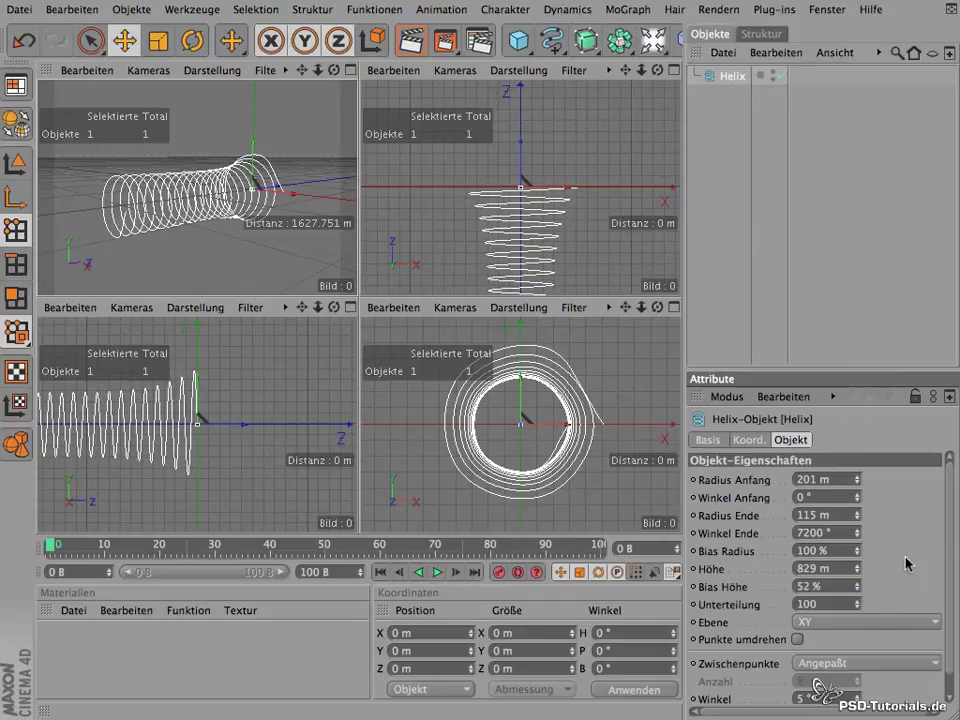
- Set the helix plane to ZY, leaving the intermediate-point interpolation unchanged
{"action": "left_click", "coordinate": [934, 622]}
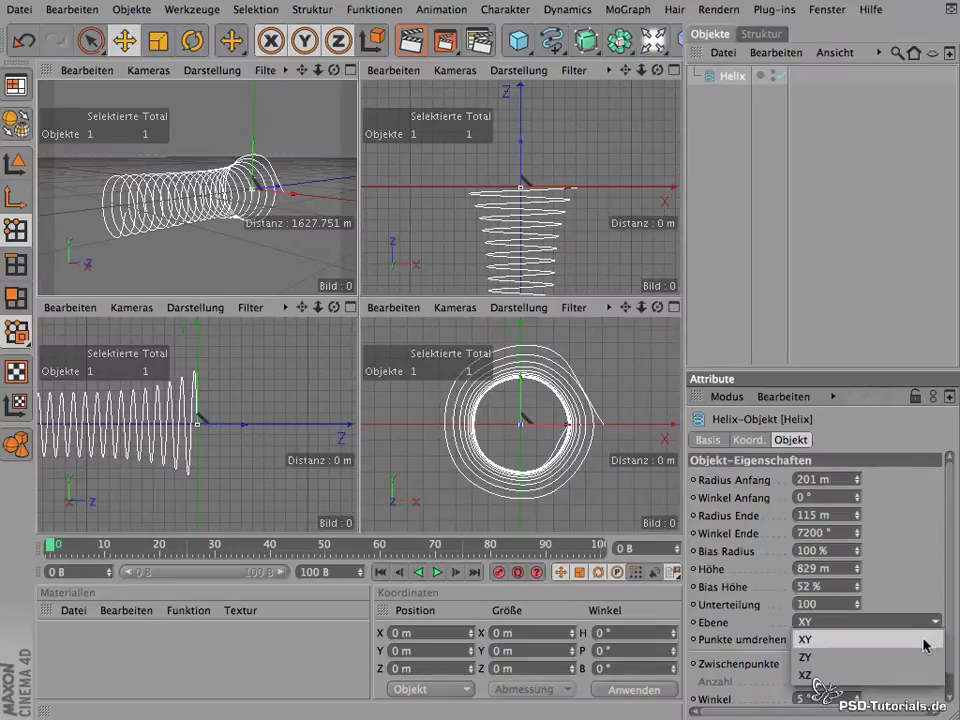
{"action": "left_click", "coordinate": [921, 657]}
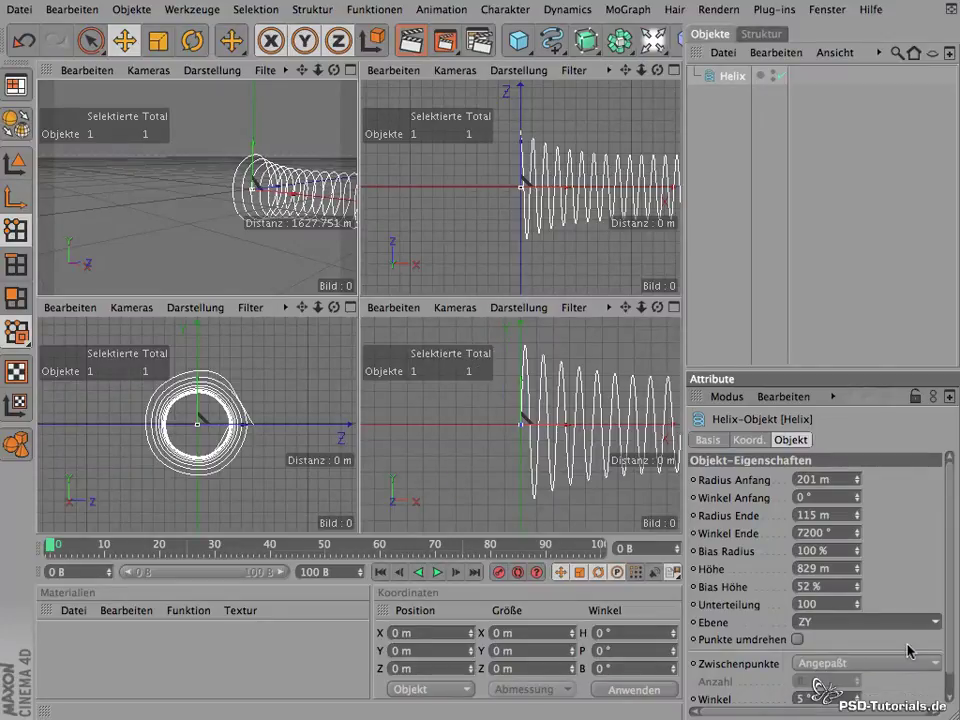
{"action": "left_click", "coordinate": [937, 664]}
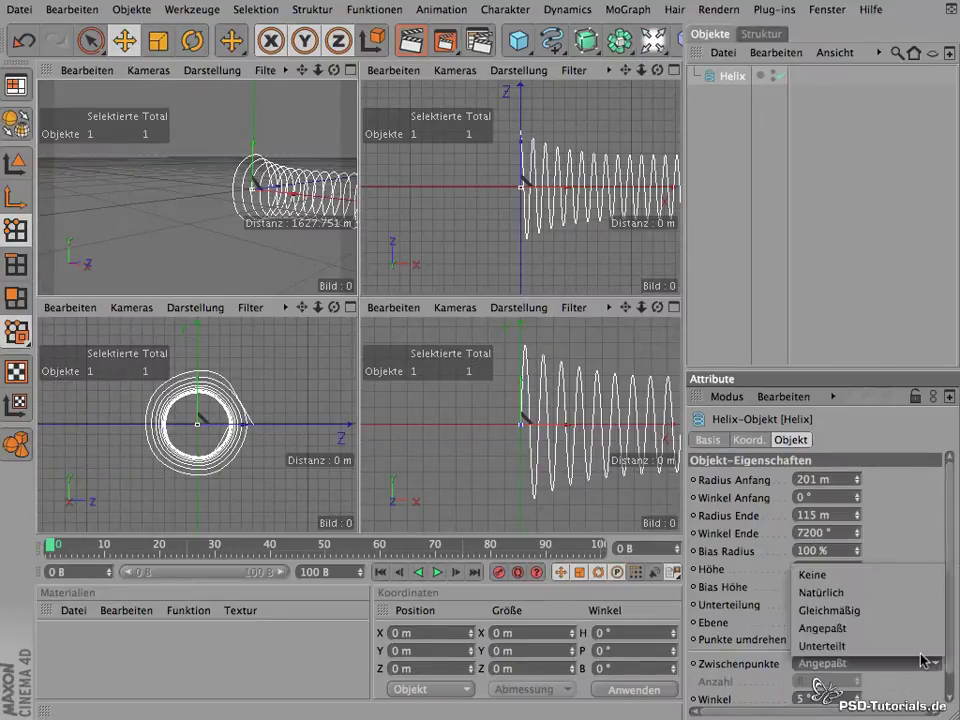
{"action": "left_click", "coordinate": [918, 628]}
{"action": "left_click", "coordinate": [936, 622]}
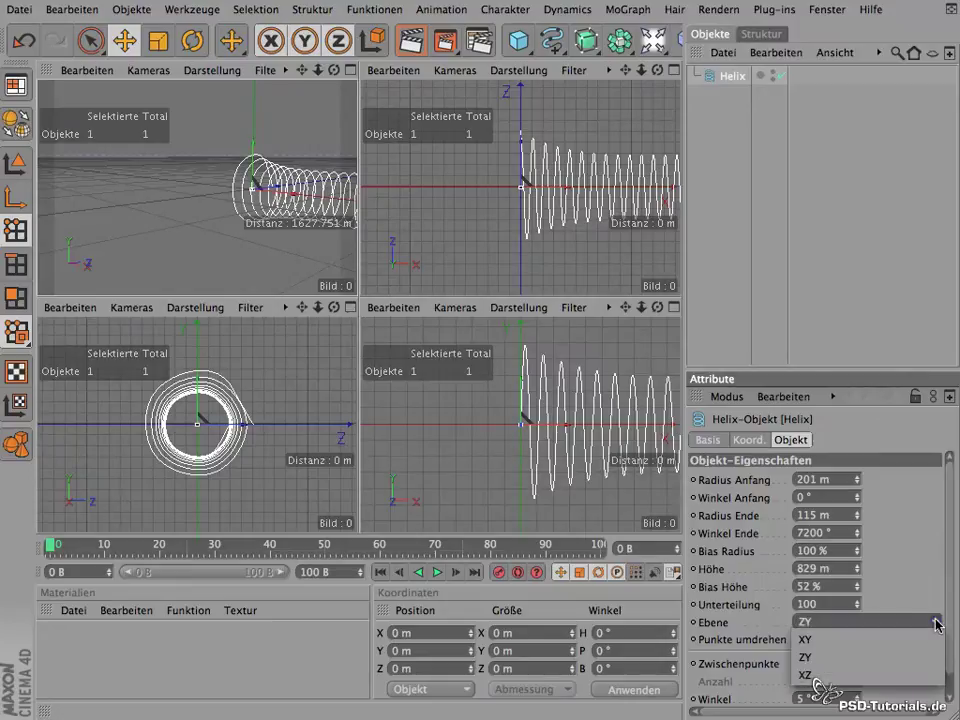
{"action": "left_click", "coordinate": [805, 657]}
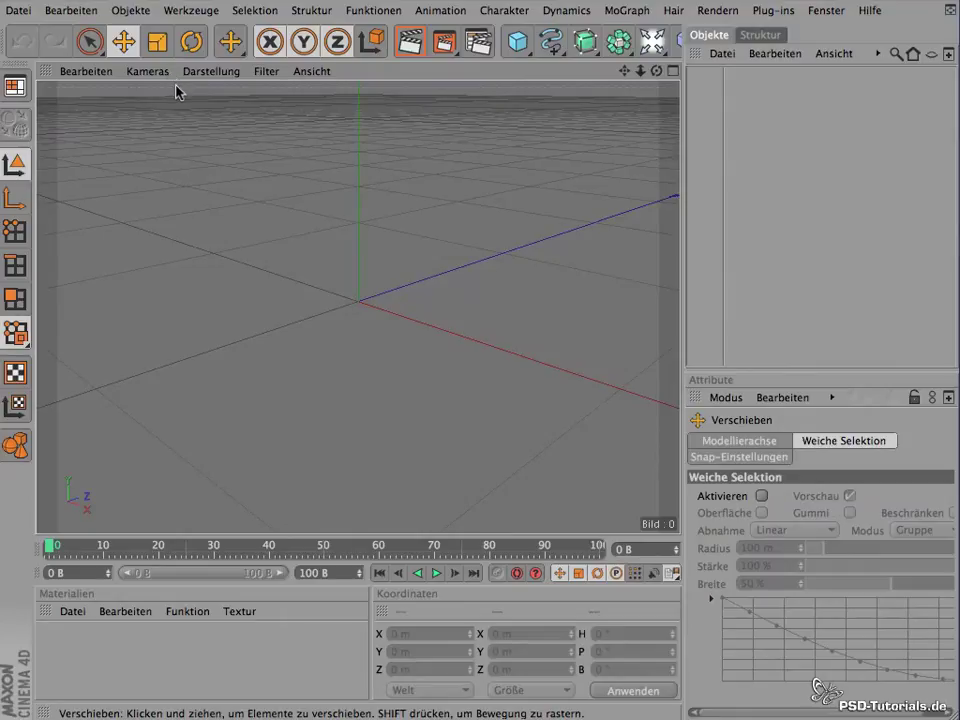
- Add a default 'Text' spline and convert it into an editable Spline object
{"action": "left_click", "coordinate": [549, 42]}
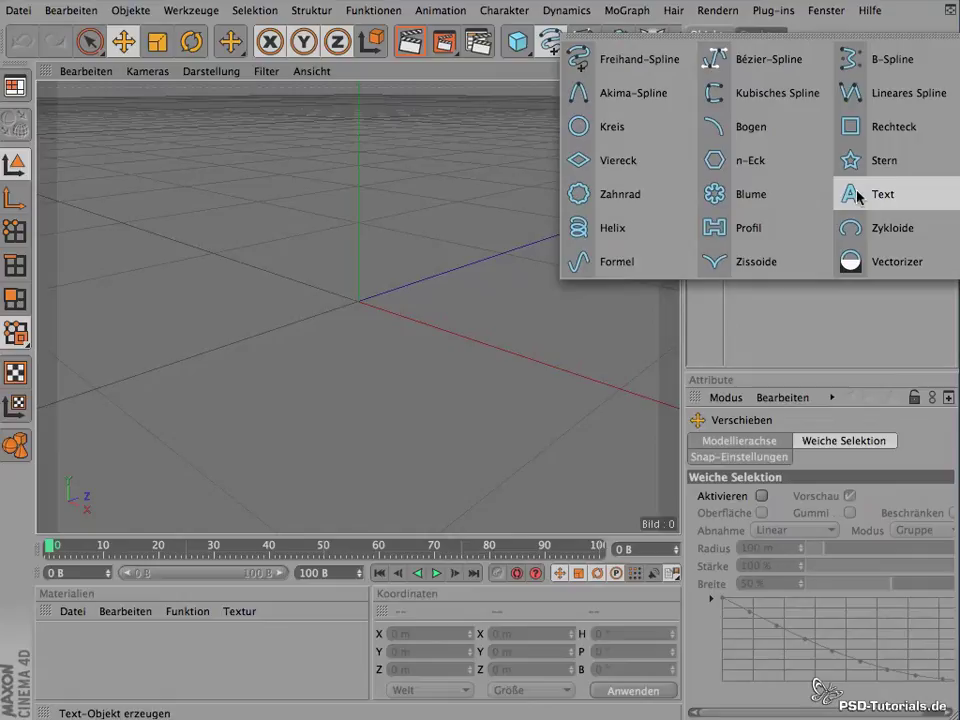
{"action": "left_click", "coordinate": [917, 198]}
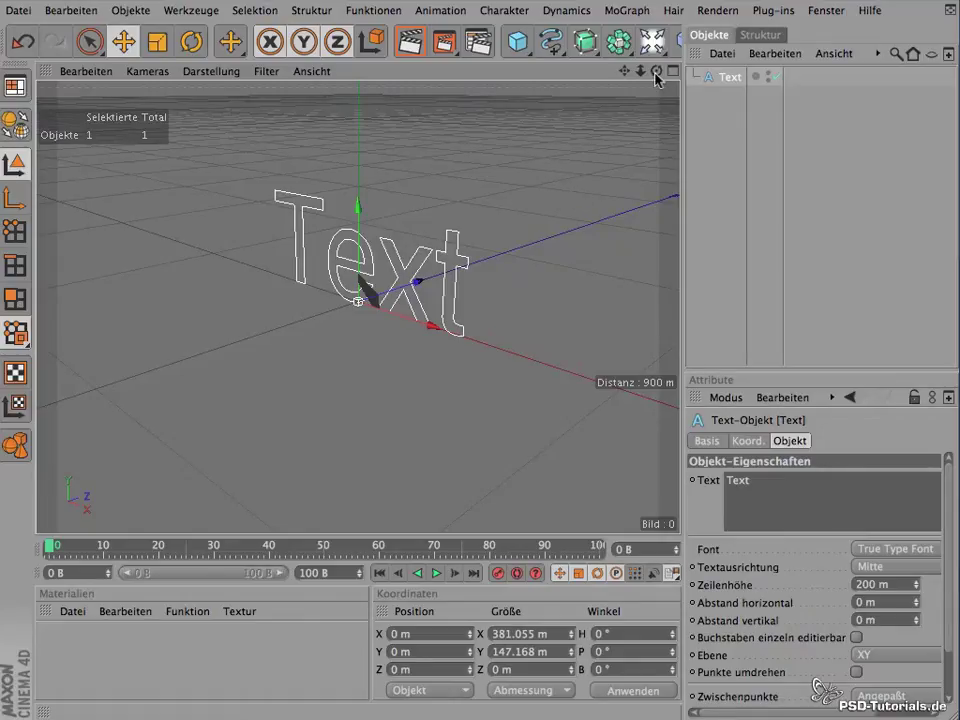
{"action": "mouse_move", "coordinate": [583, 197]}
{"action": "left_mouse_down", "text": "alt"}
{"action": "mouse_move", "coordinate": [690, 180]}
{"action": "mouse_move", "coordinate": [645, 204]}
{"action": "mouse_move", "coordinate": [544, 189]}
{"action": "mouse_move", "coordinate": [388, 144]}
{"action": "mouse_move", "coordinate": [521, 86]}
{"action": "mouse_move", "coordinate": [683, 72]}
{"action": "mouse_move", "coordinate": [806, 169]}
{"action": "mouse_move", "coordinate": [834, 261]}
{"action": "mouse_move", "coordinate": [698, 227]}
{"action": "mouse_move", "coordinate": [527, 156]}
{"action": "mouse_move", "coordinate": [289, 150]}
{"action": "mouse_move", "coordinate": [300, 122]}
{"action": "mouse_move", "coordinate": [461, 111]}
{"action": "mouse_move", "coordinate": [579, 133]}
{"action": "mouse_move", "coordinate": [606, 122]}
{"action": "mouse_move", "coordinate": [564, 90]}
{"action": "left_mouse_up", "text": "alt"}
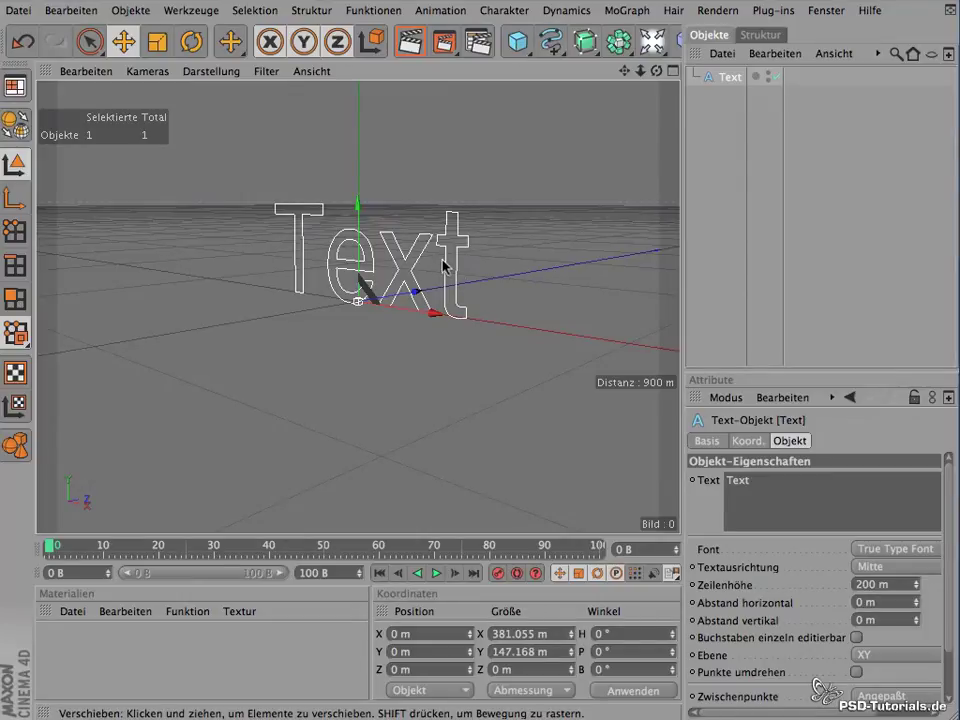
{"action": "left_click", "coordinate": [16, 124]}
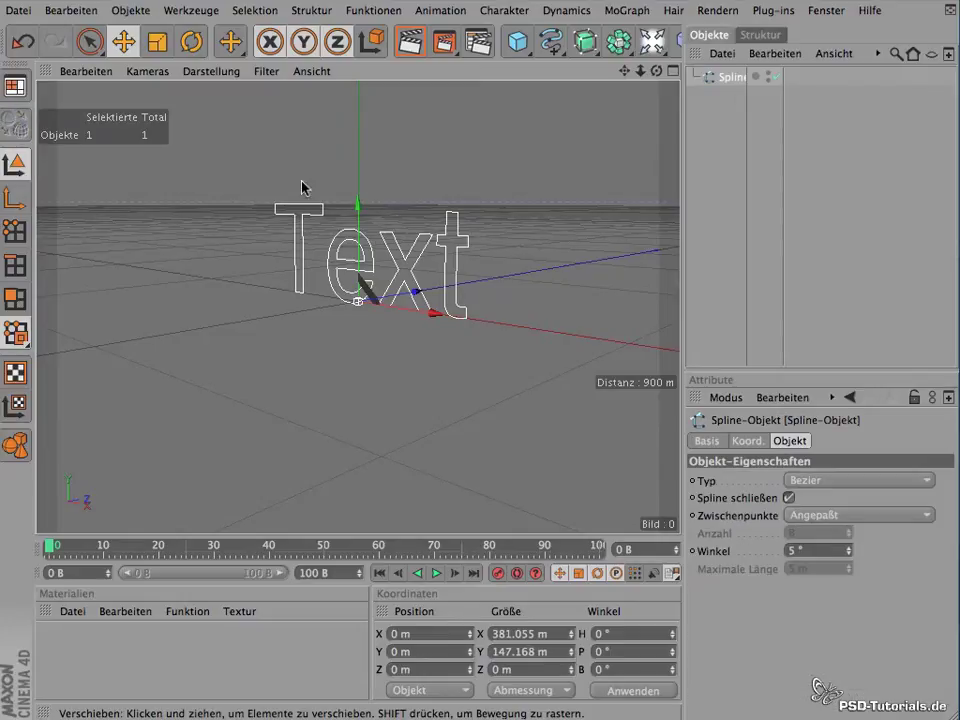
- In Points mode, drag a point on the letter t, then undo twice back to the live Text object
{"action": "left_click", "coordinate": [705, 191]}
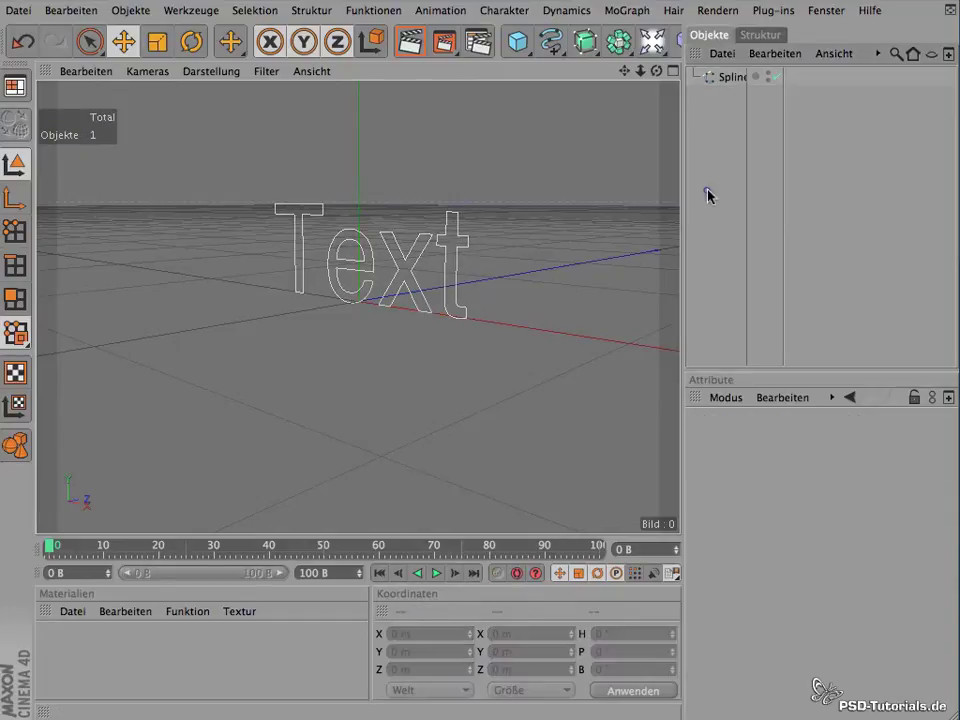
{"action": "left_click", "coordinate": [26, 232]}
{"action": "mouse_move", "coordinate": [656, 71]}
{"action": "left_mouse_down"}
{"action": "mouse_move", "coordinate": [639, 78]}
{"action": "mouse_move", "coordinate": [725, 80]}
{"action": "left_mouse_up"}
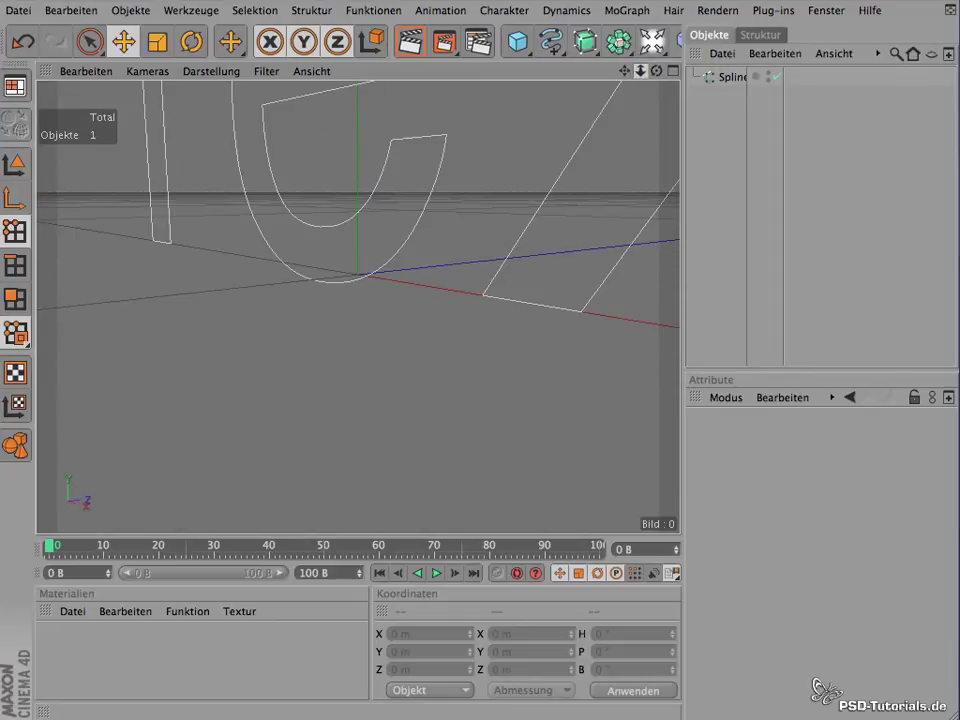
{"action": "left_click", "coordinate": [727, 78]}
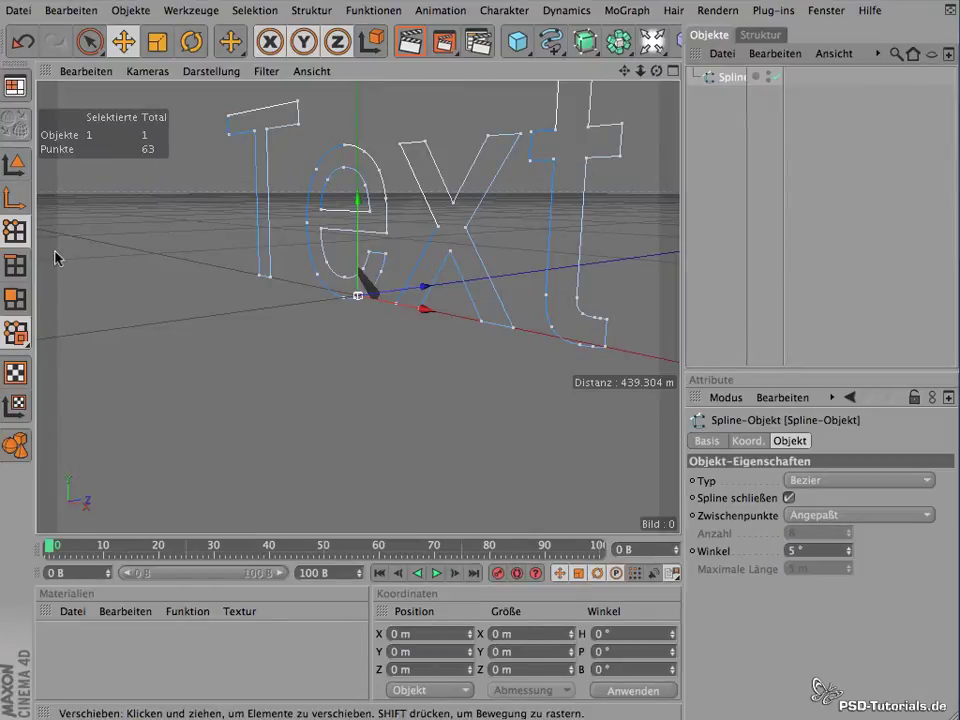
{"action": "left_click", "coordinate": [585, 160]}
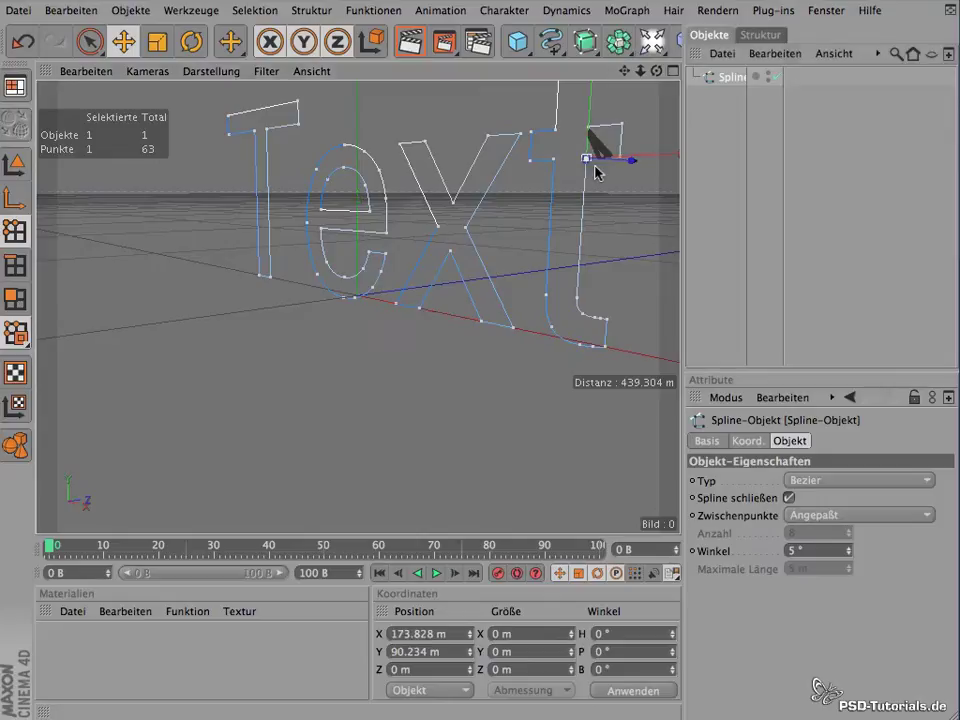
{"action": "left_click_drag", "start_coordinate": [634, 163], "coordinate": [660, 186]}
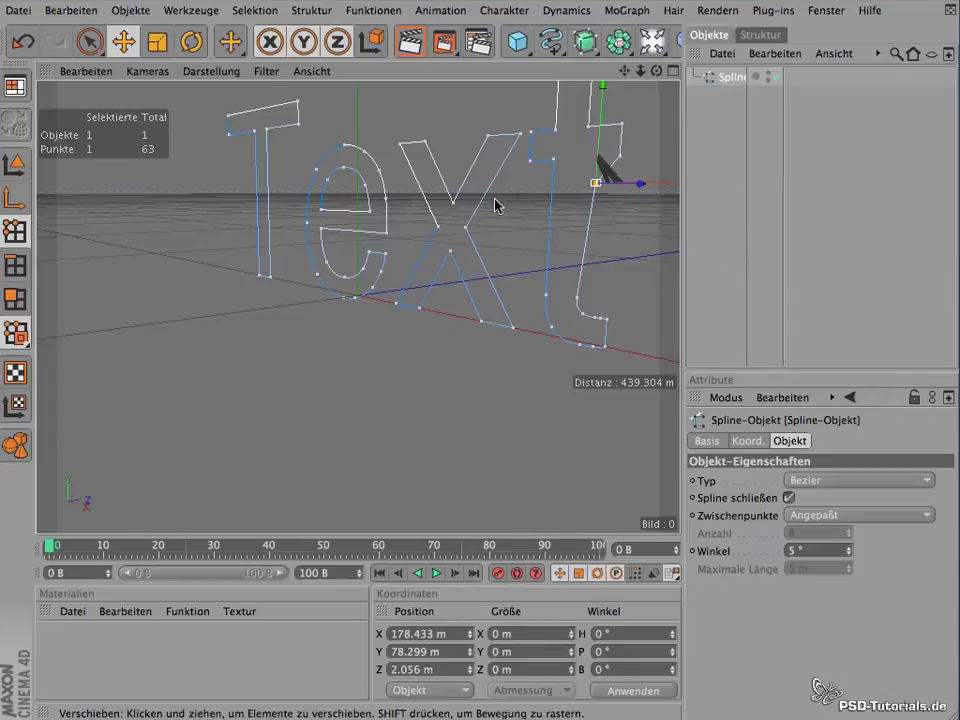
{"action": "key", "text": "ctrl+z"}
{"action": "key", "text": "ctrl+z"}
{"action": "key", "text": "ctrl+z"}
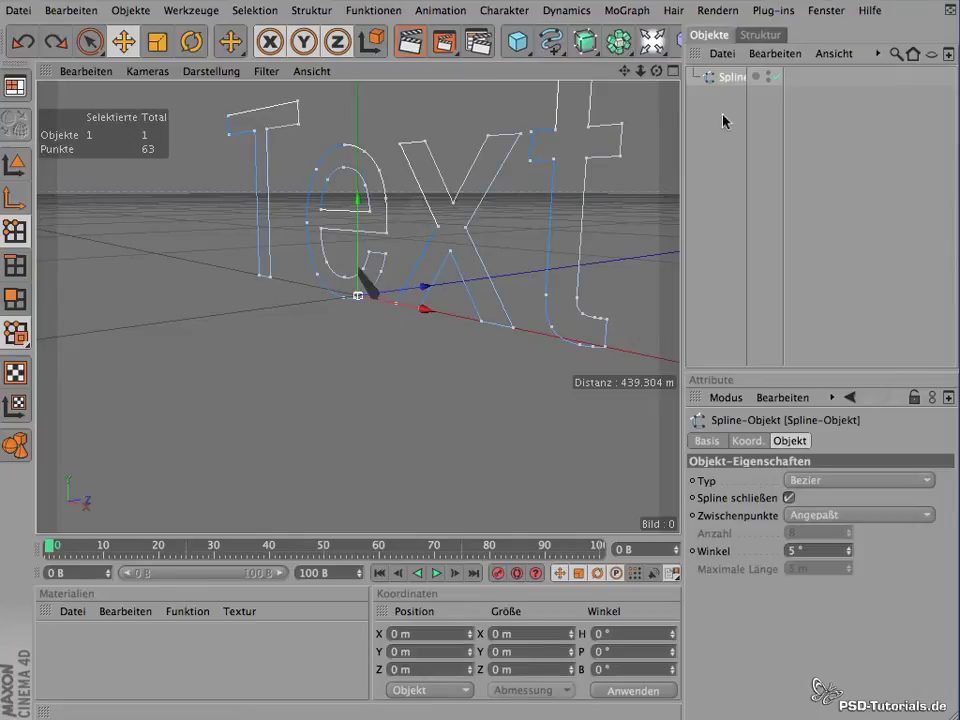
{"action": "key", "text": "ctrl+z"}
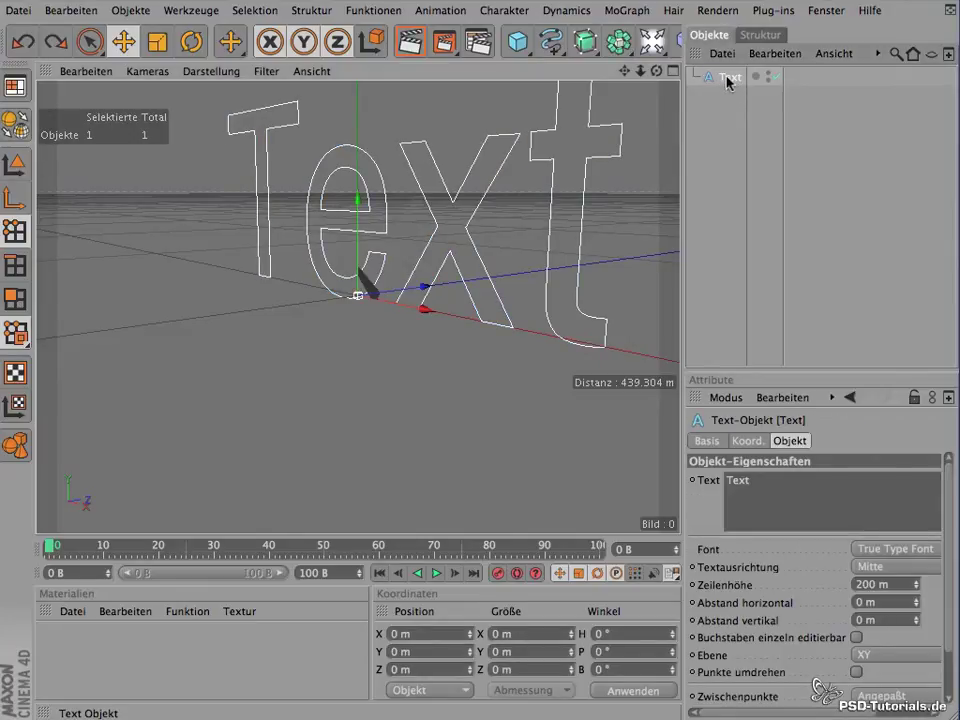
- Select the Text object and erase the default word 'Text' from its text field
{"action": "key", "text": "9"}
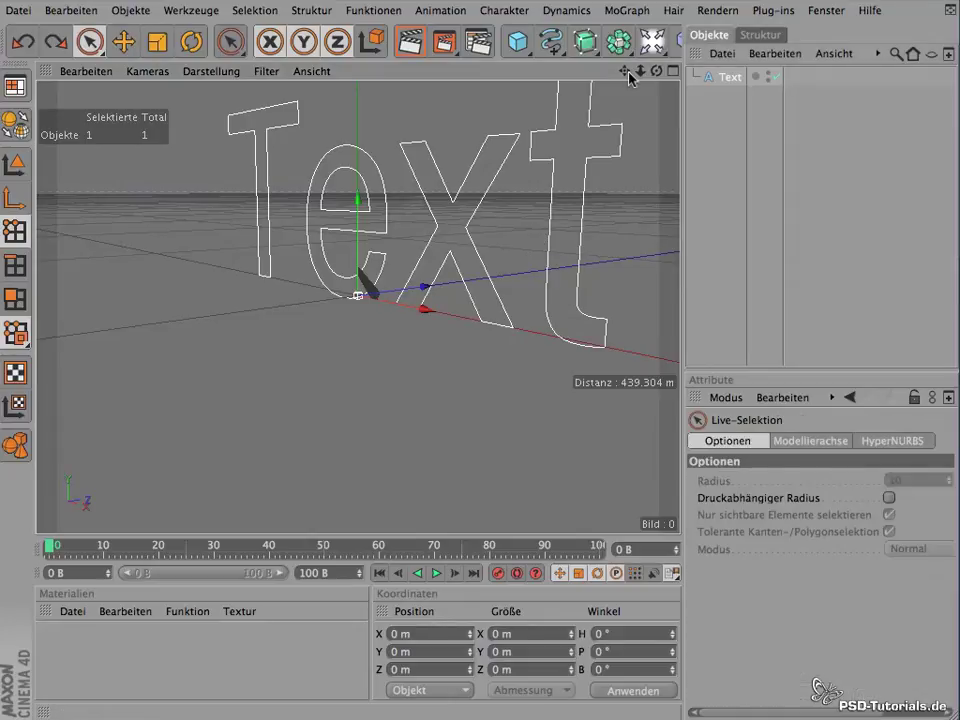
{"action": "mouse_move", "coordinate": [624, 77]}
{"action": "left_mouse_down"}
{"action": "mouse_move", "coordinate": [560, 142]}
{"action": "mouse_move", "coordinate": [583, 148]}
{"action": "left_mouse_up"}
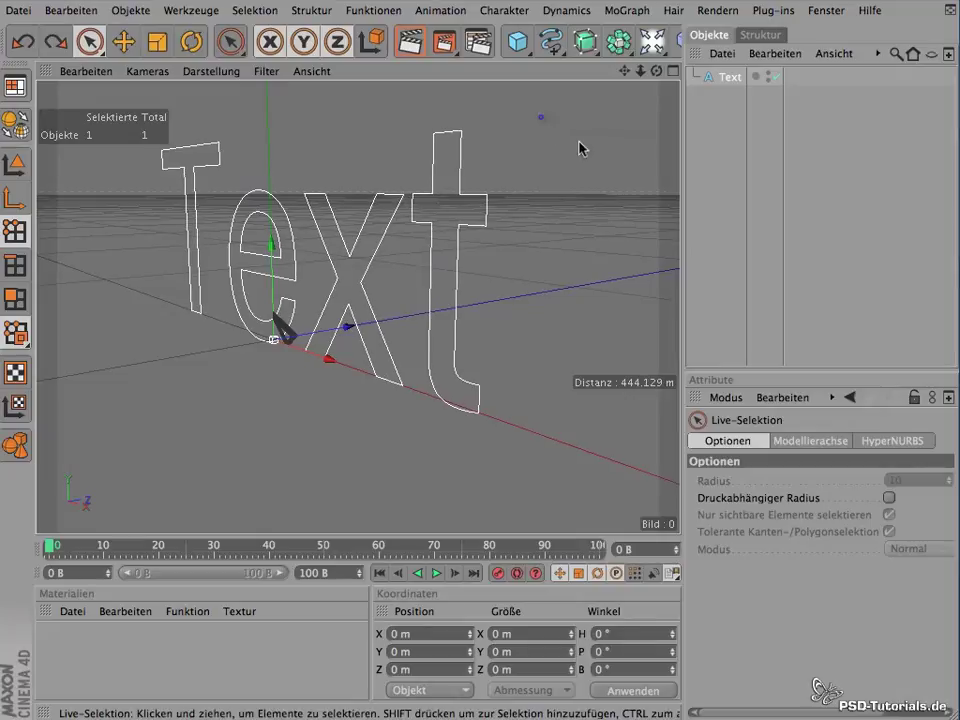
{"action": "left_click", "coordinate": [729, 77]}
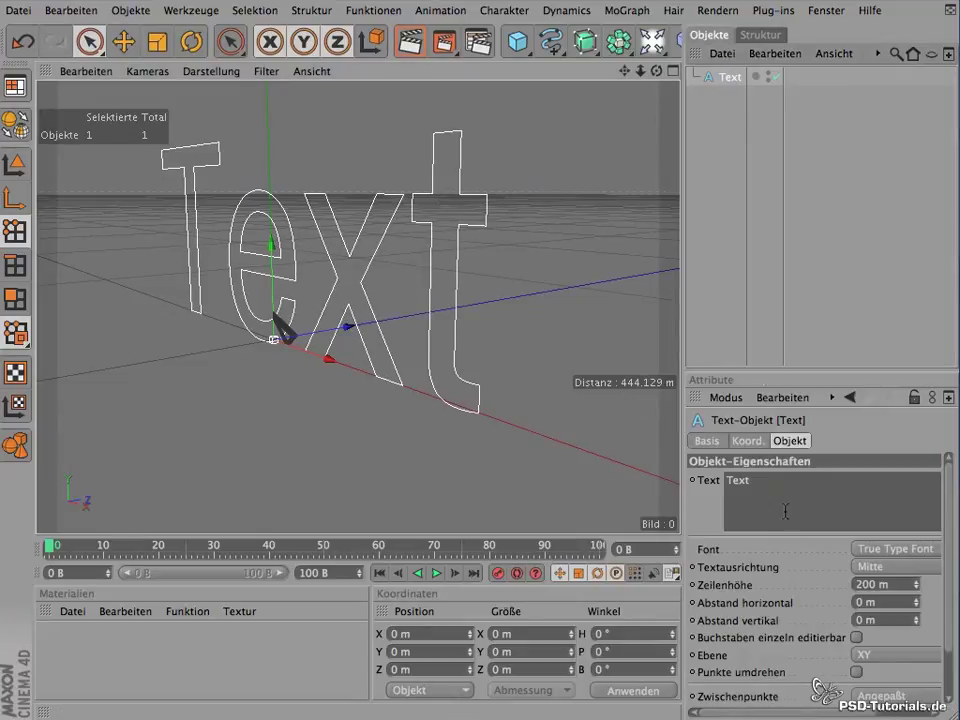
{"action": "left_click", "coordinate": [761, 483]}
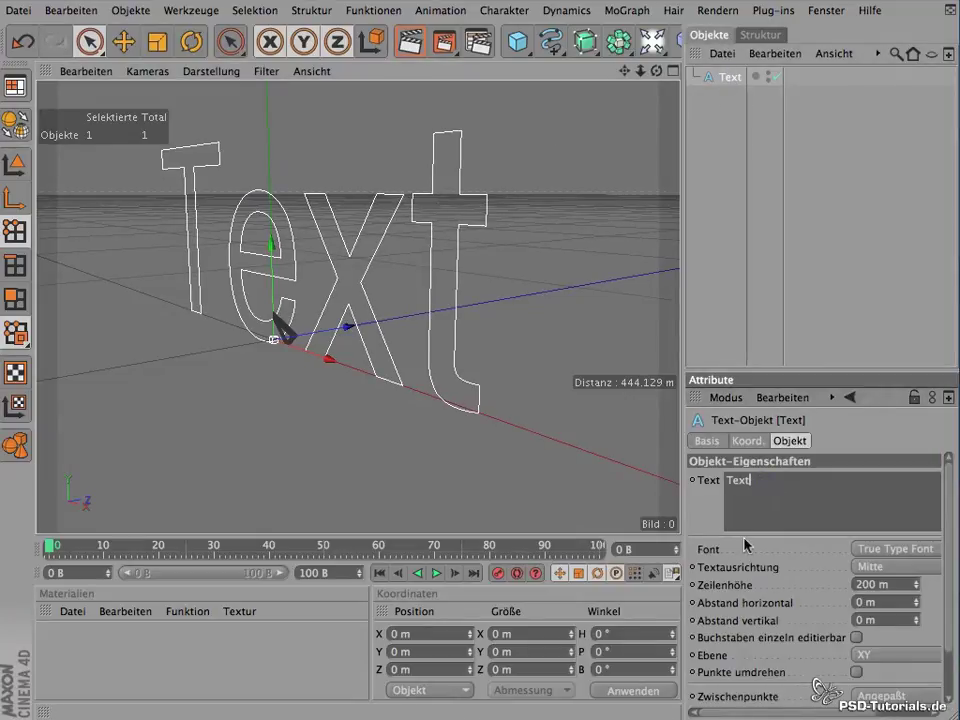
{"action": "key", "text": "BackSpace"}
{"action": "key", "text": "BackSpace"}
{"action": "key", "text": "BackSpace"}
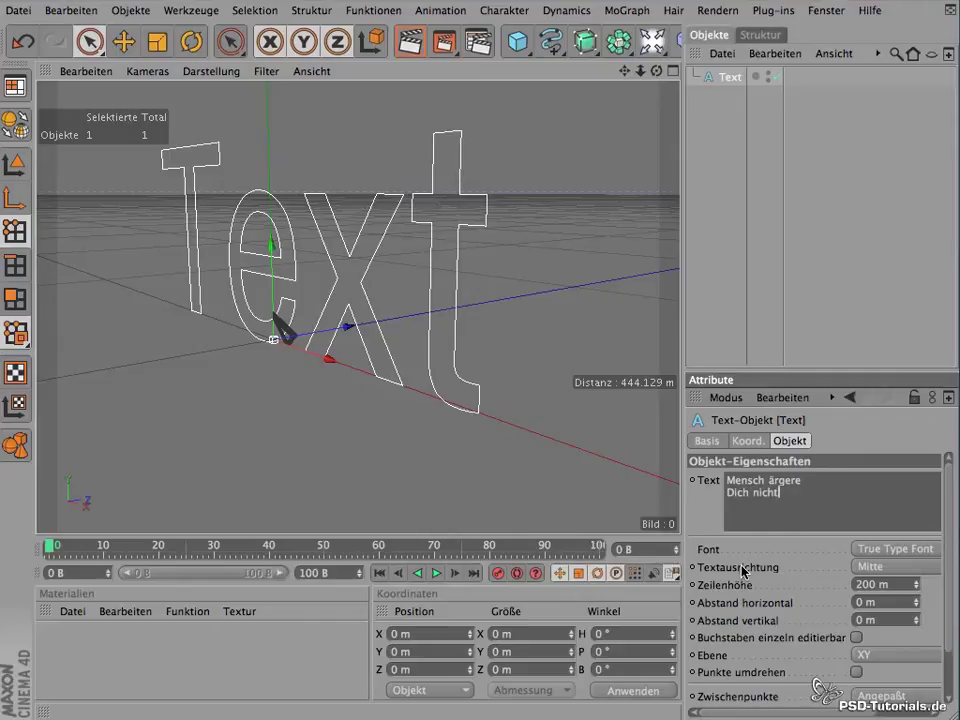
- Append '!!' and set 124 m line height, −1 m horizontal and 2 m vertical spacing
{"action": "type", "text": "!!"}
{"action": "mouse_move", "coordinate": [918, 596]}
{"action": "left_mouse_down"}
{"action": "mouse_move", "coordinate": [913, 589]}
{"action": "mouse_move", "coordinate": [916, 645]}
{"action": "mouse_move", "coordinate": [916, 599]}
{"action": "mouse_move", "coordinate": [917, 608]}
{"action": "mouse_move", "coordinate": [886, 538]}
{"action": "mouse_move", "coordinate": [910, 621]}
{"action": "mouse_move", "coordinate": [914, 688]}
{"action": "mouse_move", "coordinate": [911, 650]}
{"action": "left_mouse_up"}
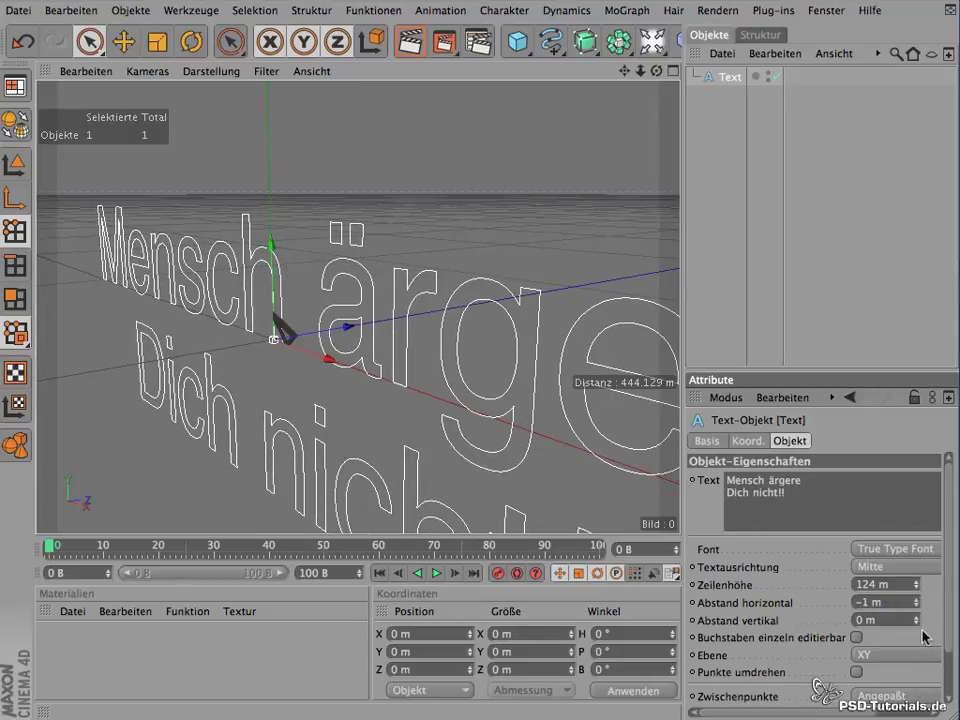
{"action": "mouse_move", "coordinate": [914, 619]}
{"action": "left_mouse_down"}
{"action": "mouse_move", "coordinate": [910, 592]}
{"action": "mouse_move", "coordinate": [915, 623]}
{"action": "left_mouse_up"}
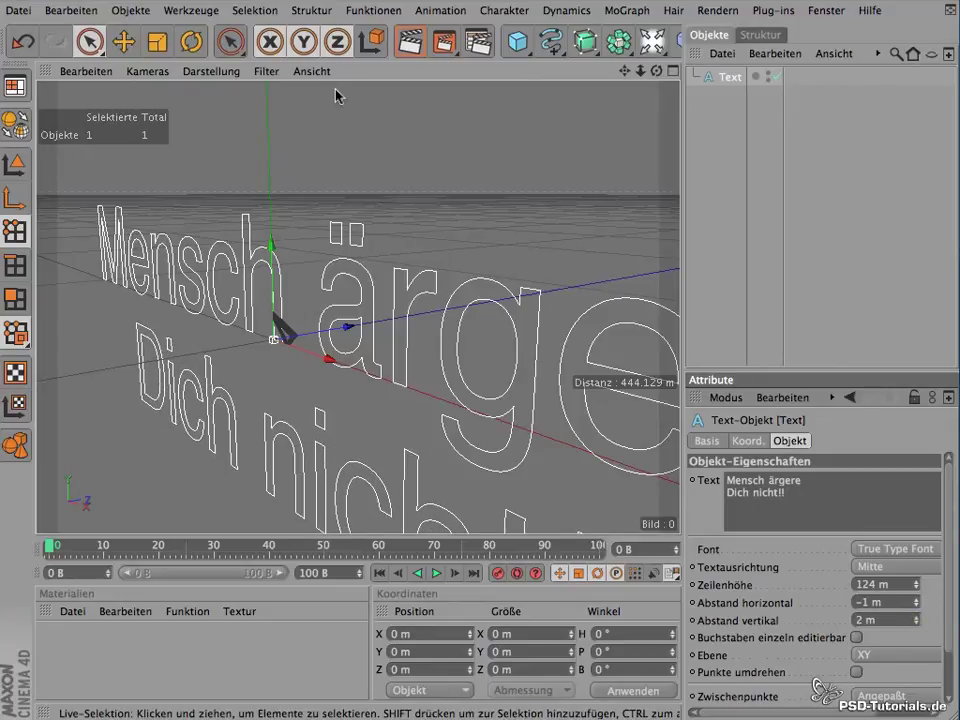
- Zoom out and centre the whole phrase in the view, and widen the side panels
{"action": "left_click_drag", "start_coordinate": [641, 71], "coordinate": [555, 70]}
{"action": "left_click_drag", "start_coordinate": [624, 74], "coordinate": [546, 9]}
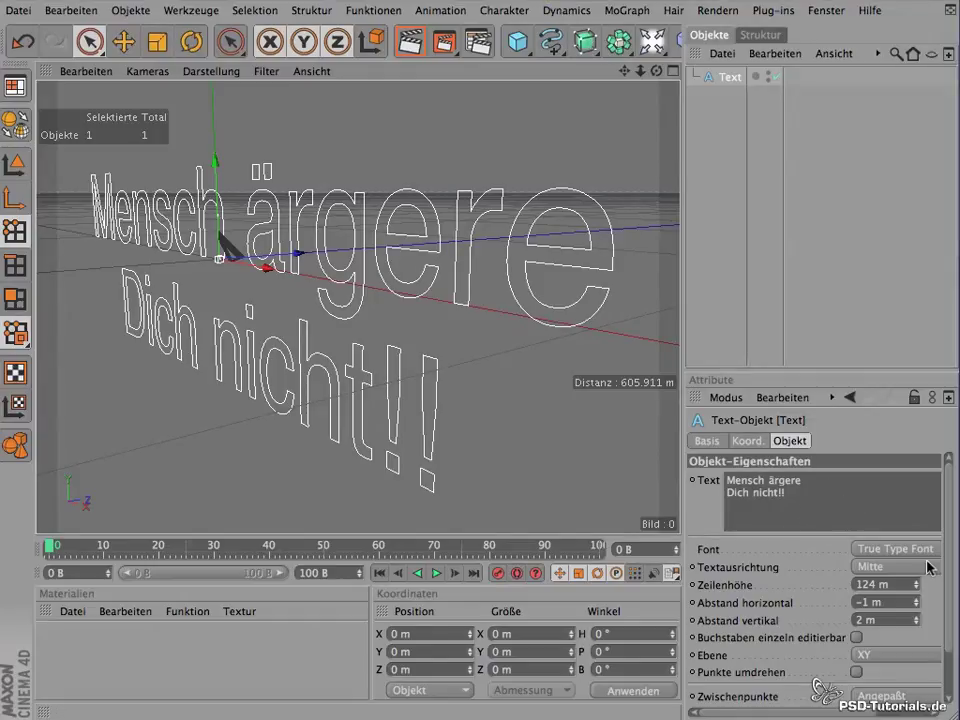
{"action": "left_click_drag", "start_coordinate": [682, 316], "coordinate": [572, 332]}
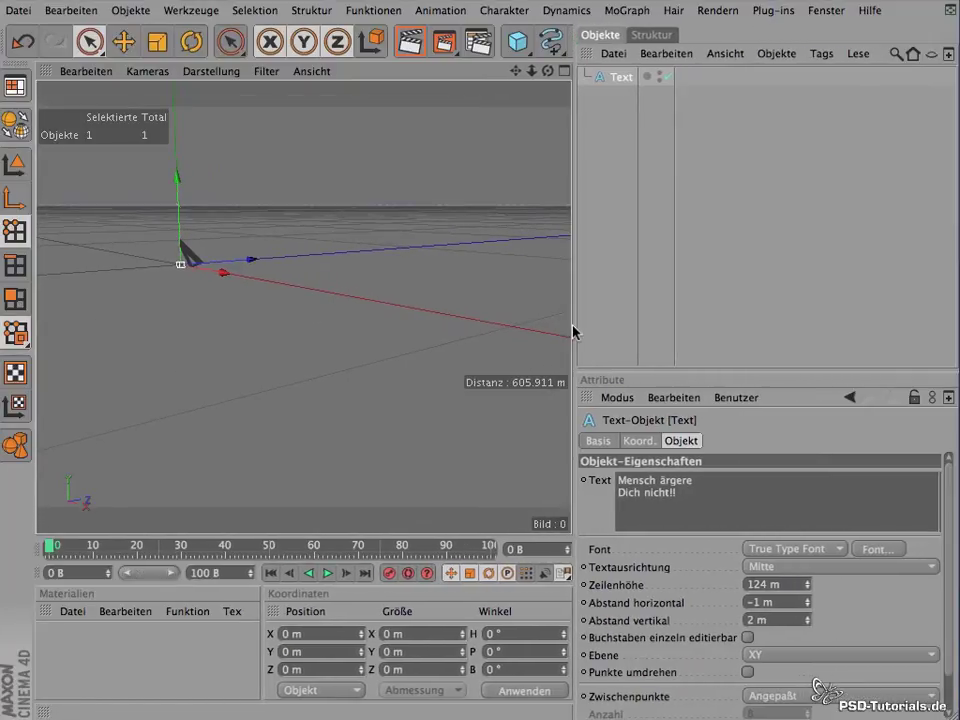
- Switch the text font to Curlz MT at size 36 and view the text head-on
{"action": "left_click", "coordinate": [873, 553]}
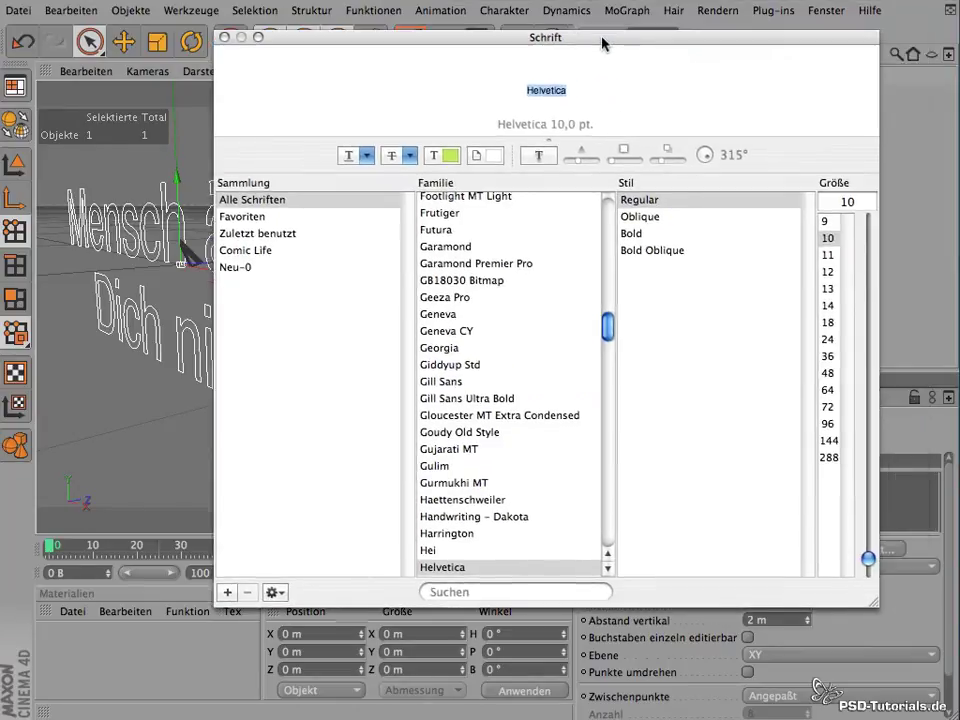
{"action": "left_click_drag", "start_coordinate": [606, 39], "coordinate": [665, 37]}
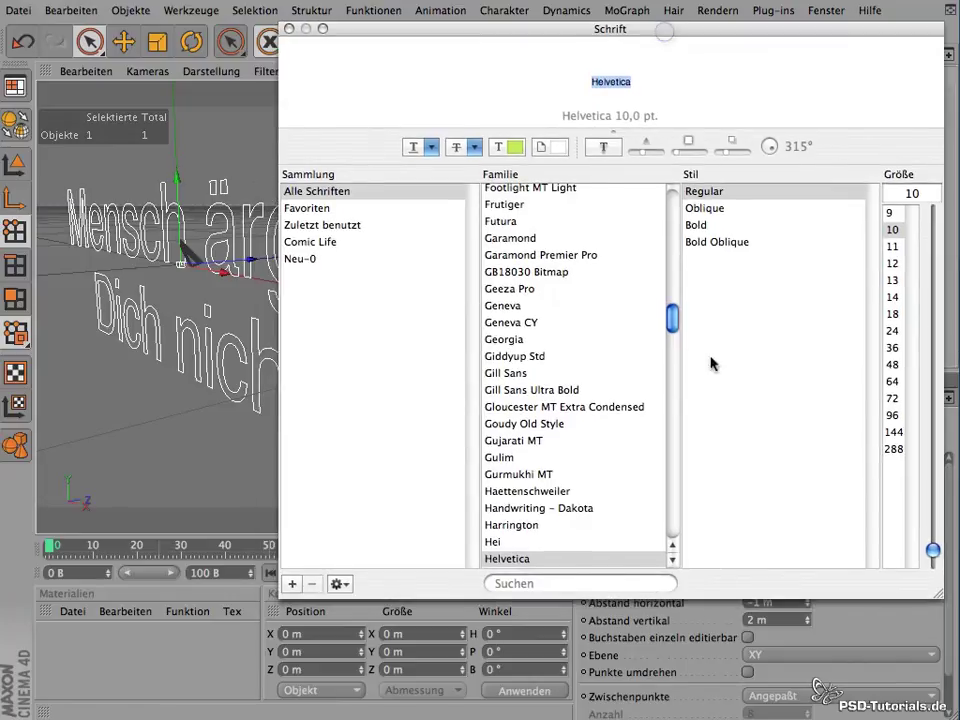
{"action": "scroll", "coordinate": [672, 317], "scroll_direction": "up", "scroll_amount": 1}
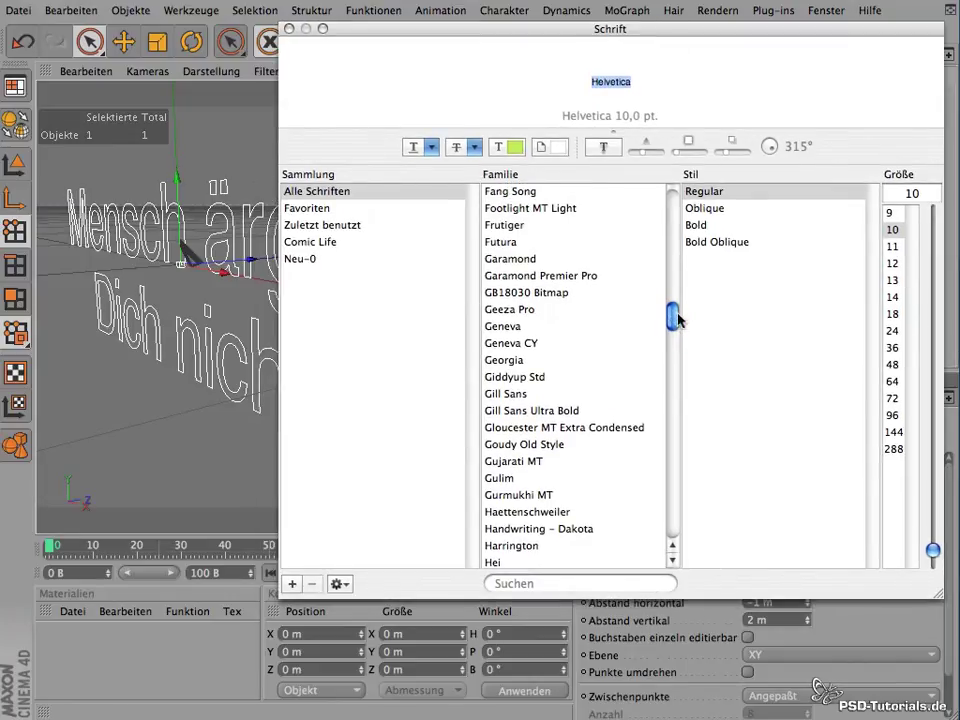
{"action": "left_click_drag", "start_coordinate": [671, 317], "coordinate": [671, 293]}
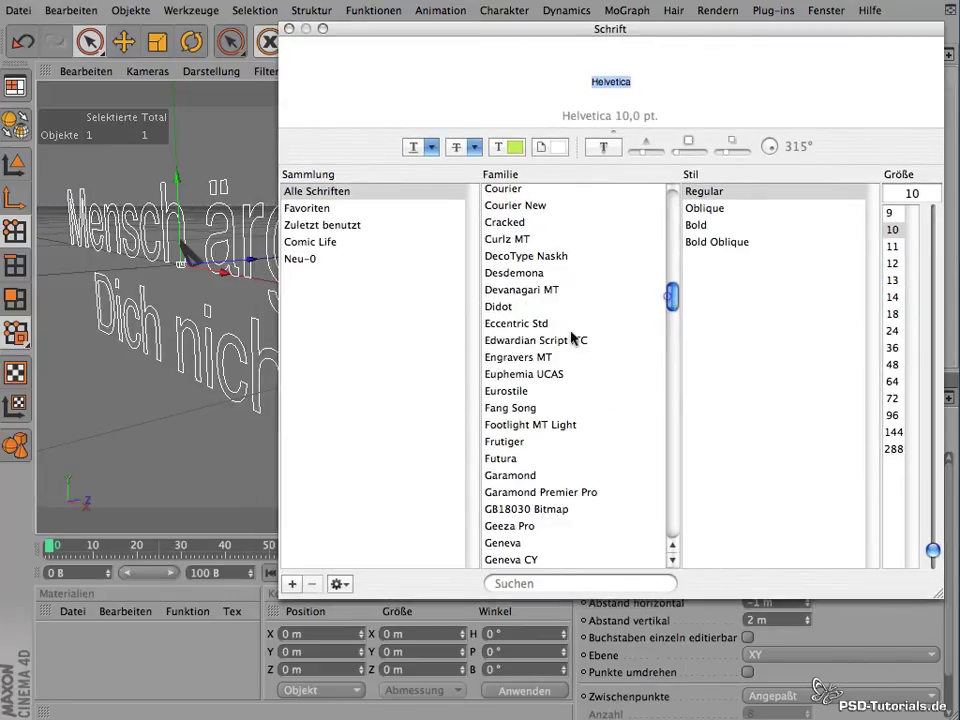
{"action": "left_click", "coordinate": [507, 305]}
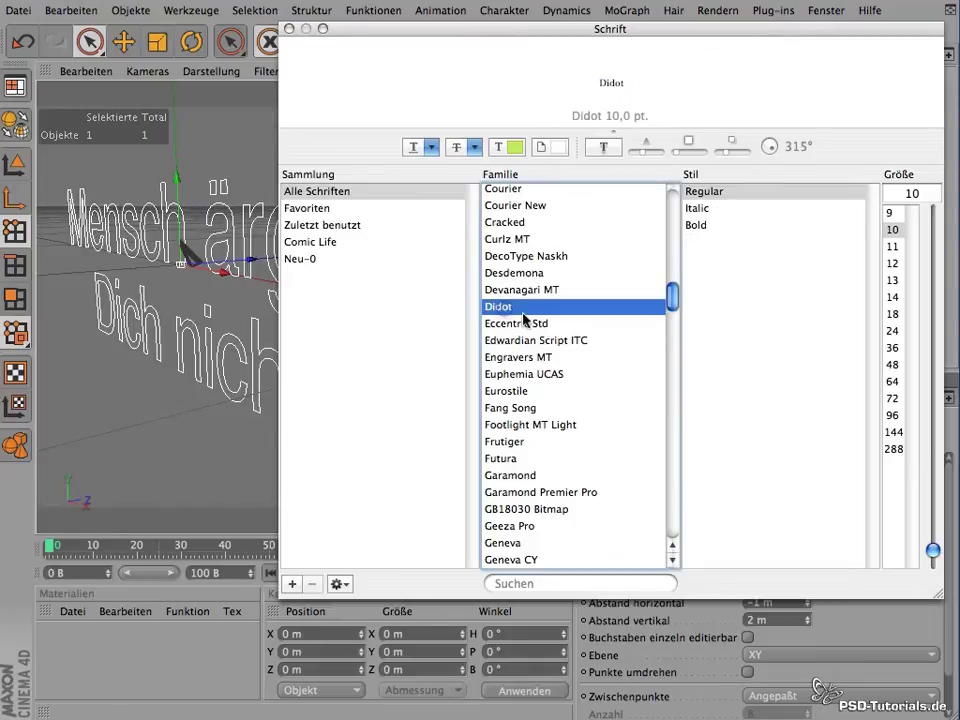
{"action": "left_click", "coordinate": [502, 240]}
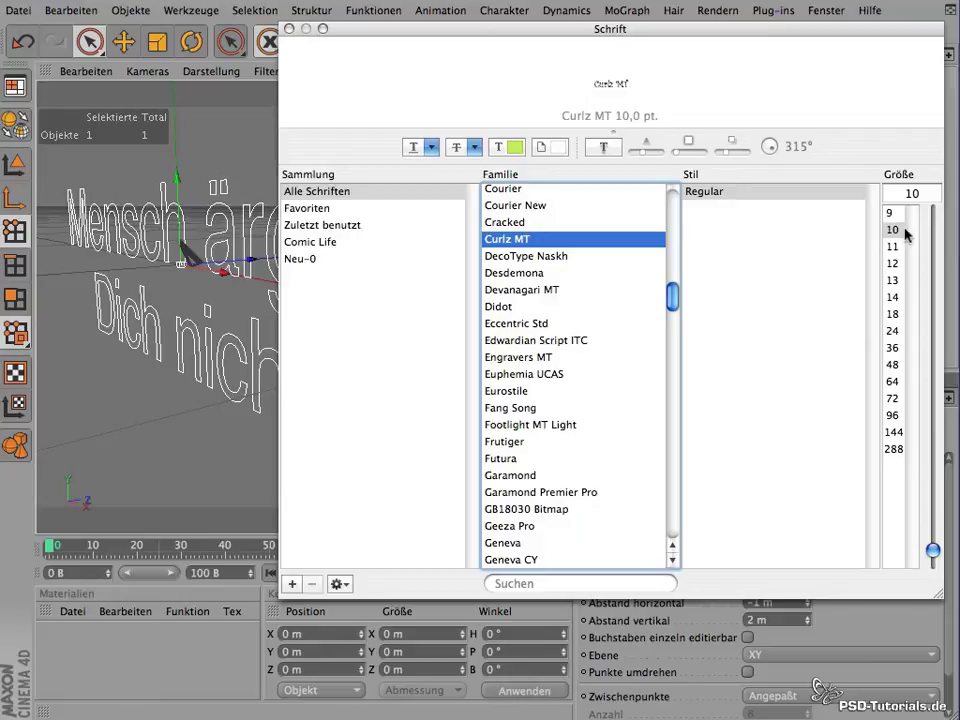
{"action": "left_click", "coordinate": [893, 349]}
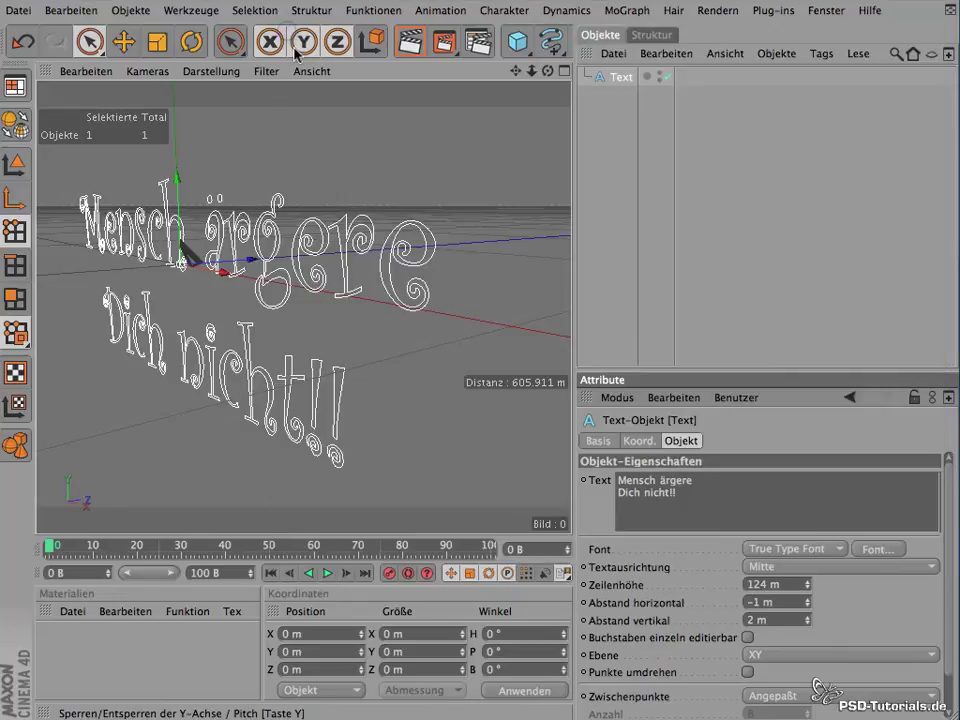
{"action": "left_click", "coordinate": [289, 30]}
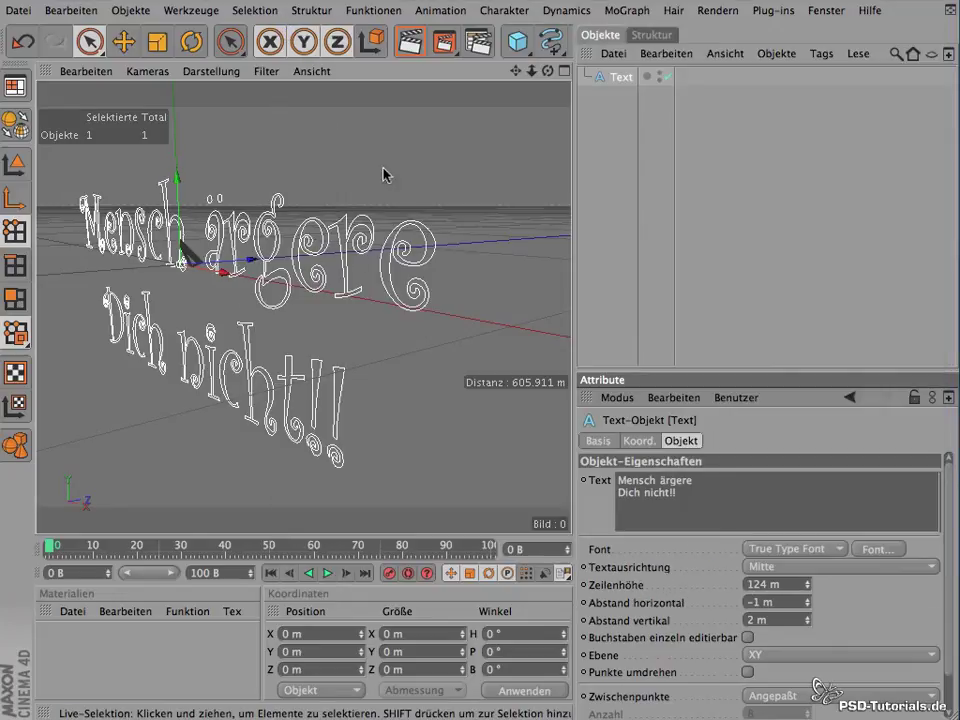
{"action": "mouse_move", "coordinate": [547, 71]}
{"action": "left_mouse_down"}
{"action": "mouse_move", "coordinate": [405, 147]}
{"action": "mouse_move", "coordinate": [443, 100]}
{"action": "mouse_move", "coordinate": [564, 101]}
{"action": "mouse_move", "coordinate": [574, 86]}
{"action": "mouse_move", "coordinate": [507, 81]}
{"action": "left_mouse_up"}
{"action": "left_click_drag", "start_coordinate": [510, 78], "coordinate": [515, 84]}
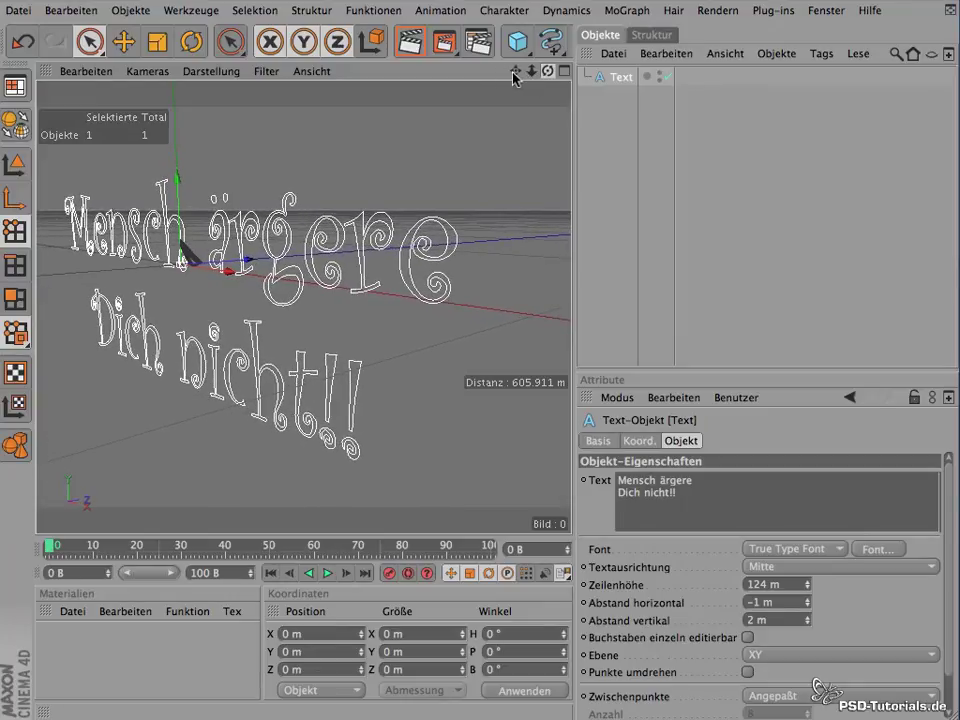
- Change the text font to Courier and zoom out so the whole phrase fits
{"action": "left_click", "coordinate": [877, 557]}
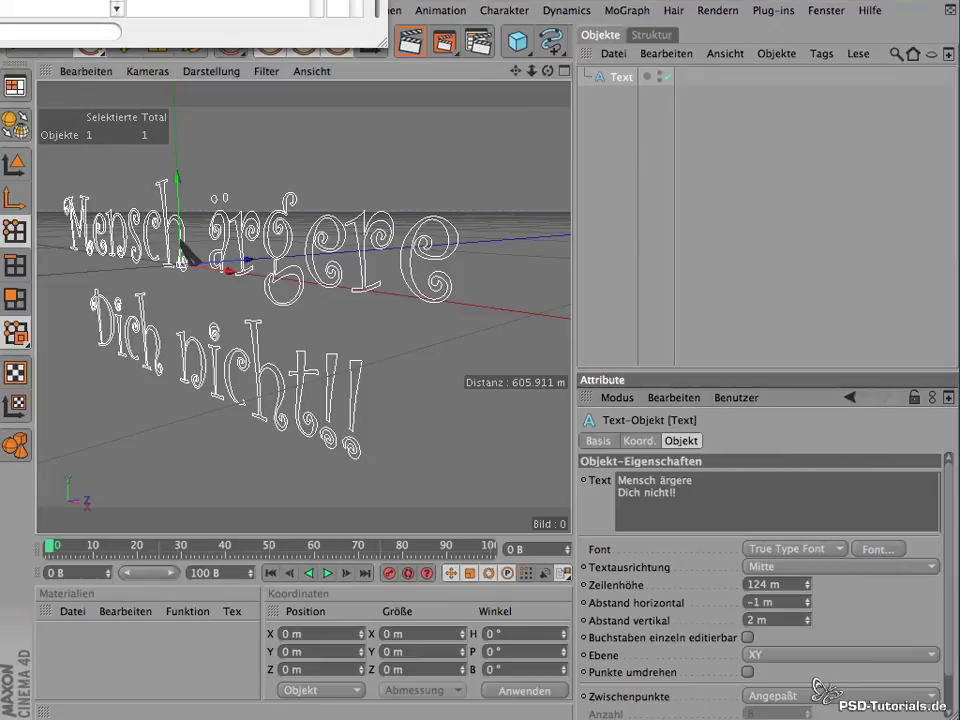
{"action": "left_click_drag", "start_coordinate": [127, 0], "coordinate": [546, 71]}
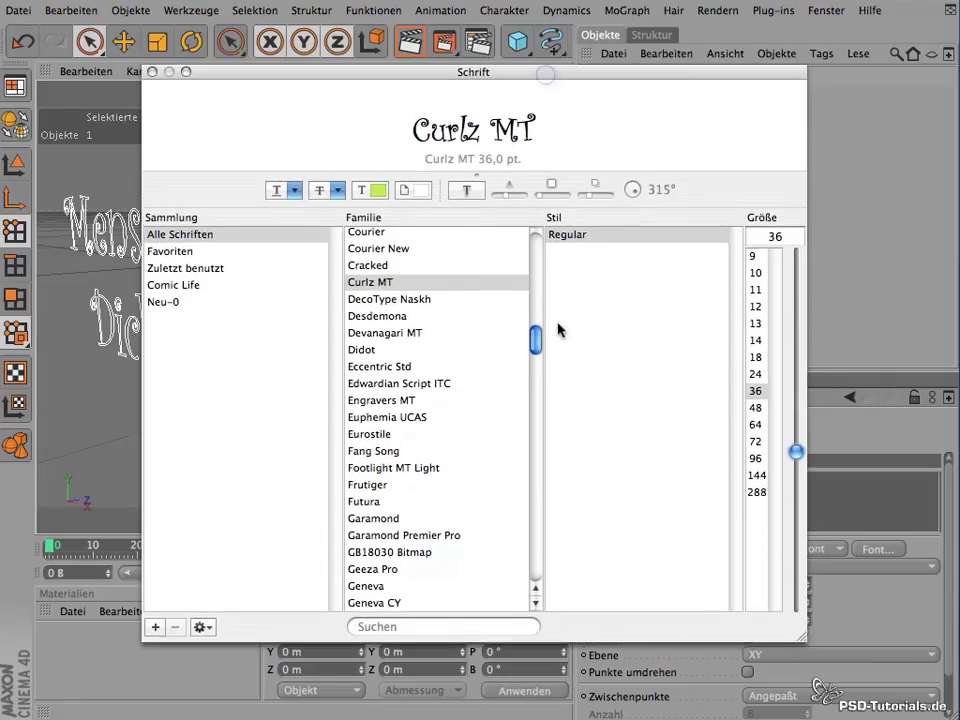
{"action": "scroll", "coordinate": [545, 343], "scroll_direction": "up", "scroll_amount": 2}
{"action": "scroll", "coordinate": [530, 340], "scroll_direction": "up", "scroll_amount": 1}
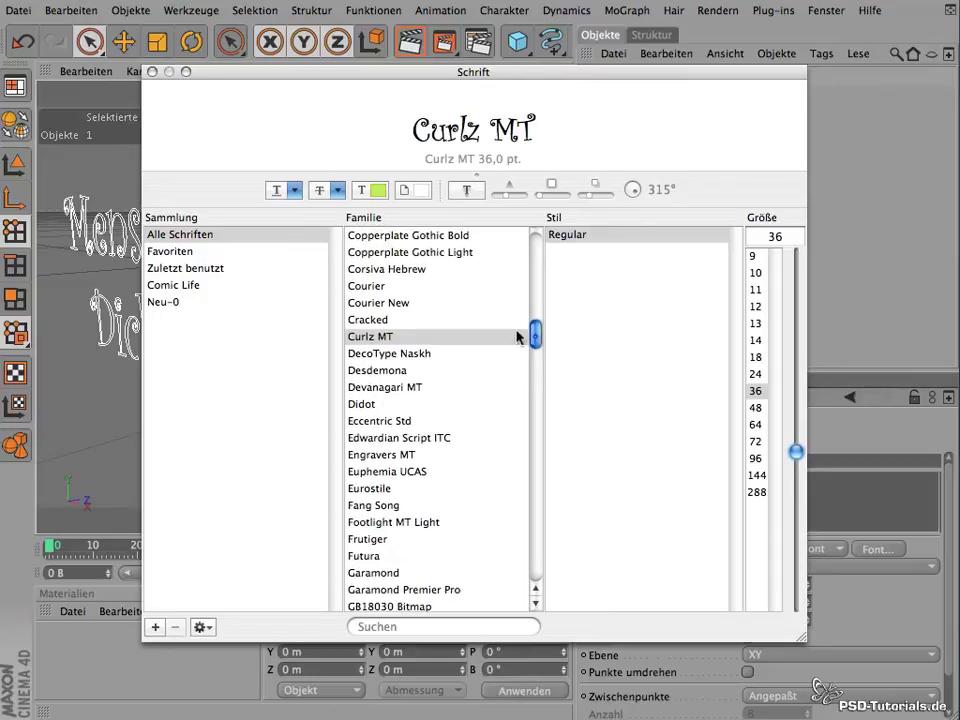
{"action": "left_click", "coordinate": [362, 290]}
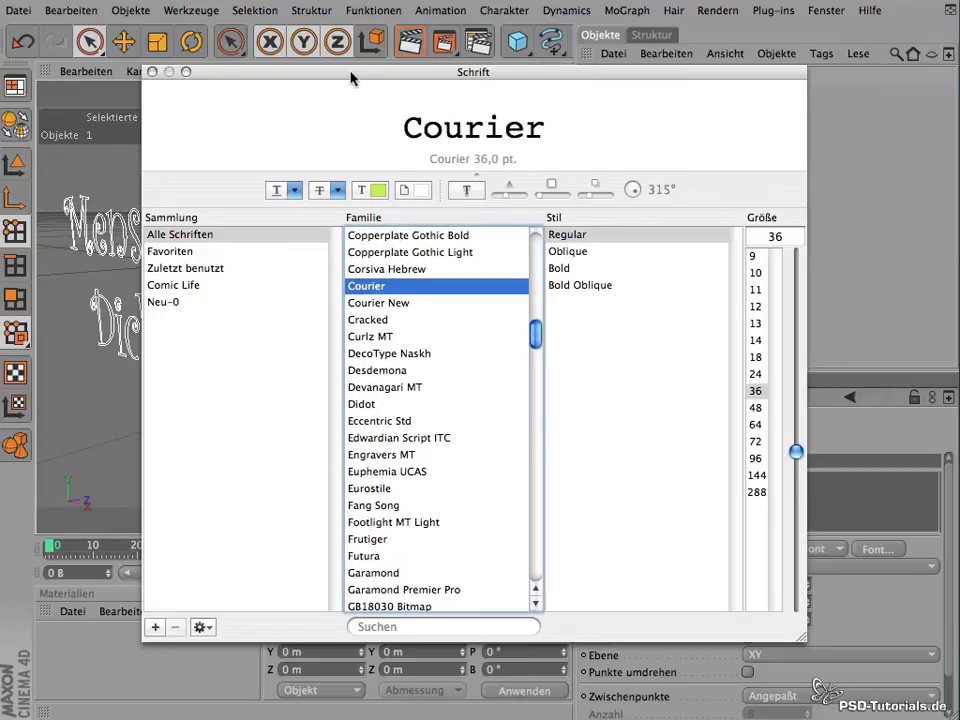
{"action": "left_click", "coordinate": [152, 71]}
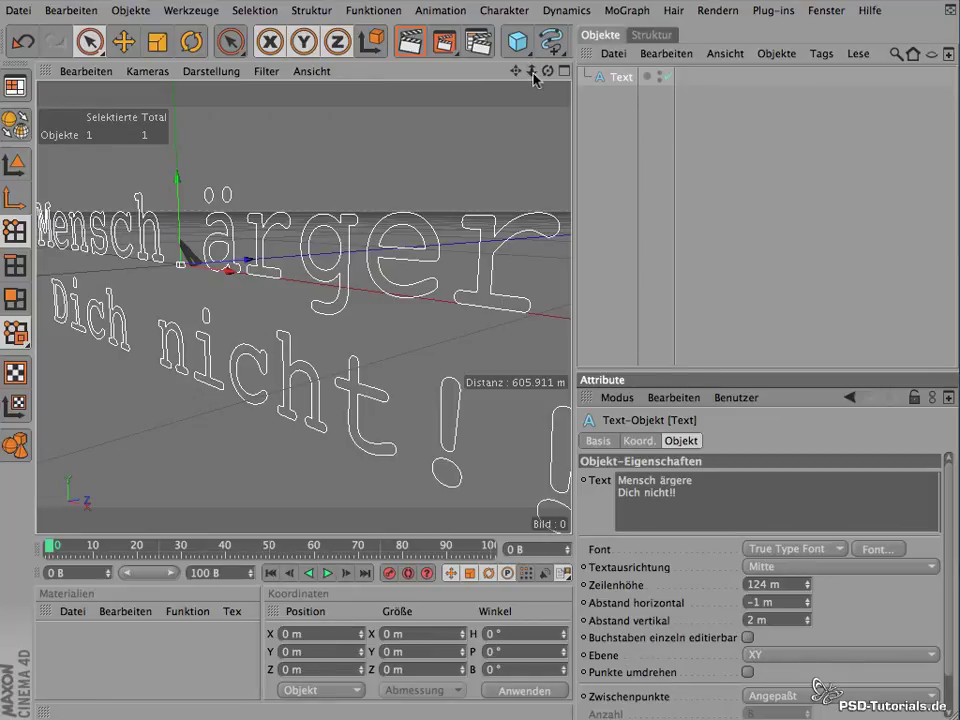
{"action": "left_click_drag", "start_coordinate": [535, 78], "coordinate": [420, 70]}
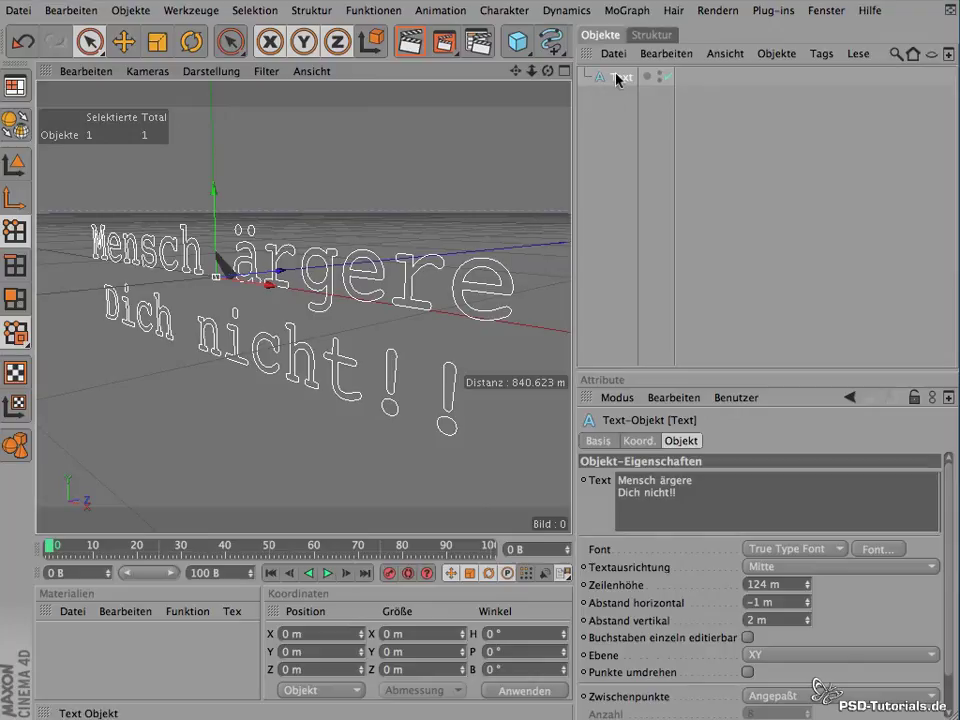
{"action": "left_click", "coordinate": [13, 127]}
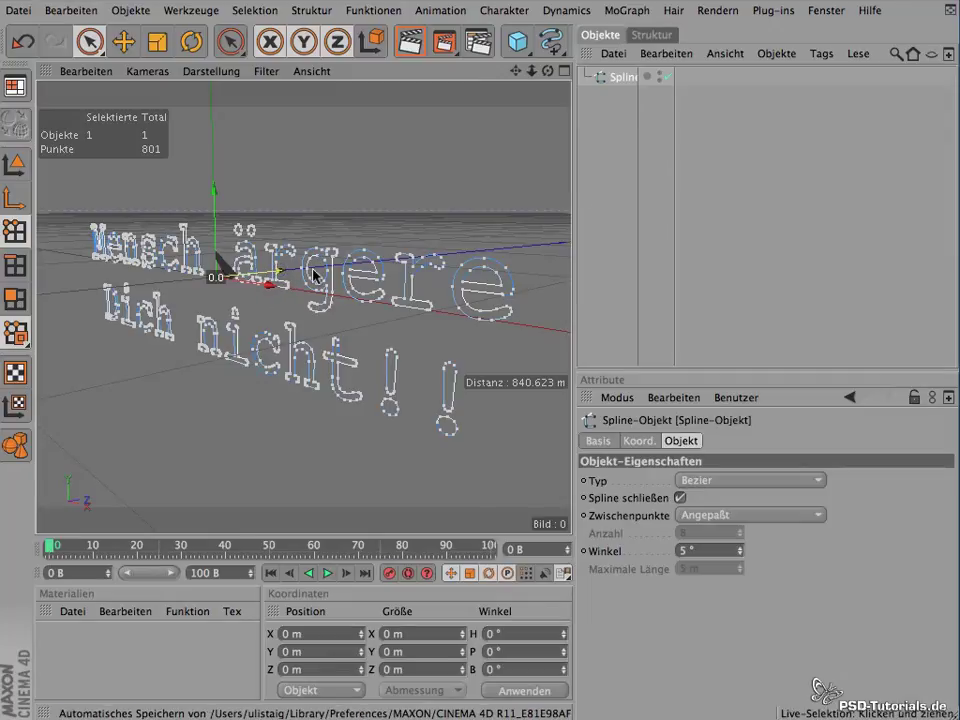
{"action": "key", "text": "Return"}
{"action": "left_click_drag", "start_coordinate": [233, 277], "coordinate": [396, 285]}
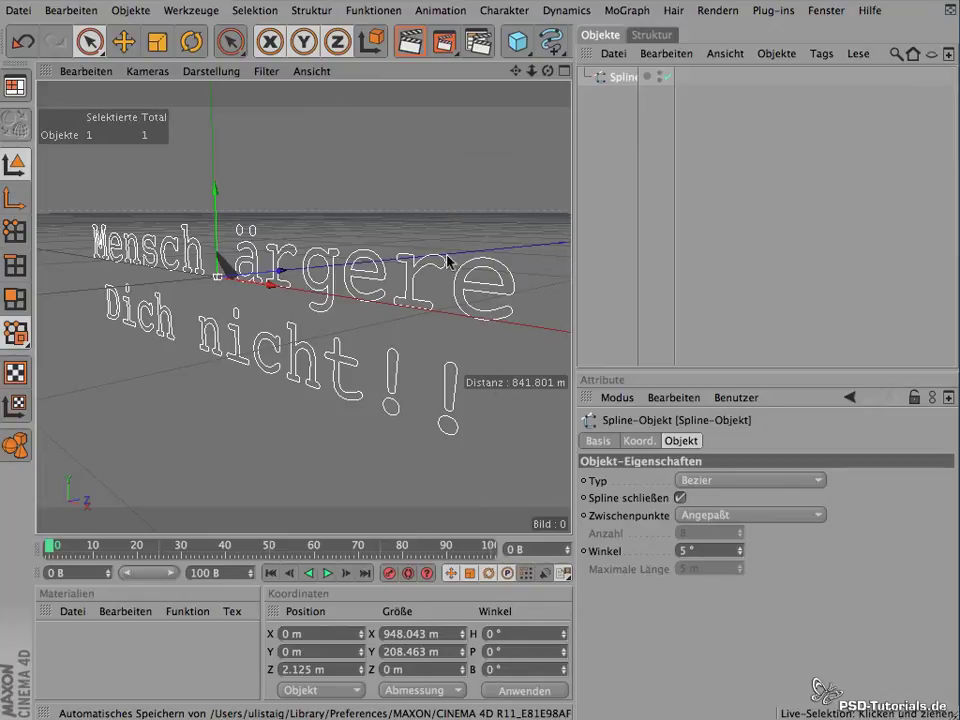
{"action": "key", "text": "ctrl+z"}
{"action": "key", "text": "ctrl+z"}
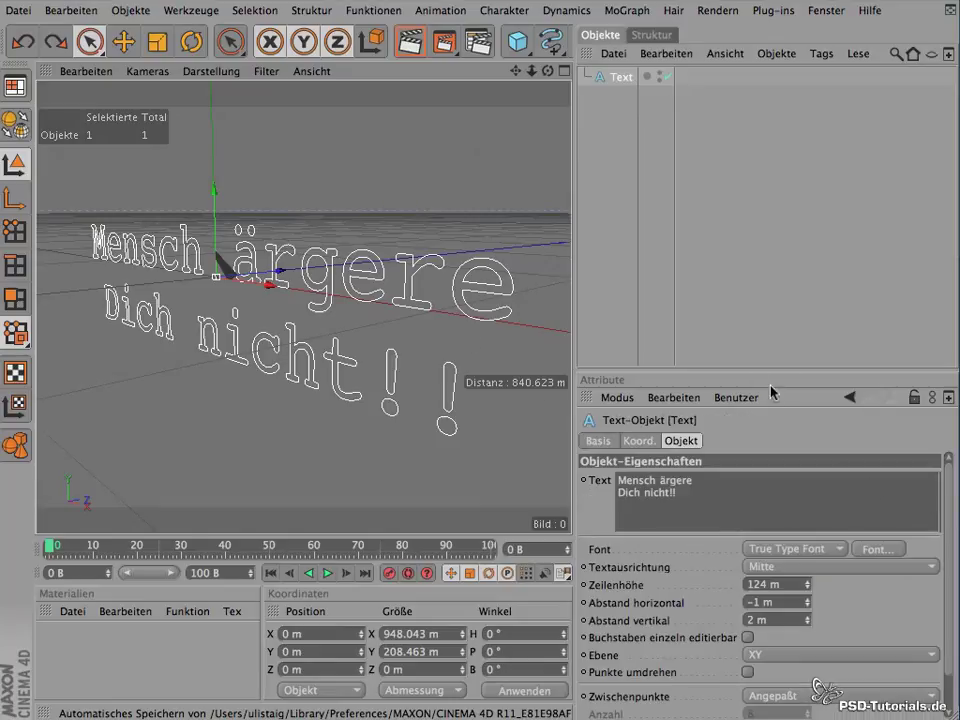
- Enlarge the Attributes panel, enable 'Buchstaben einzeln editierbar', and convert the text to inspect its letter splines
{"action": "left_click_drag", "start_coordinate": [764, 370], "coordinate": [735, 193]}
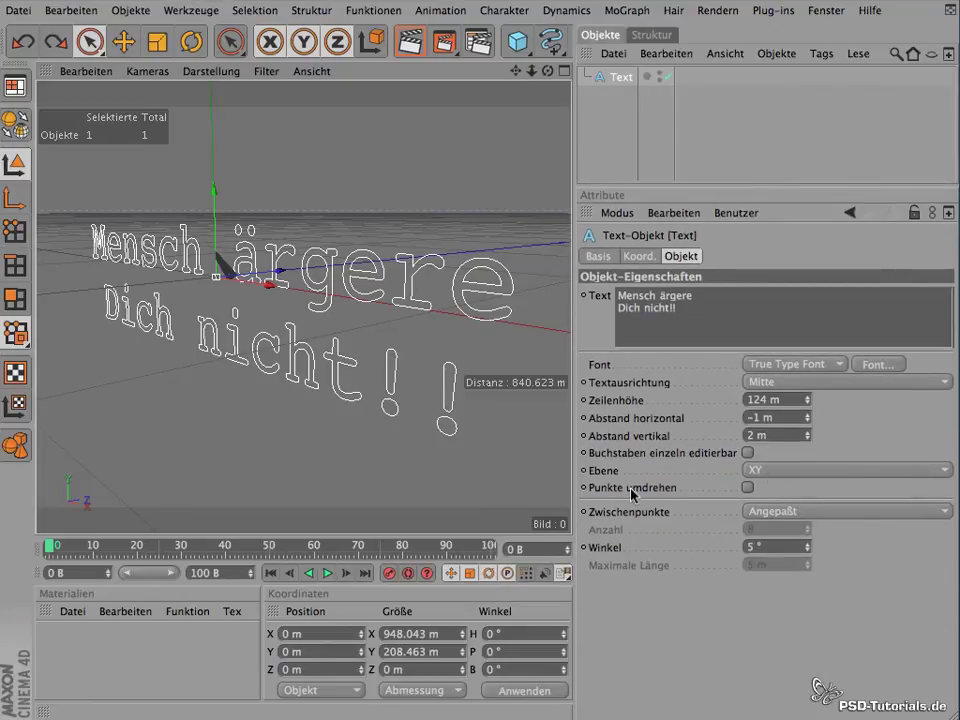
{"action": "left_click", "coordinate": [748, 453]}
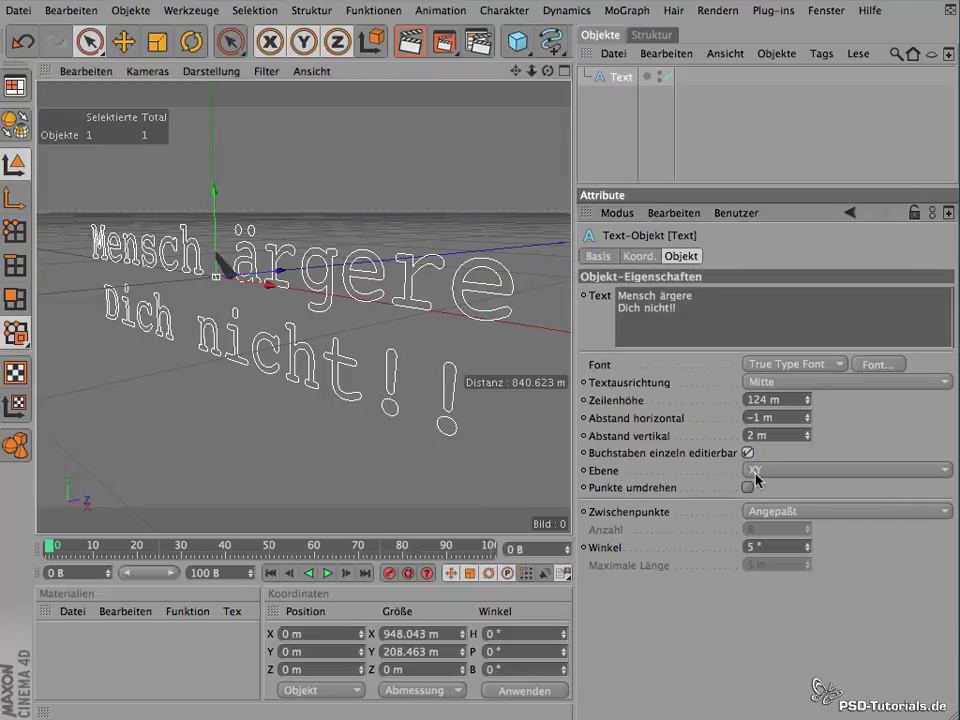
{"action": "left_click", "coordinate": [15, 125]}
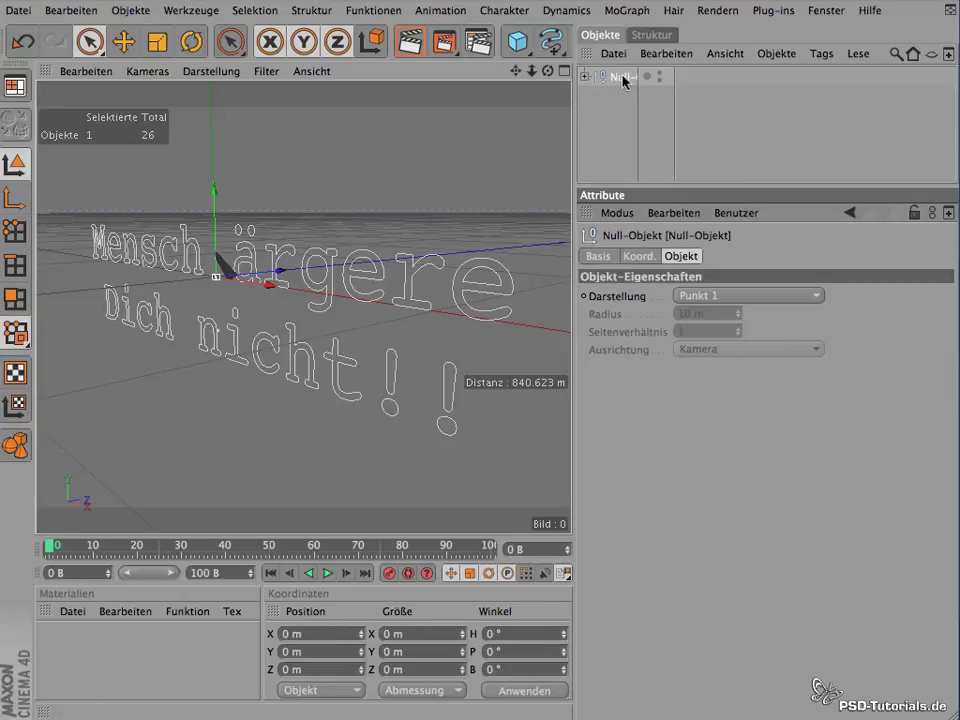
{"action": "left_click", "coordinate": [584, 76]}
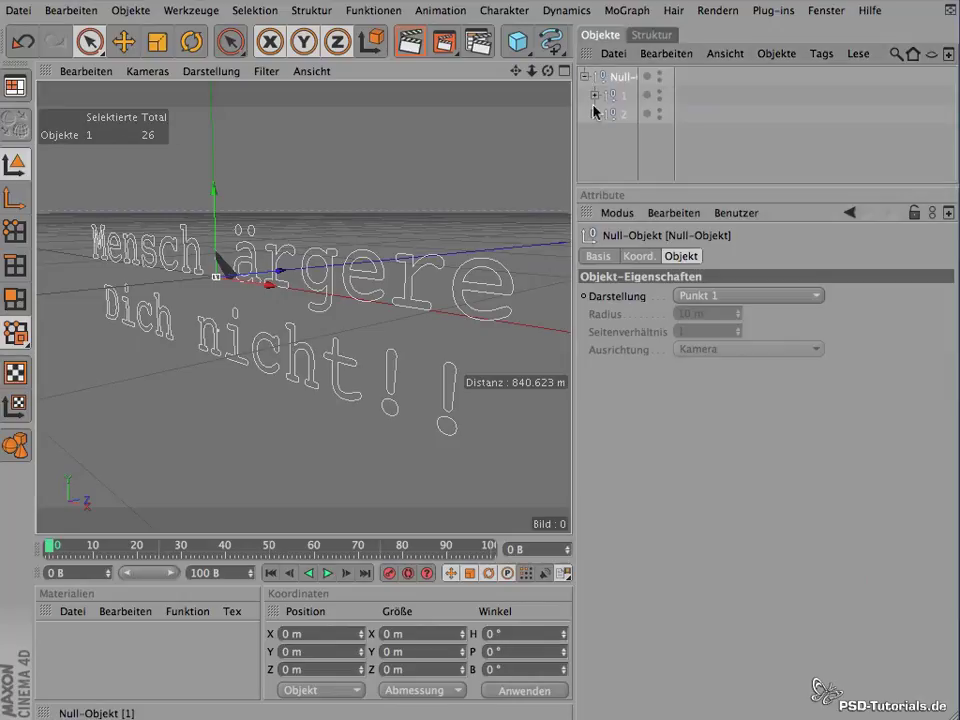
{"action": "left_click", "coordinate": [595, 95]}
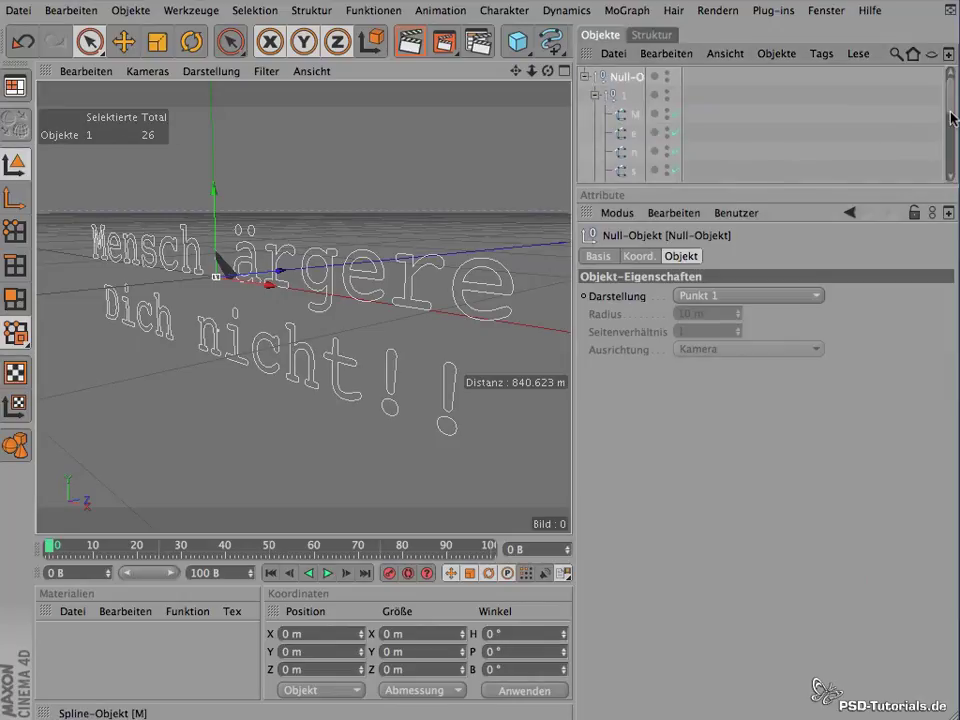
- Test-move the letter M spline along Z, then undo back to the live Text object
{"action": "left_click_drag", "start_coordinate": [952, 118], "coordinate": [957, 155]}
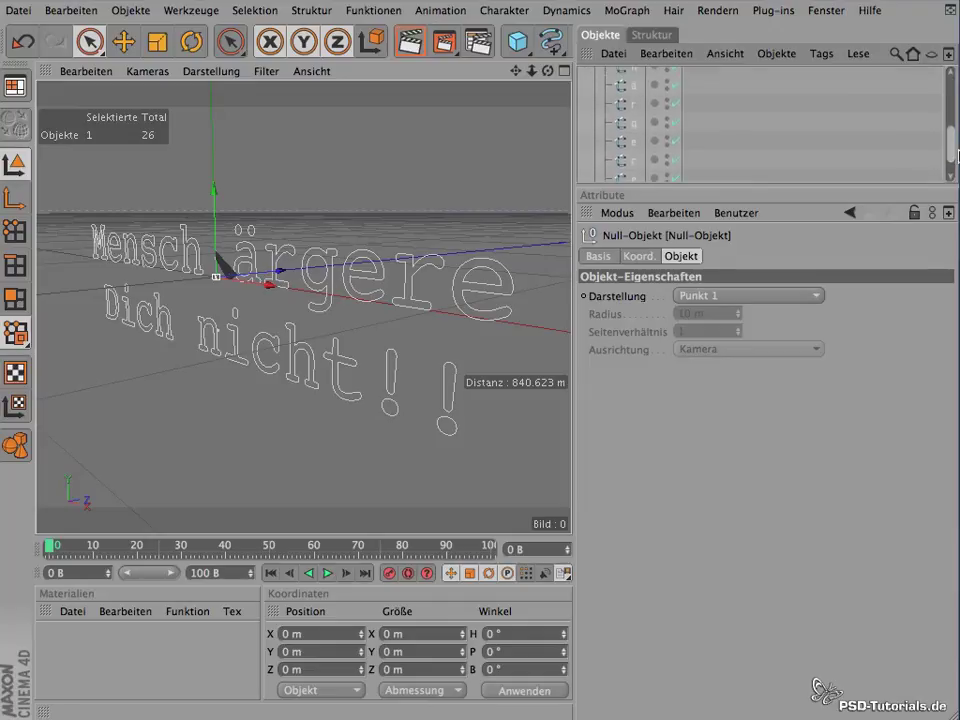
{"action": "left_click_drag", "start_coordinate": [957, 155], "coordinate": [944, 97]}
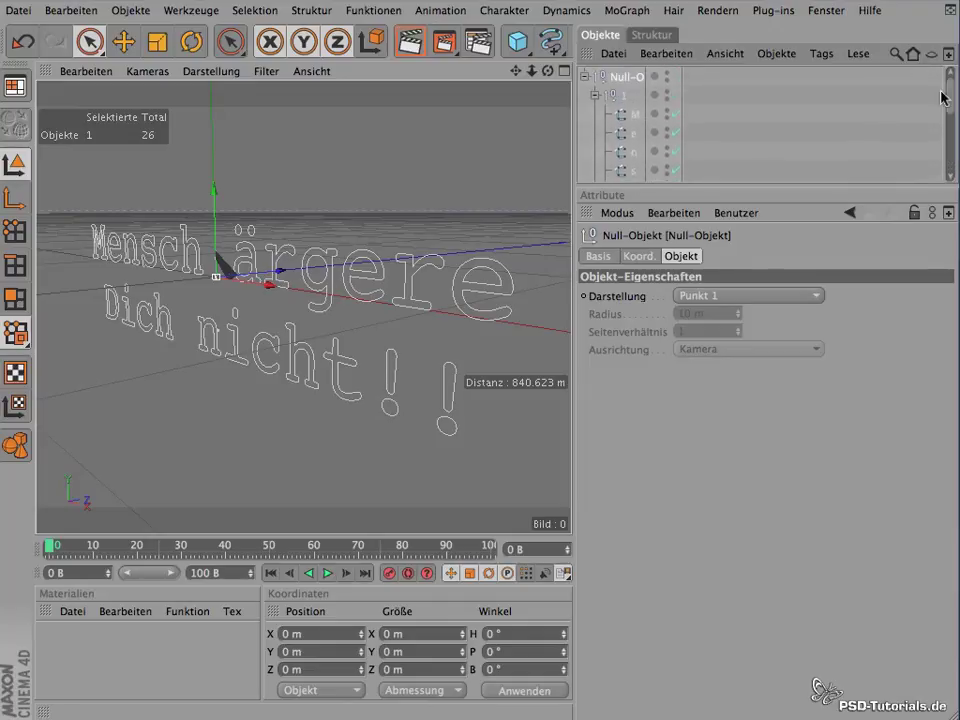
{"action": "left_click", "coordinate": [621, 122]}
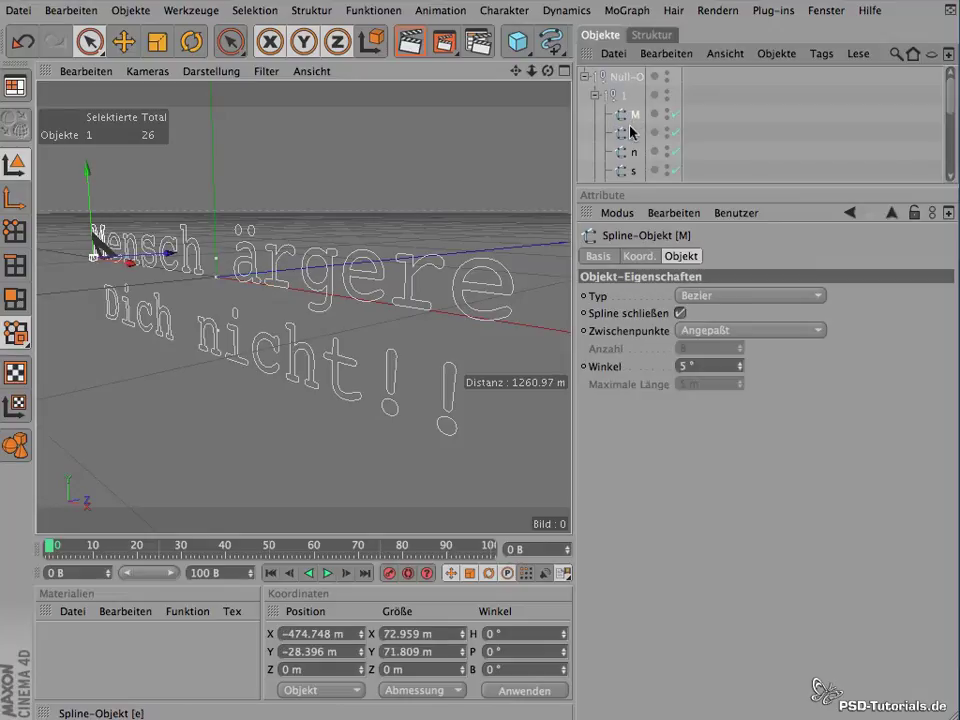
{"action": "left_click_drag", "start_coordinate": [130, 250], "coordinate": [162, 265]}
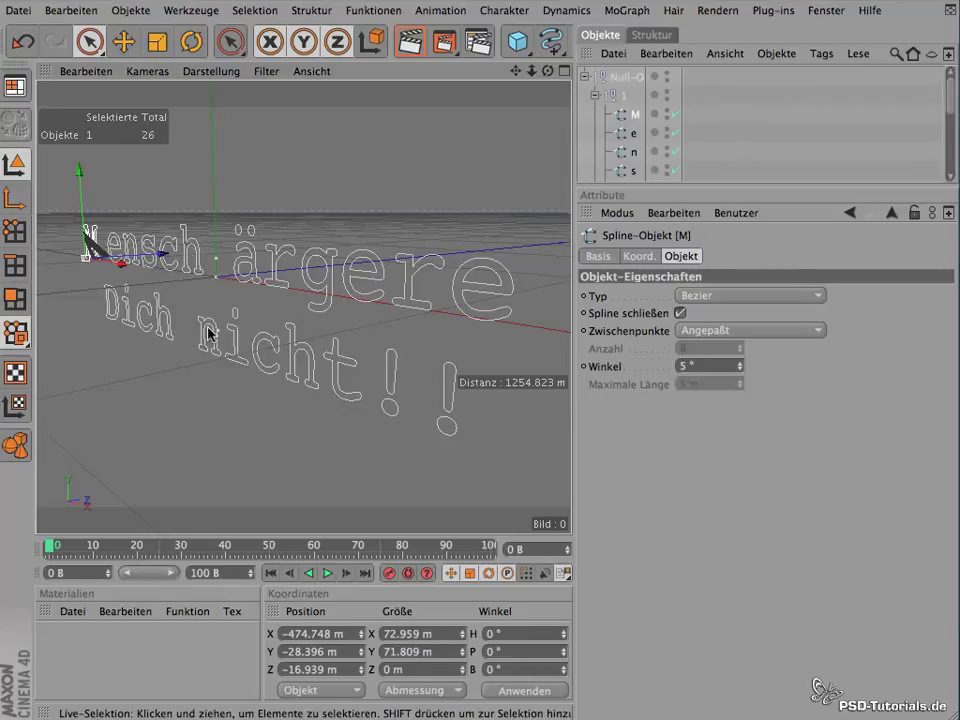
{"action": "key", "text": "ctrl+z"}
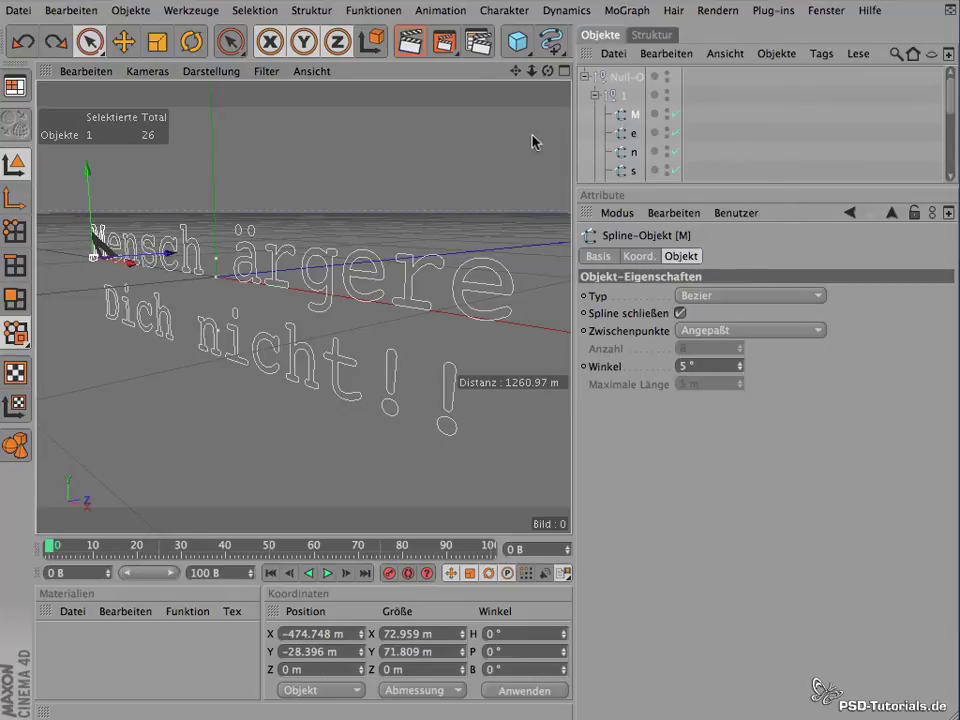
{"action": "key", "text": "ctrl+z"}
{"action": "key", "text": "ctrl+z"}
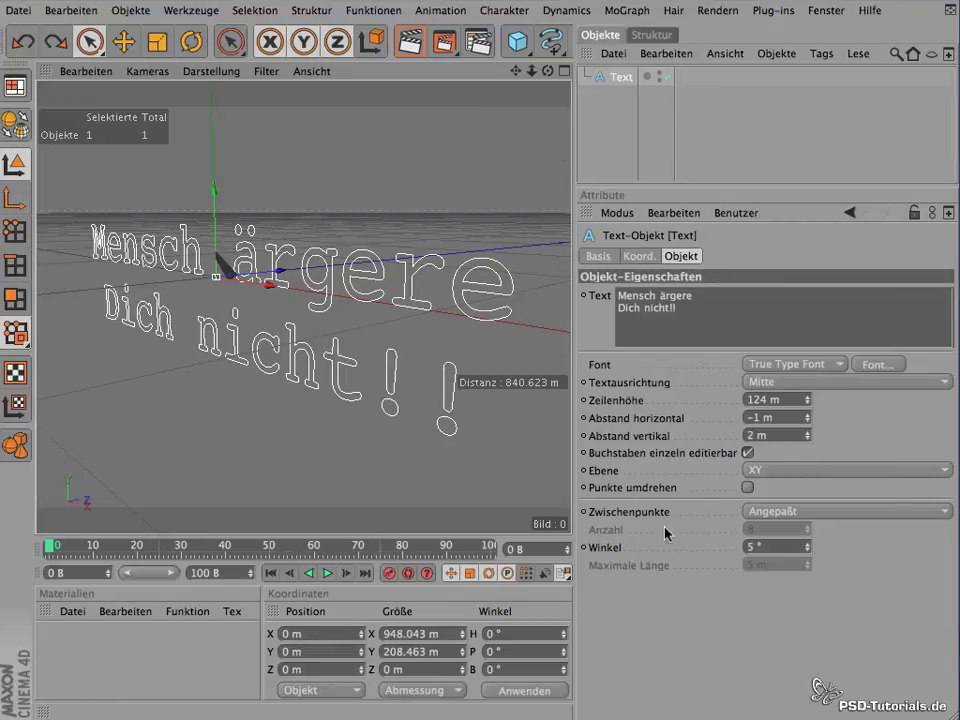
- Try Keine for the intermediate points and zoom in to inspect the letter outlines
{"action": "left_click", "coordinate": [946, 513]}
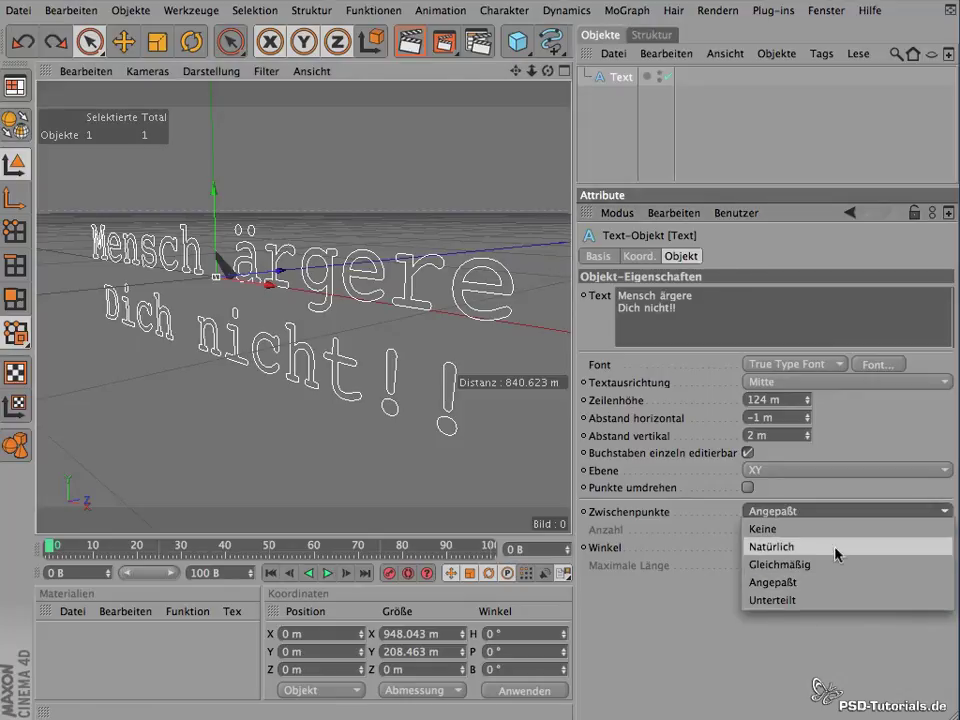
{"action": "left_click", "coordinate": [661, 599]}
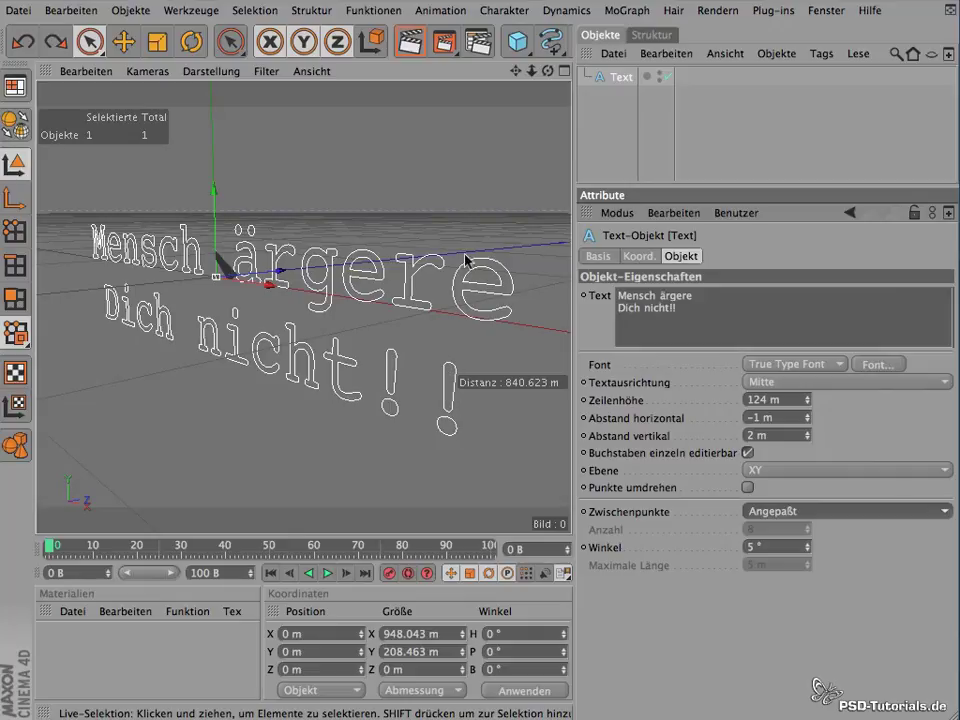
{"action": "left_click", "coordinate": [945, 513]}
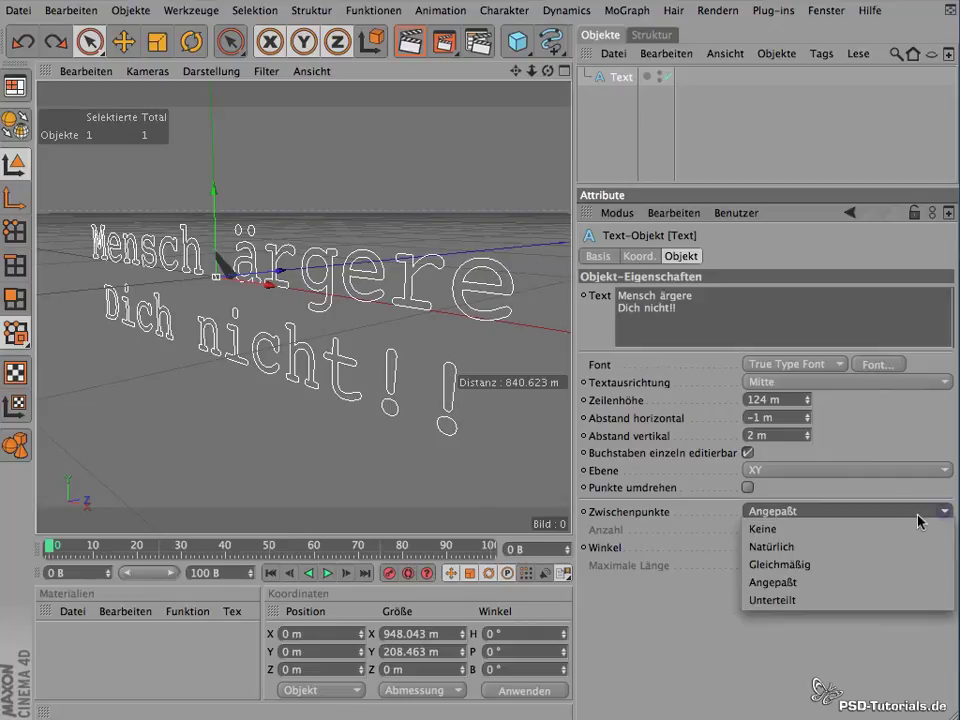
{"action": "left_click", "coordinate": [815, 532]}
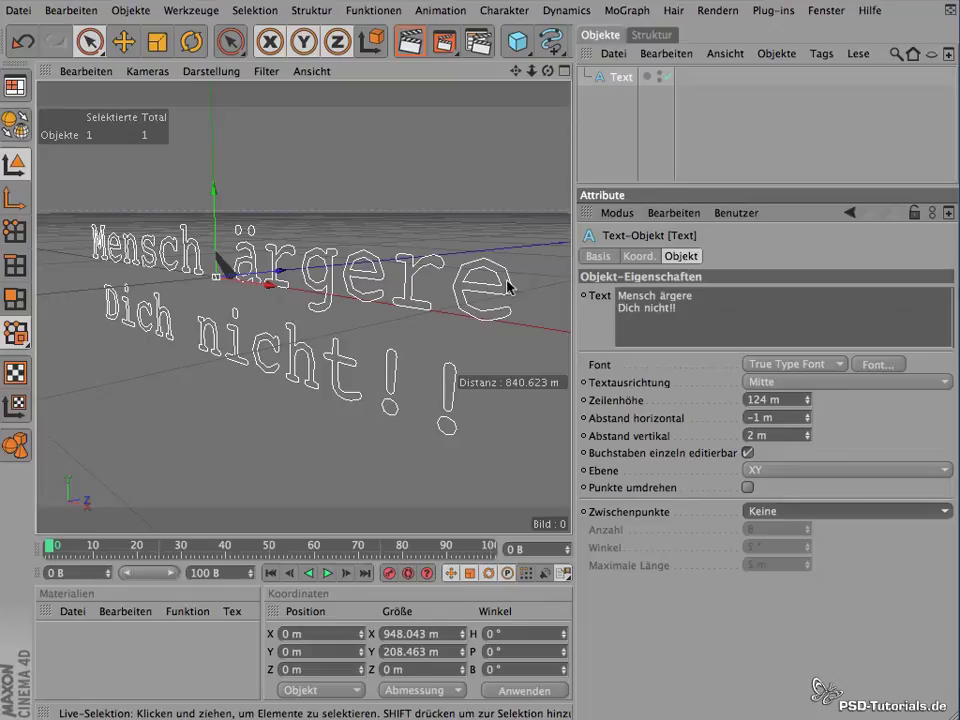
{"action": "mouse_move", "coordinate": [531, 71]}
{"action": "left_mouse_down"}
{"action": "mouse_move", "coordinate": [645, 86]}
{"action": "mouse_move", "coordinate": [605, 128]}
{"action": "left_mouse_up"}
{"action": "left_click_drag", "start_coordinate": [514, 71], "coordinate": [374, 77]}
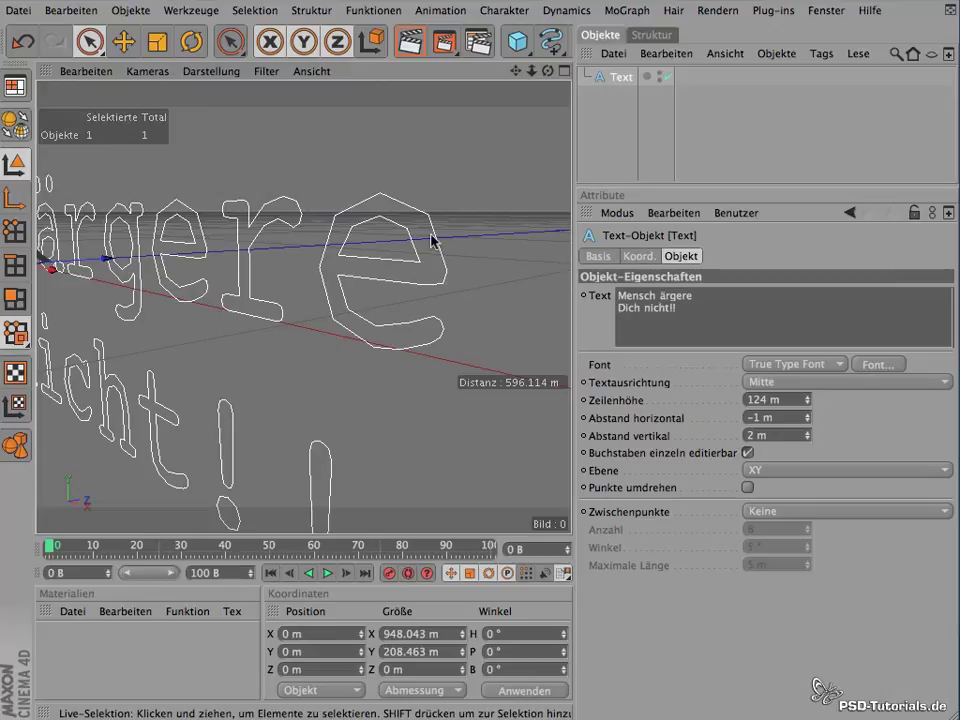
- Set intermediate points to Natürlich, zoom back out and widen the 3D viewport
{"action": "left_click", "coordinate": [946, 513]}
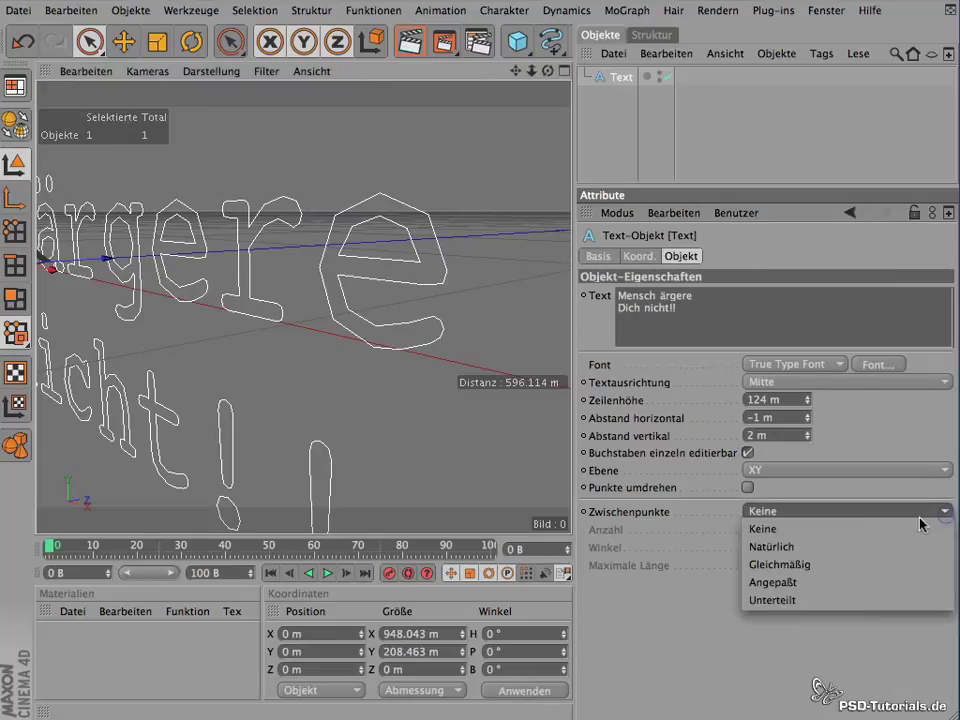
{"action": "left_click", "coordinate": [866, 553]}
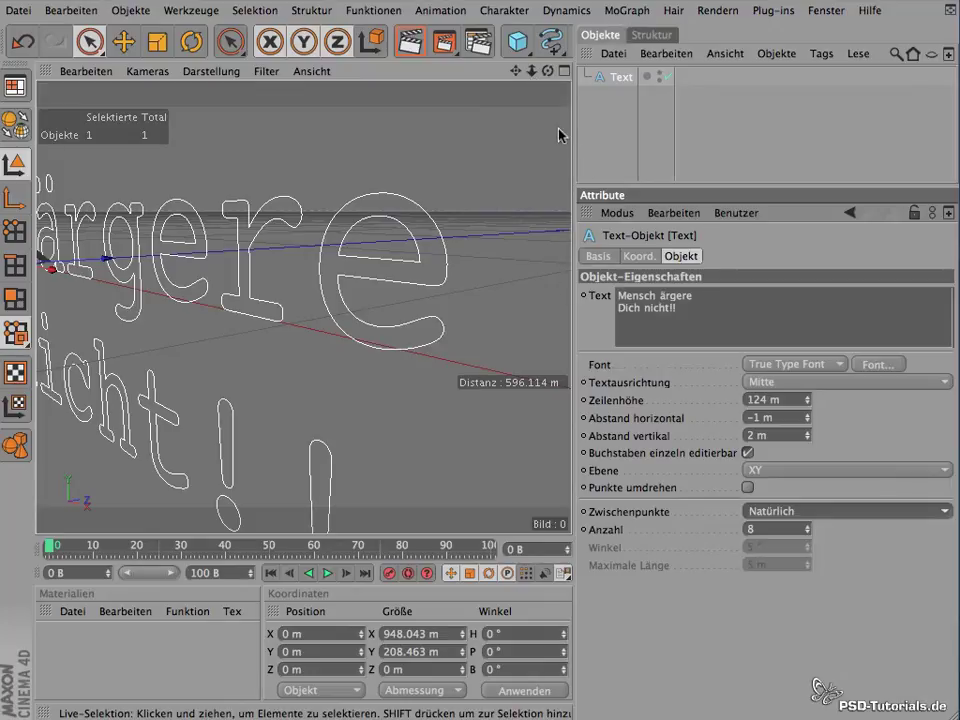
{"action": "left_click_drag", "start_coordinate": [528, 78], "coordinate": [347, 88]}
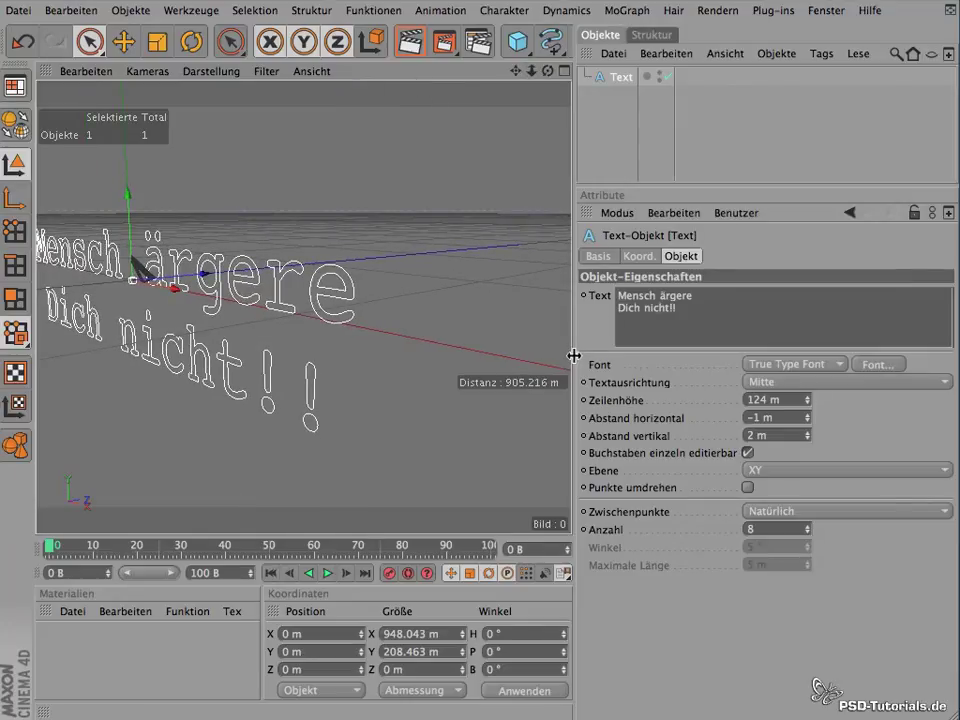
{"action": "left_click_drag", "start_coordinate": [572, 359], "coordinate": [697, 365]}
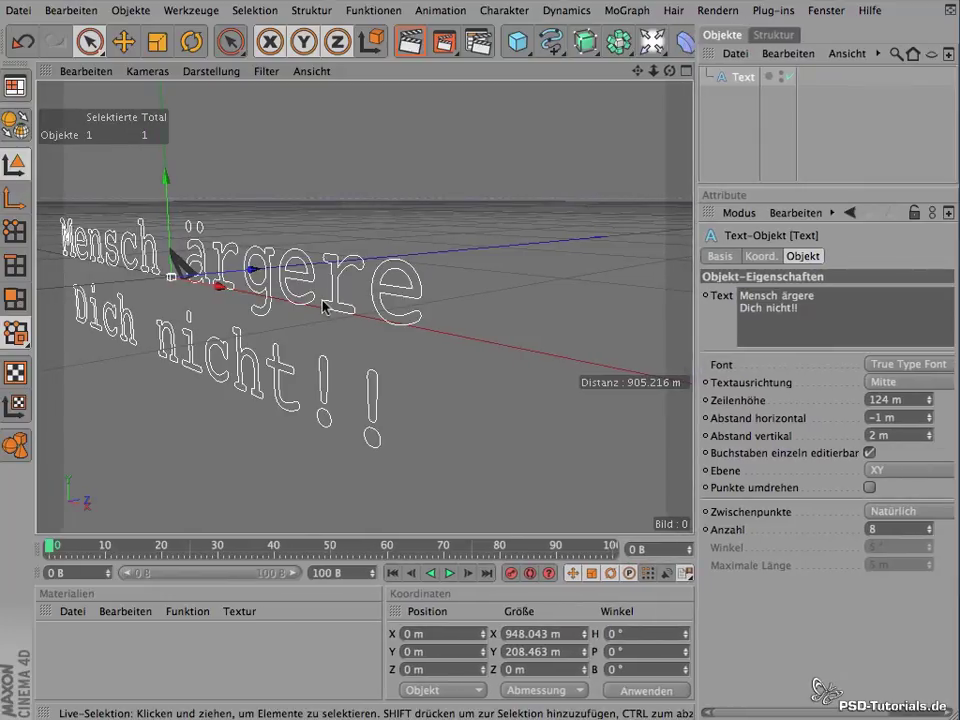
- Create an Extrude-NURBS, nest the Text object under it, and orbit around the 3D letters
{"action": "left_click", "coordinate": [583, 43]}
{"action": "left_click", "coordinate": [790, 59]}
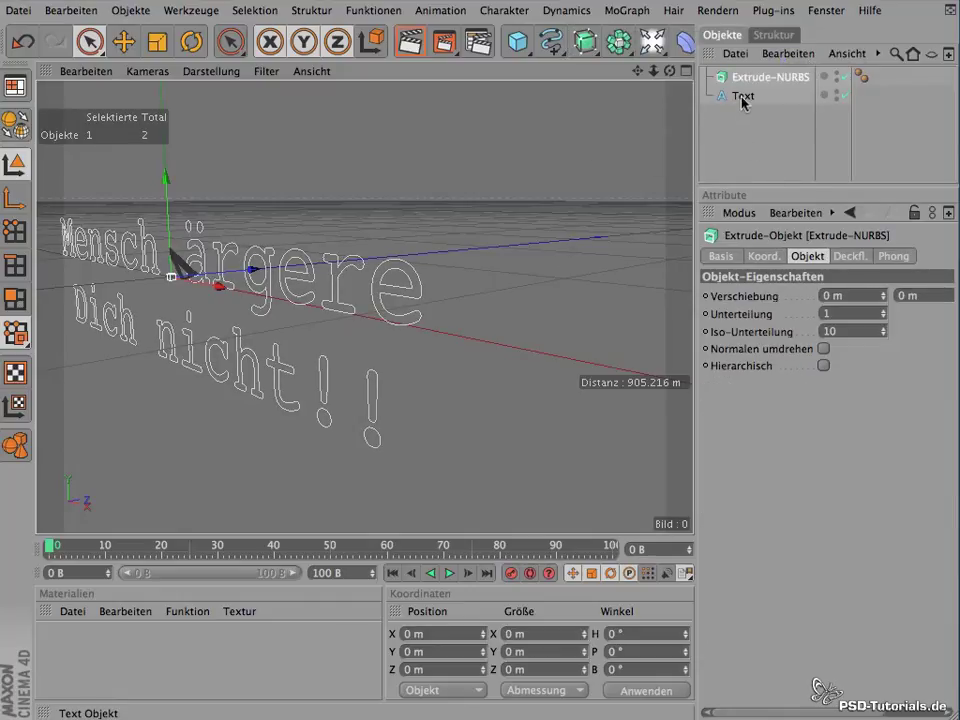
{"action": "left_click_drag", "start_coordinate": [745, 104], "coordinate": [741, 79]}
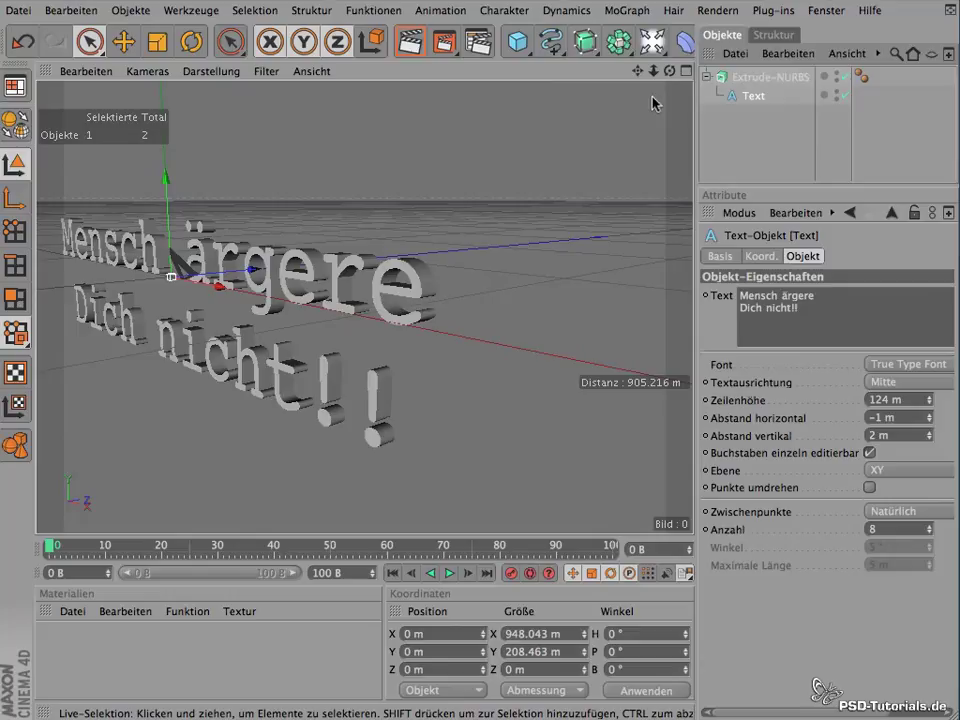
{"action": "mouse_move", "coordinate": [670, 72]}
{"action": "left_mouse_down"}
{"action": "mouse_move", "coordinate": [700, 64]}
{"action": "mouse_move", "coordinate": [953, 160]}
{"action": "mouse_move", "coordinate": [690, 180]}
{"action": "left_mouse_up"}
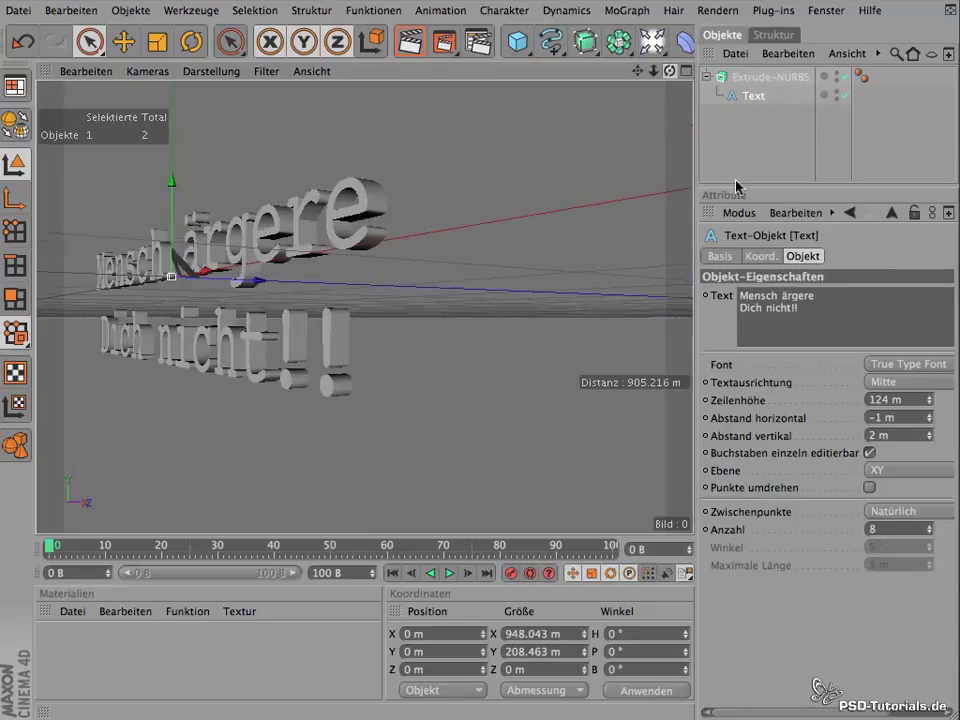
{"action": "left_click_drag", "start_coordinate": [636, 71], "coordinate": [700, 85]}
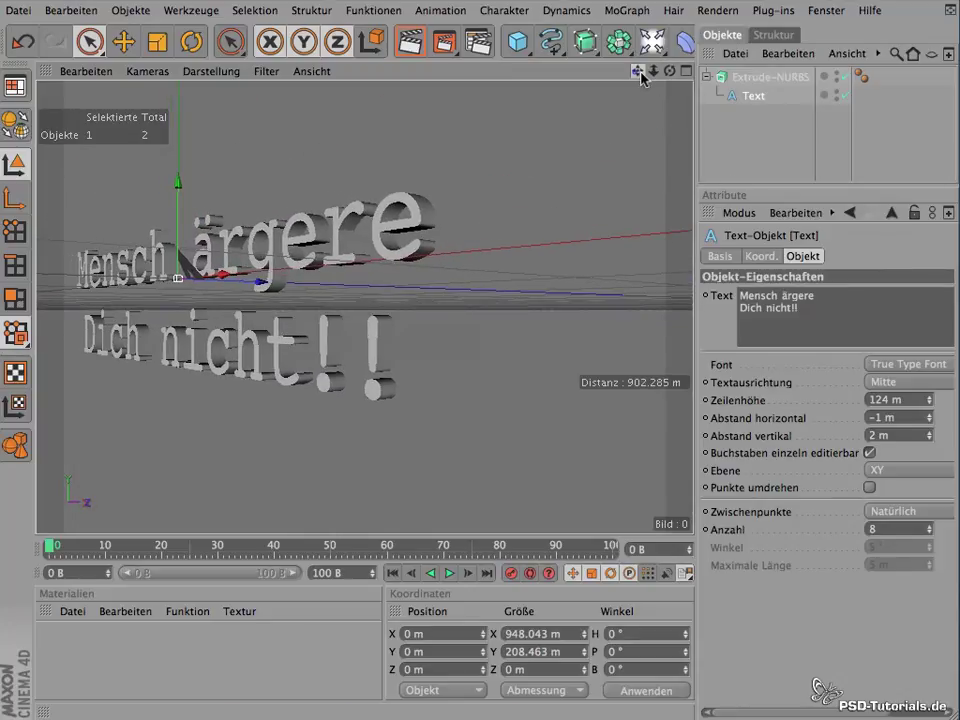